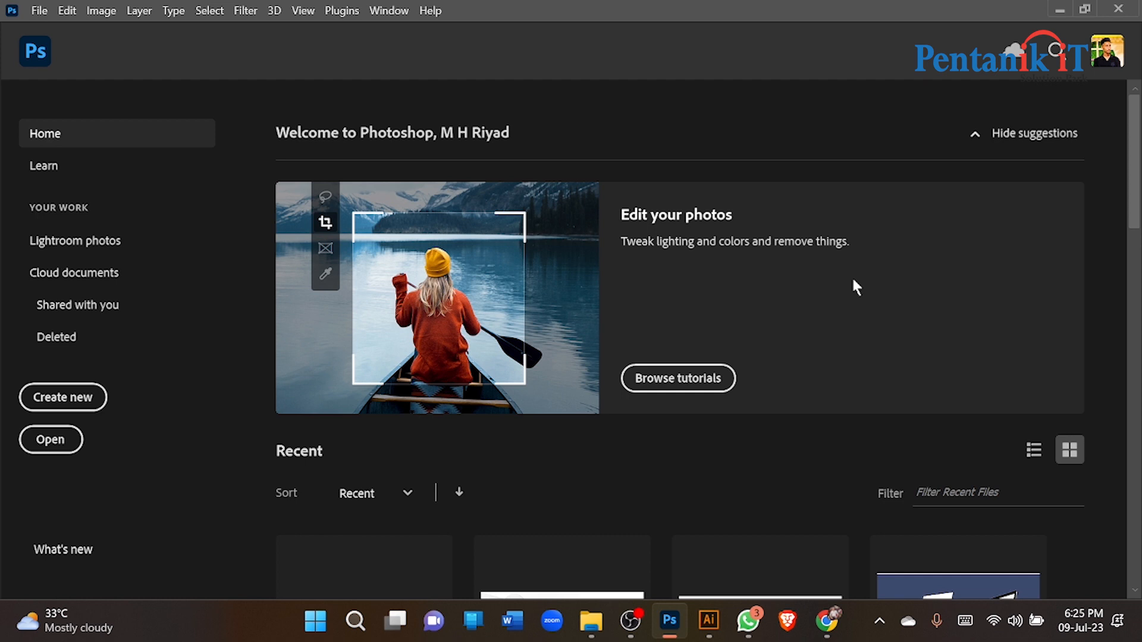
# Switch to the Brave browser, load the Google home page and keep it in front of an extra blank tab.
pyautogui.click(827, 622)
pyautogui.click(827, 622)
pyautogui.click(791, 622)
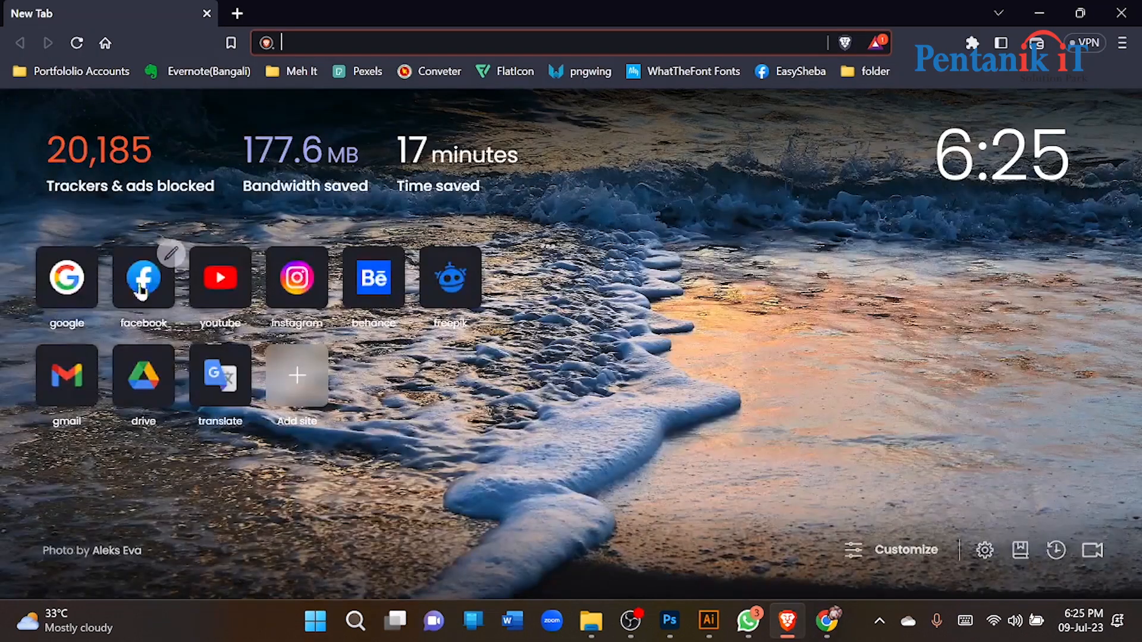
pyautogui.click(60, 276)
pyautogui.click(236, 13)
pyautogui.click(138, 8)
pyautogui.click(401, 231)
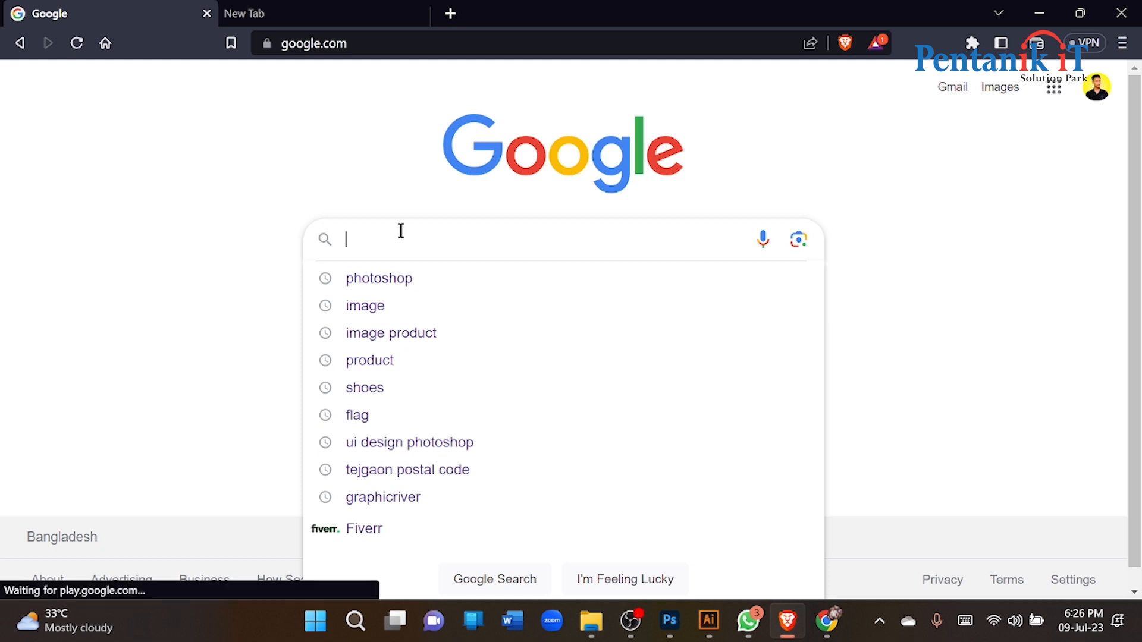
pyautogui.write('m')
pyautogui.press('BackSpace')
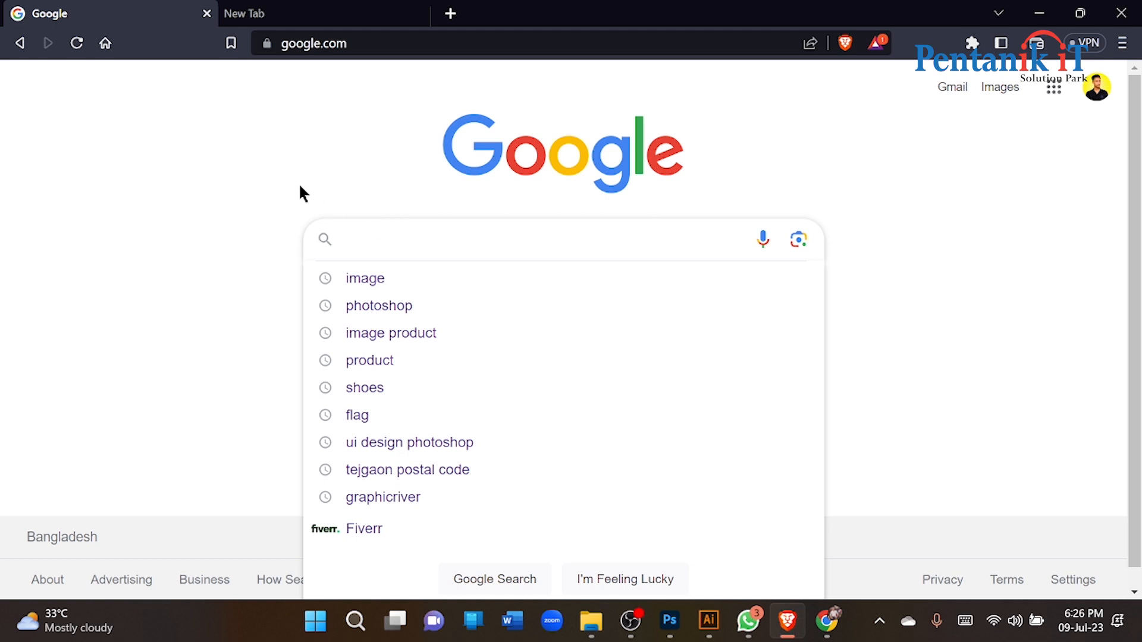
pyautogui.click(191, 231)
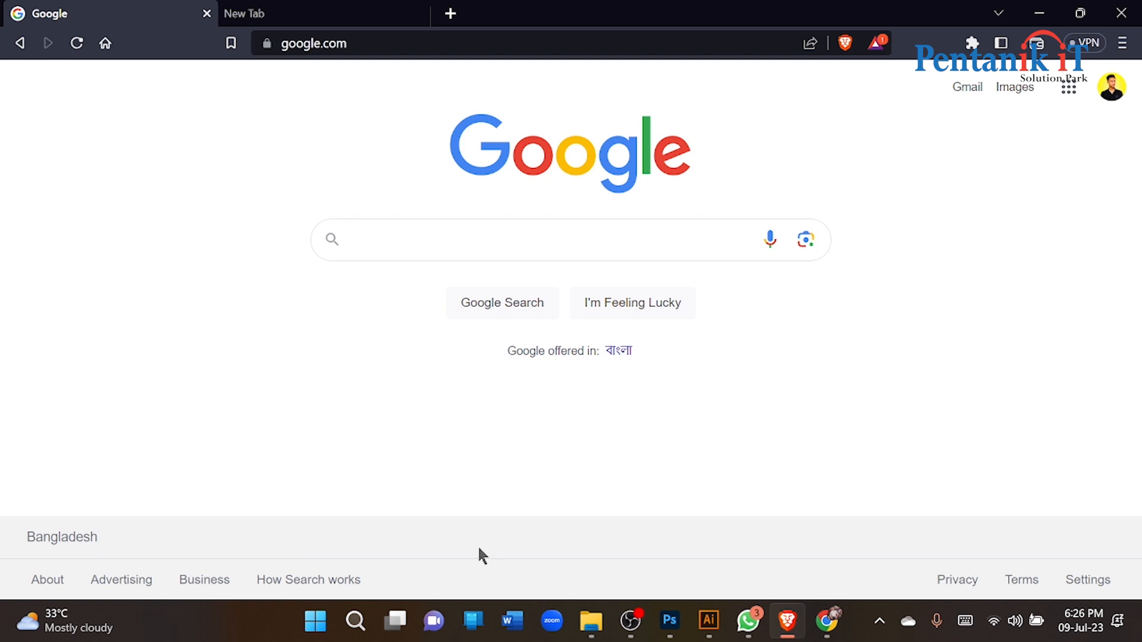
# Switch to Photoshop and create a new document from the recent 1000 x 1000 px, 300 ppi custom preset.
pyautogui.click(670, 621)
pyautogui.click(83, 402)
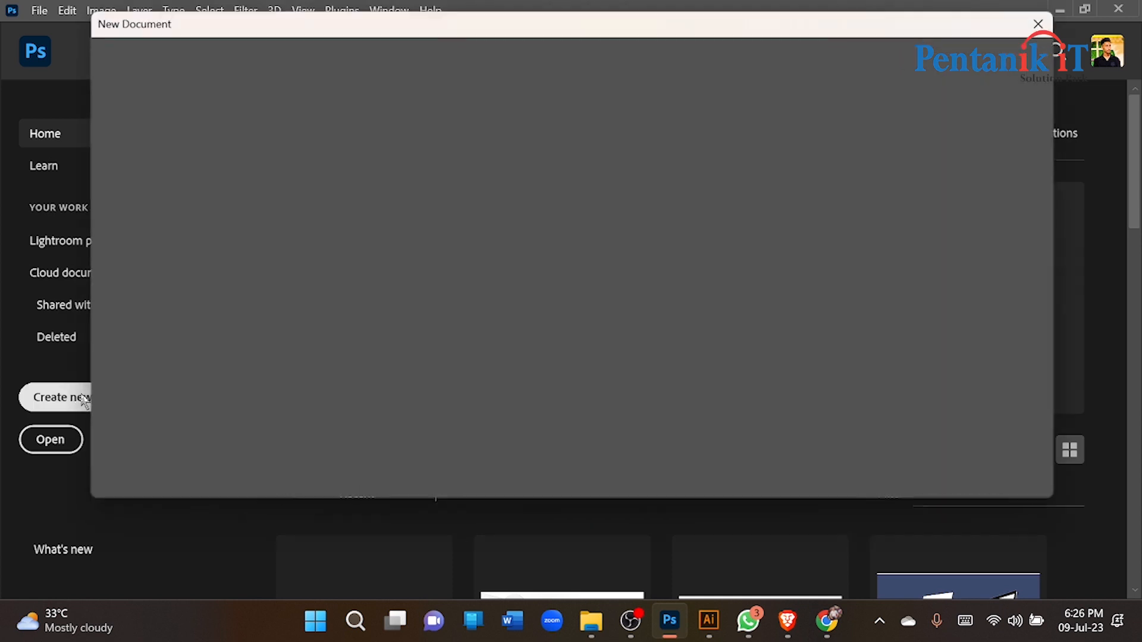
pyautogui.click(350, 191)
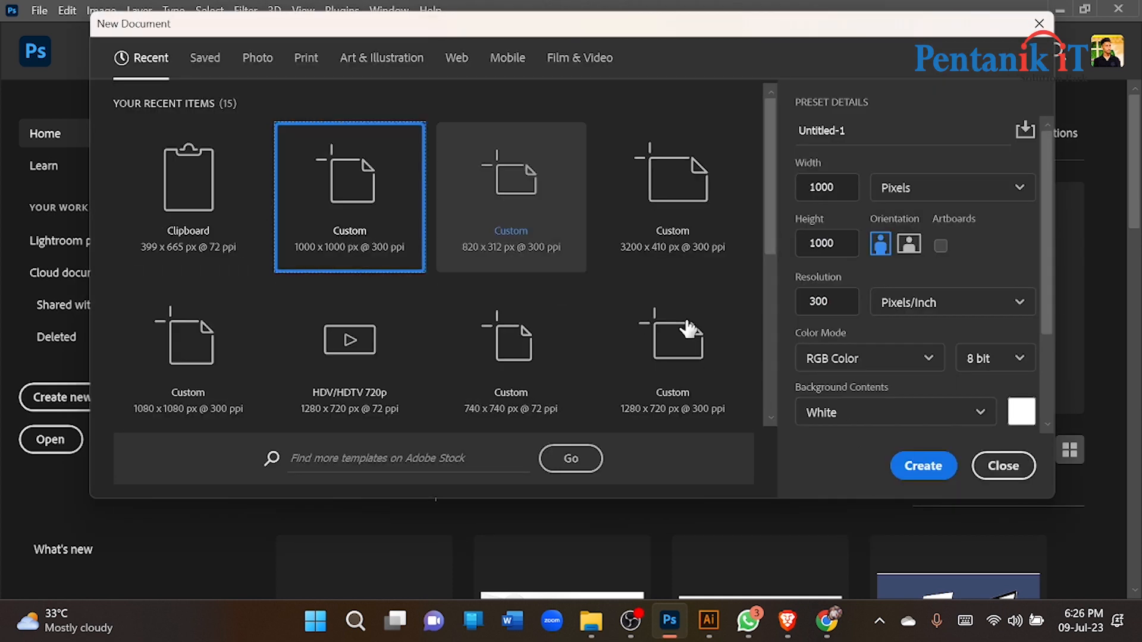
pyautogui.click(900, 470)
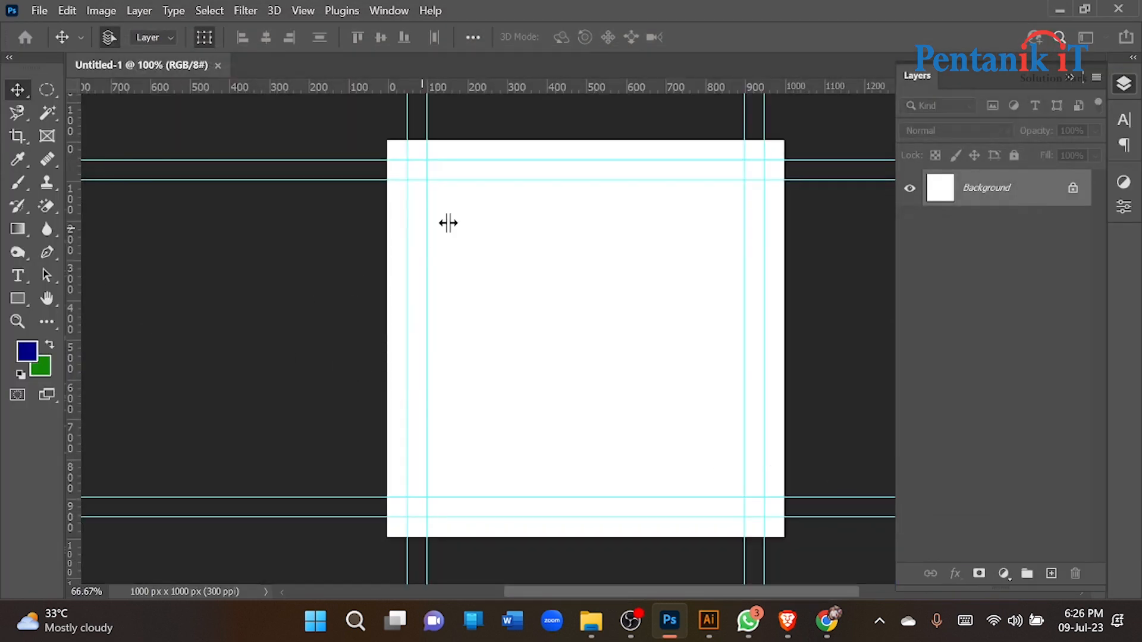
# Remove all horizontal and vertical guides from the blank canvas.
pyautogui.moveTo(544, 179); pyautogui.dragTo(538, 86)
pyautogui.moveTo(427, 294); pyautogui.dragTo(204, 295)
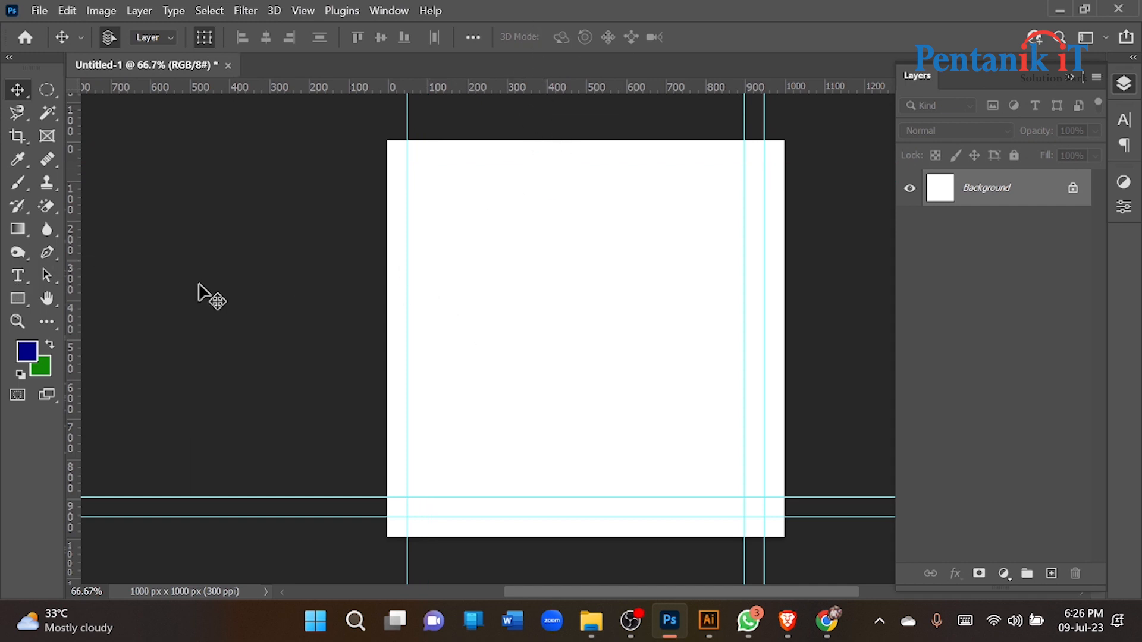
pyautogui.moveTo(408, 285); pyautogui.dragTo(77, 290)
pyautogui.moveTo(764, 303); pyautogui.dragTo(18, 262)
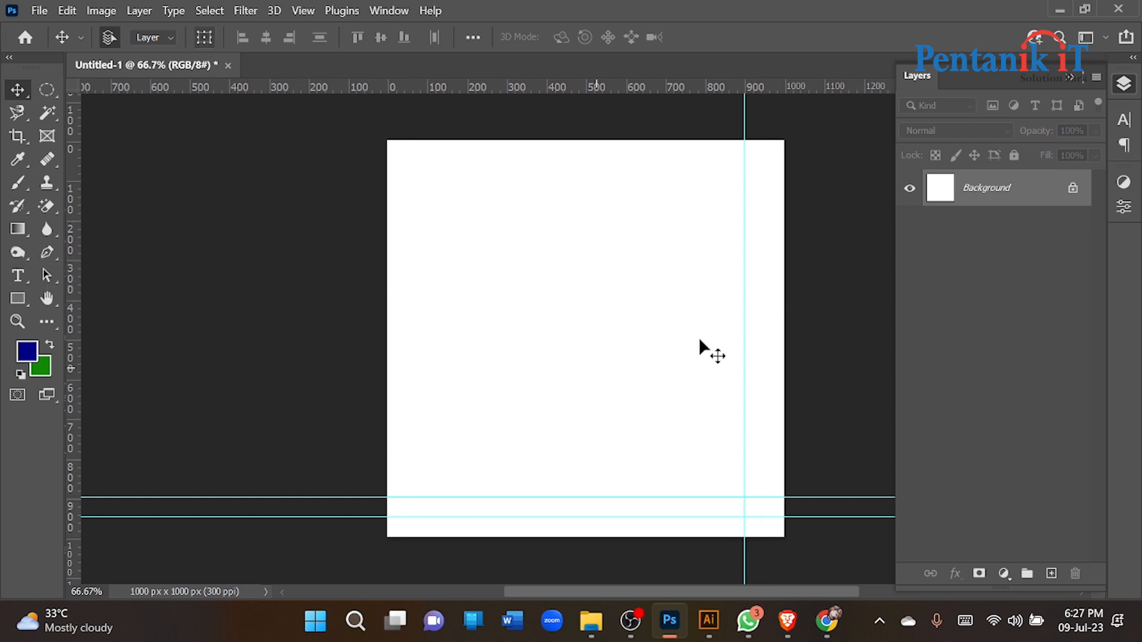
pyautogui.moveTo(748, 335); pyautogui.dragTo(74, 301)
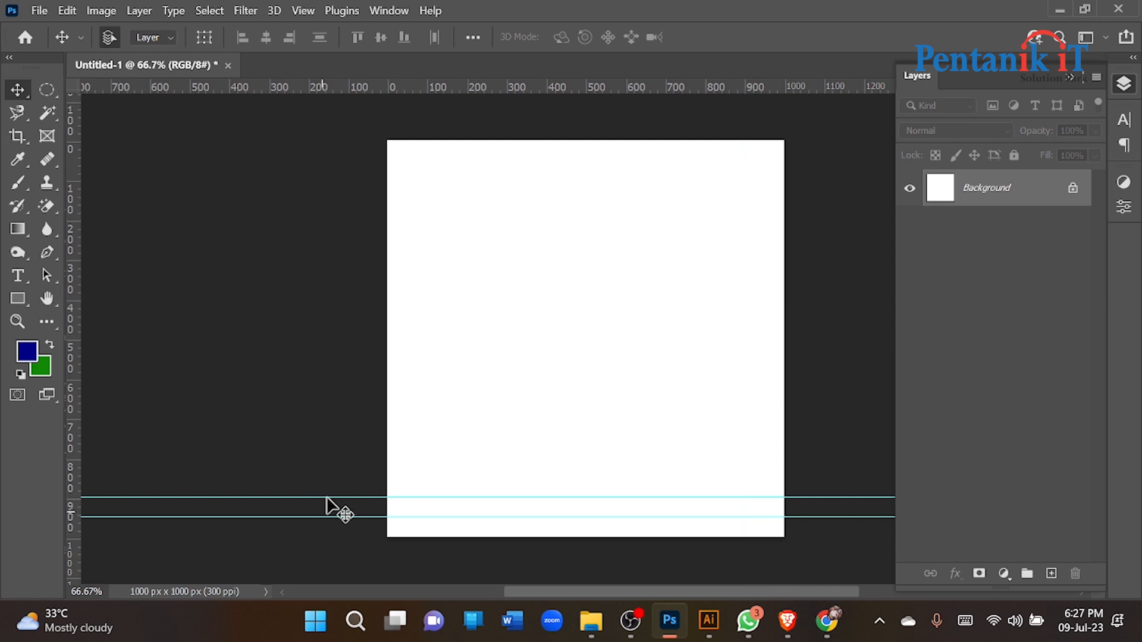
pyautogui.moveTo(333, 499); pyautogui.dragTo(315, 55)
# Switch from the Move tool to the Spot Healing Brush Tool.
pyautogui.click(205, 41)
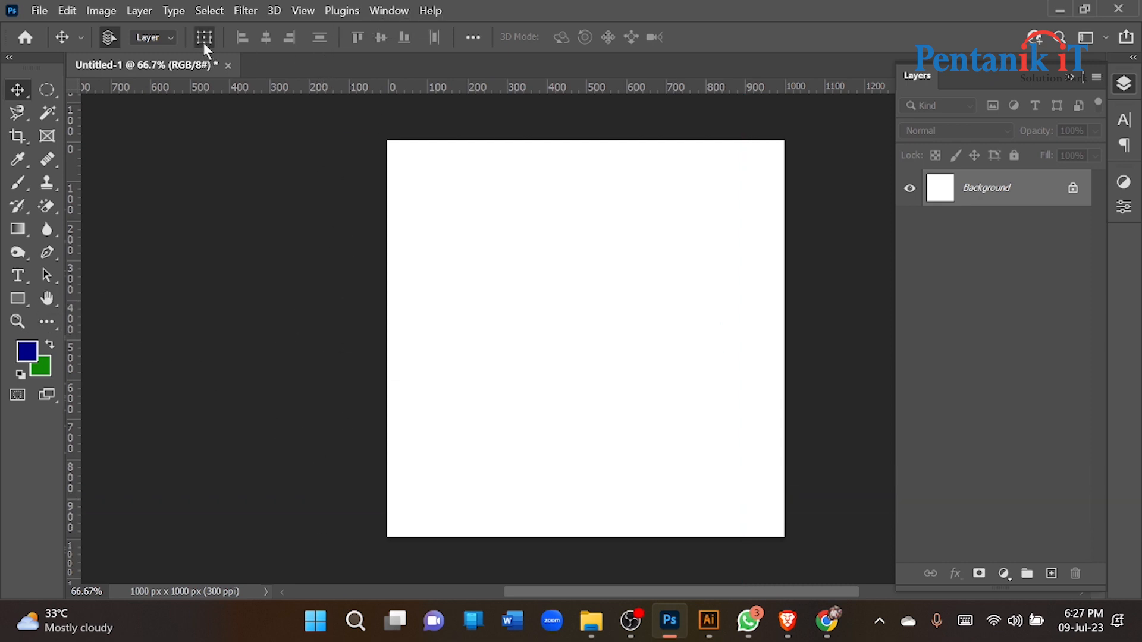
pyautogui.click(47, 159)
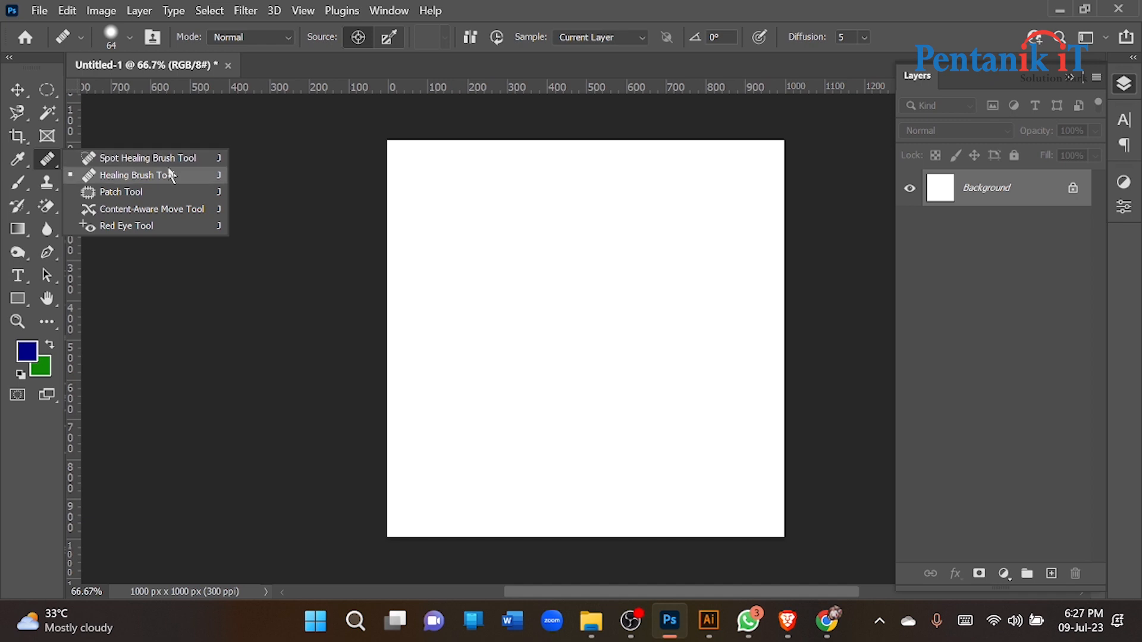
pyautogui.click(126, 158)
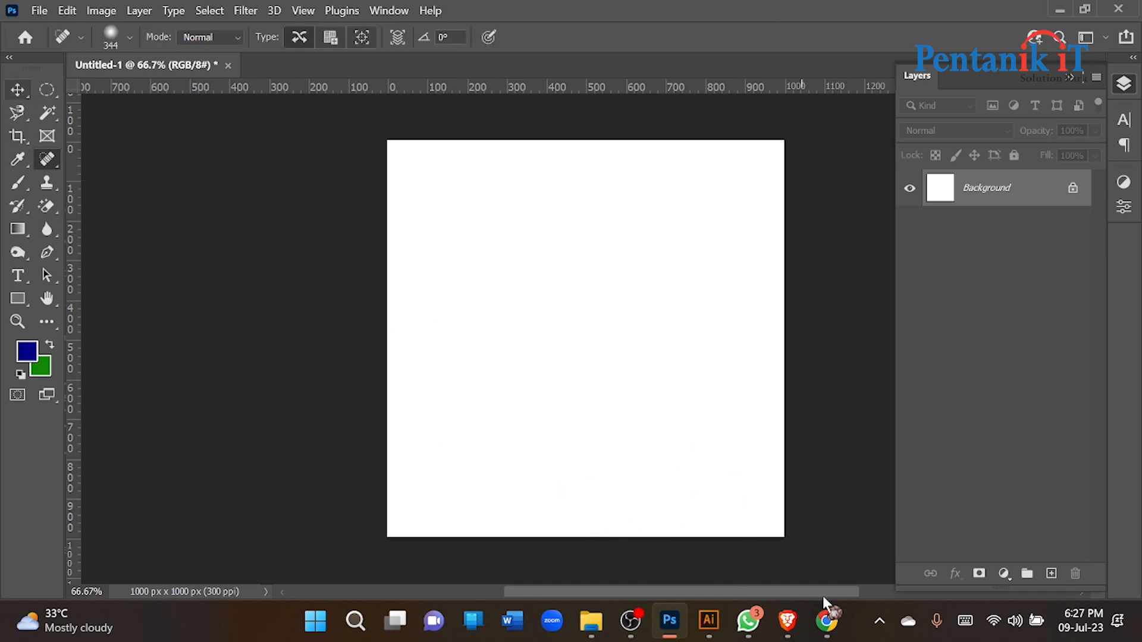
# Switch to the Brave browser and search Google for "bron face image".
pyautogui.click(790, 621)
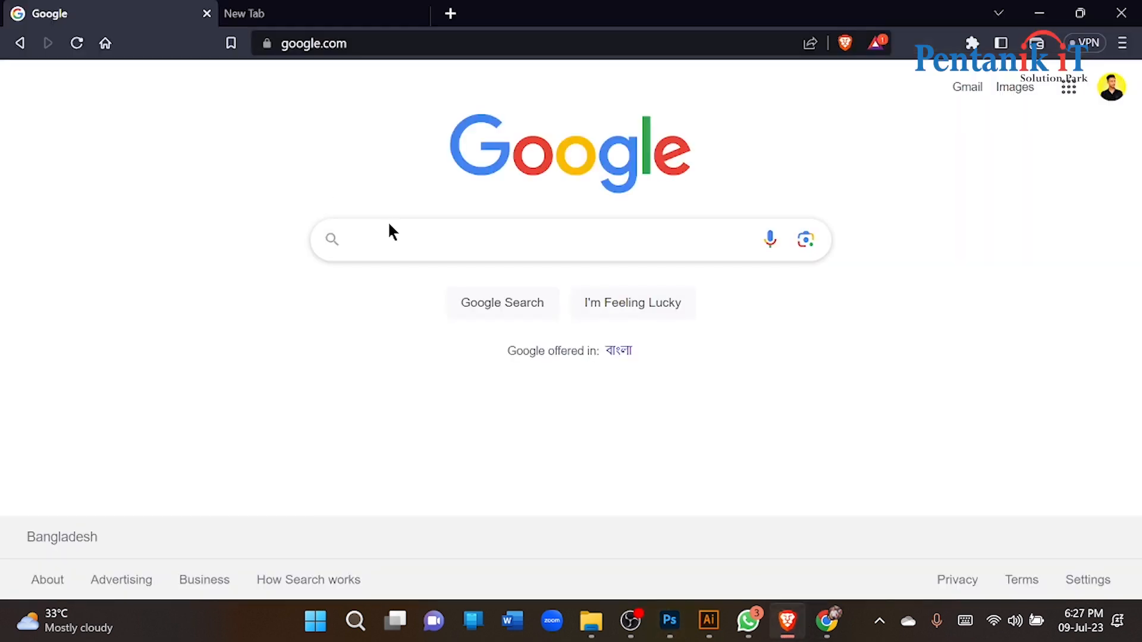
pyautogui.click(394, 241)
pyautogui.write('bron')
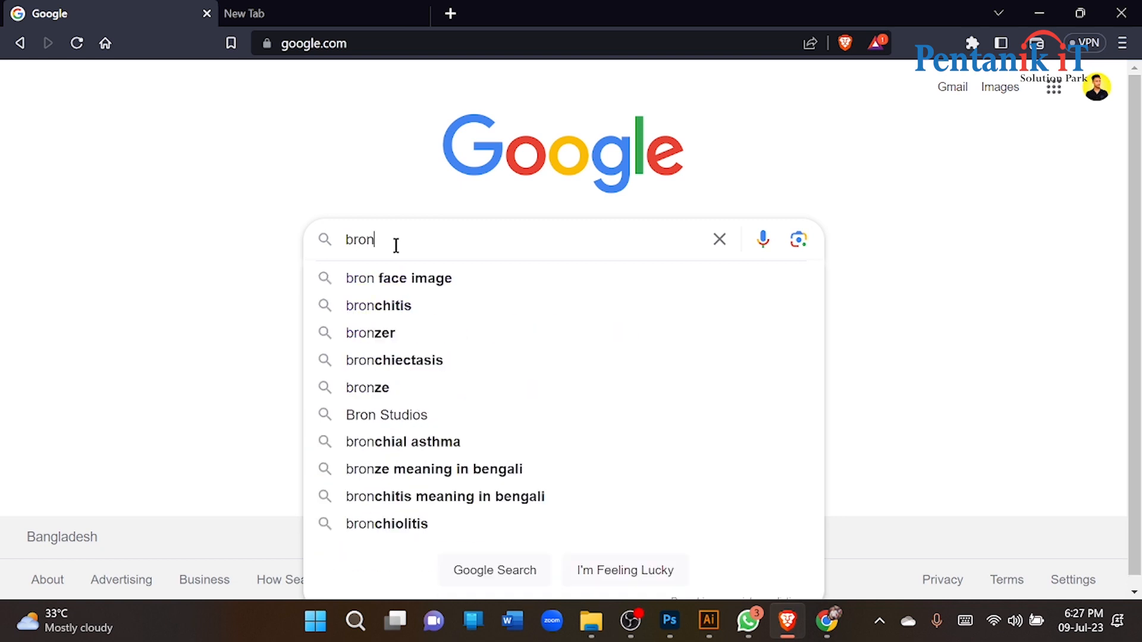
pyautogui.press('Down')
pyautogui.press('Return')
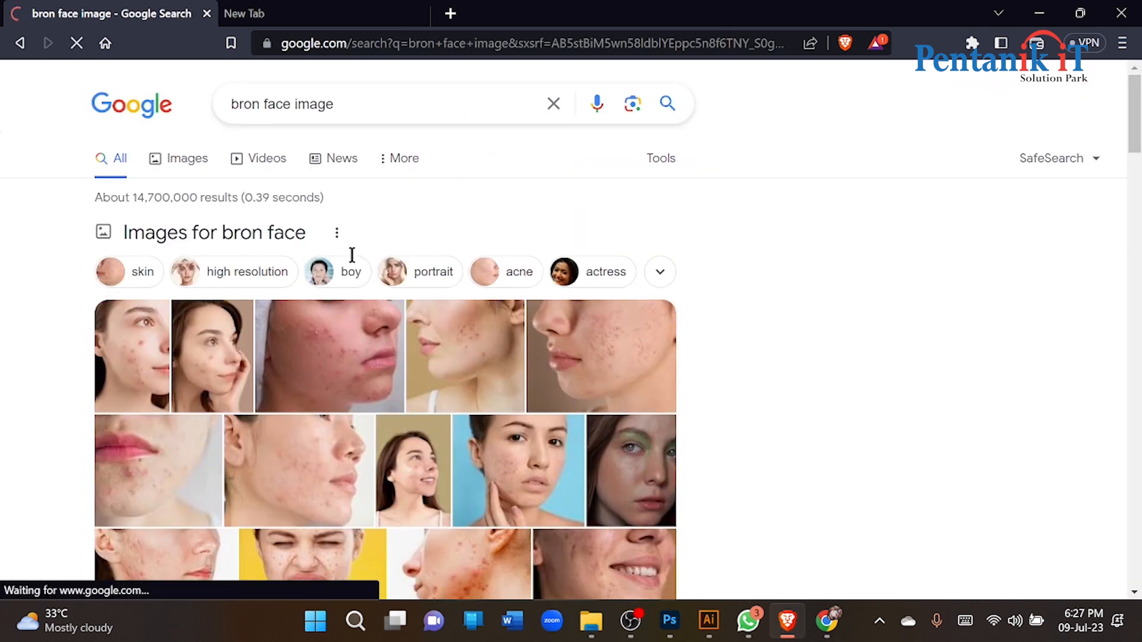
# Copy the Adobe Stock close-up of an acne-marked cheek from the image results and paste it into the Photoshop document.
pyautogui.click(635, 355)
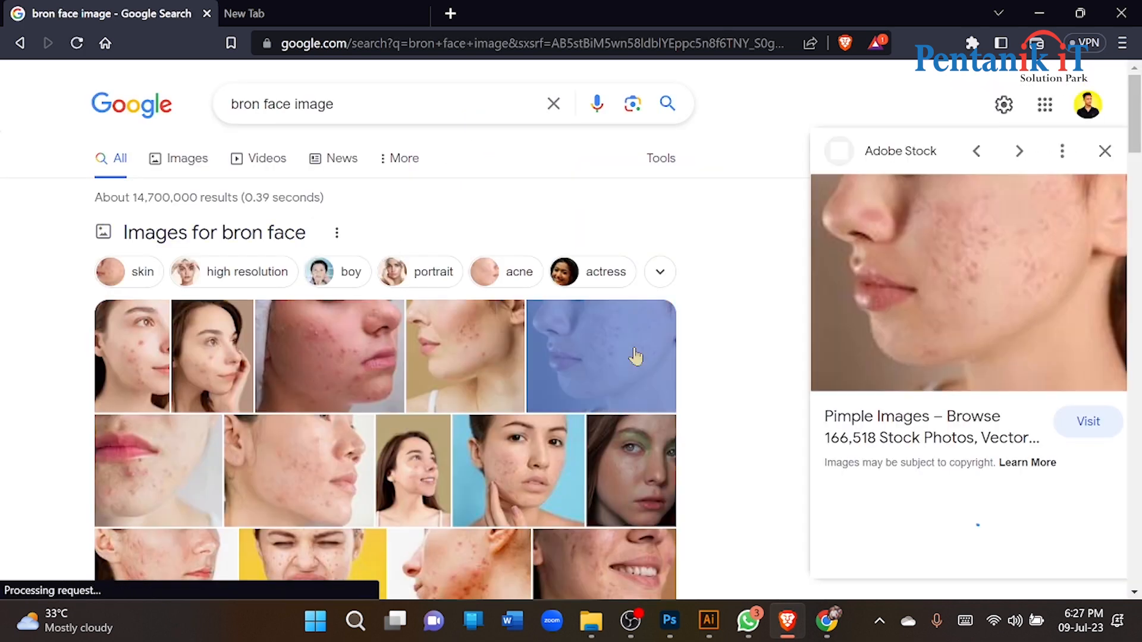
pyautogui.rightClick(989, 260)
pyautogui.click(821, 507)
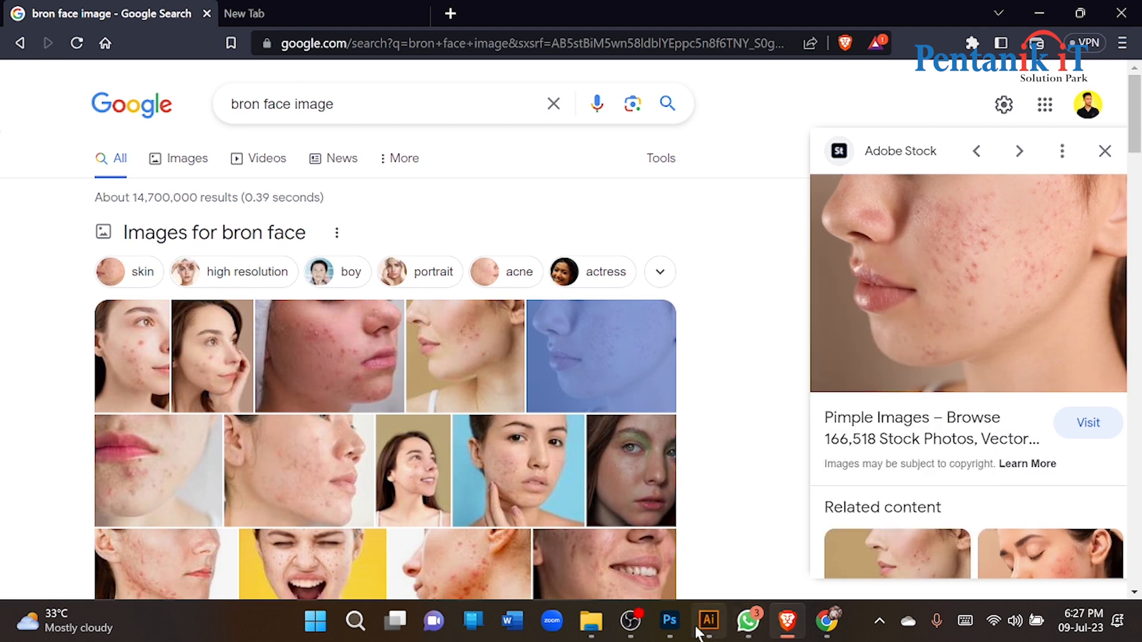
pyautogui.click(670, 620)
pyautogui.hotkey('ctrl', 'v')
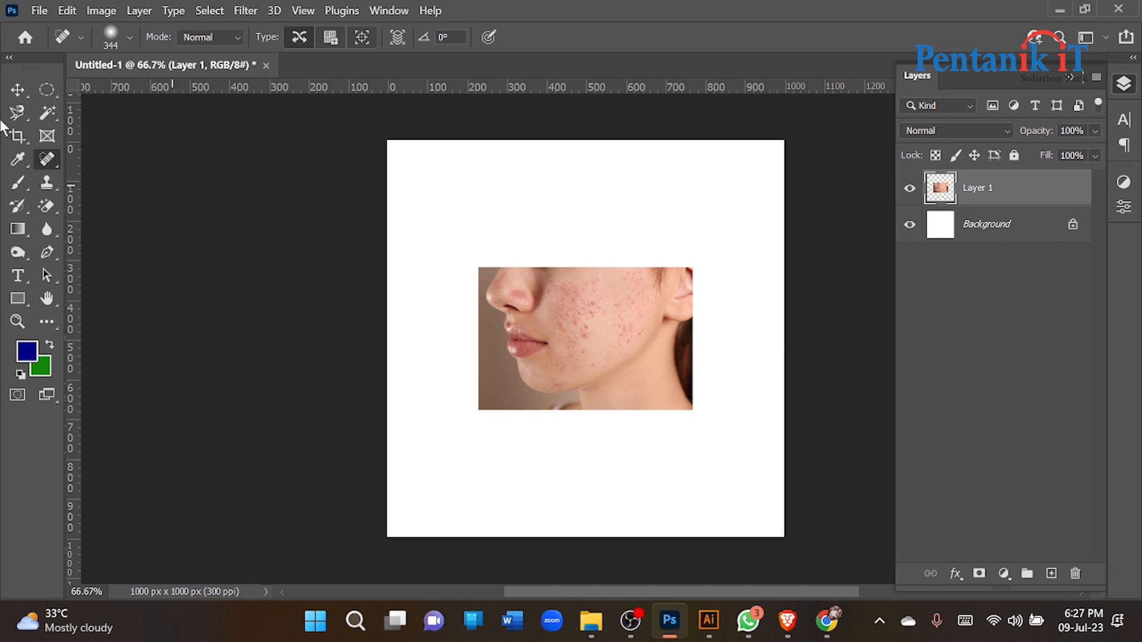
# Scale the pasted face photo proportionally so it spans the full canvas width, and apply the transformation.
pyautogui.click(18, 91)
pyautogui.moveTo(692, 339); pyautogui.dragTo(783, 339)
pyautogui.moveTo(476, 338); pyautogui.dragTo(388, 338)
pyautogui.click(869, 39)
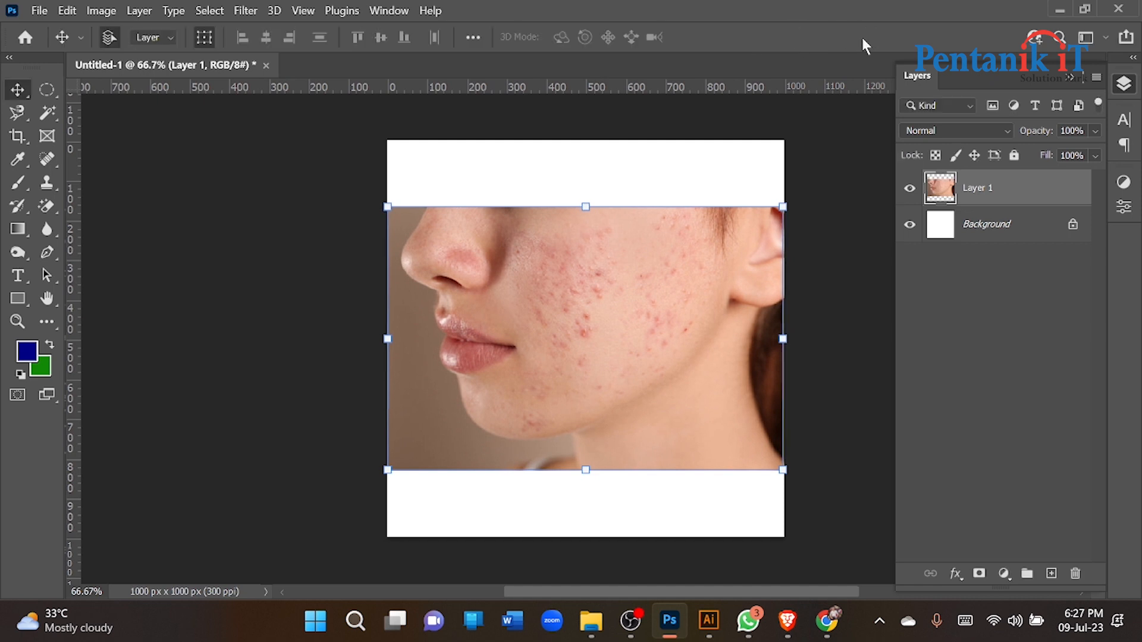
# Duplicate the face photo layer, hiding and fully locking the original Layer 1 underneath.
pyautogui.hotkey('ctrl', 'j')
pyautogui.click(993, 238)
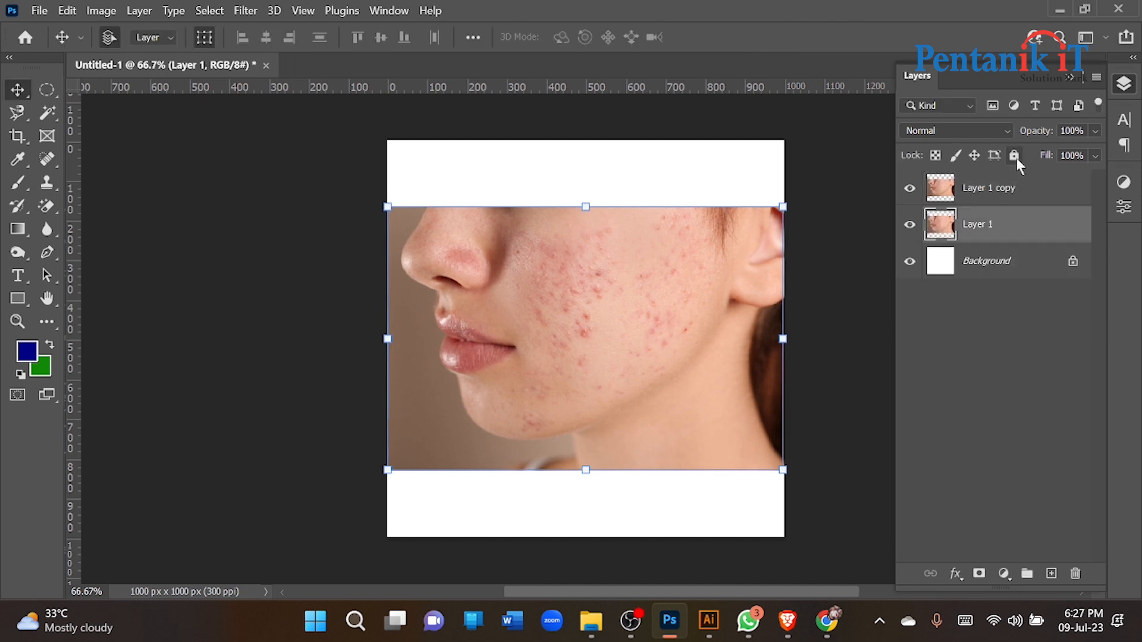
pyautogui.click(919, 224)
pyautogui.click(1013, 155)
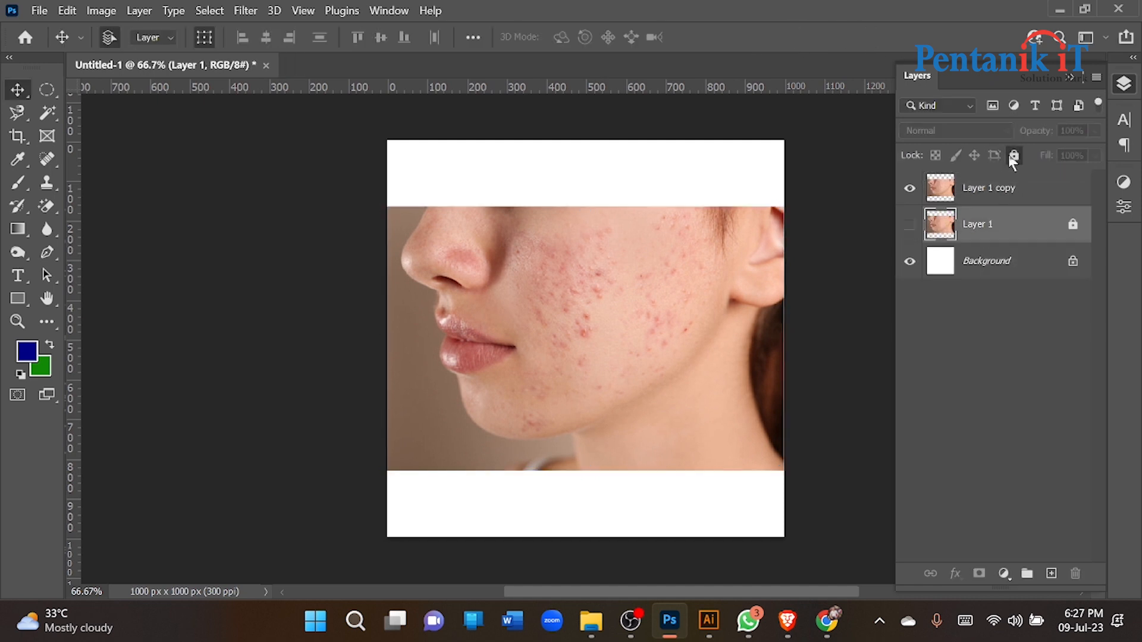
# On Layer 1 copy, choose the Spot Healing Brush Tool and reduce its brush size to about 56 px for the cheek.
pyautogui.click(985, 192)
pyautogui.scroll(3, 591, 312)
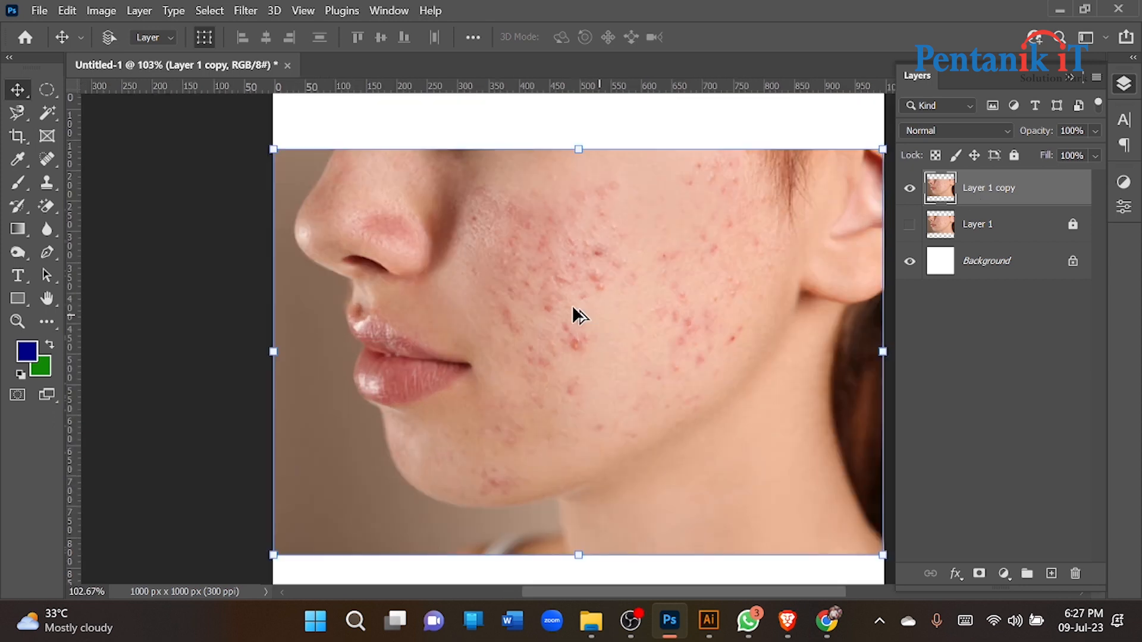
pyautogui.click(45, 160)
pyautogui.click(126, 159)
pyautogui.moveTo(559, 267); pyautogui.dragTo(456, 278)
pyautogui.scroll(3, 622, 244)
pyautogui.moveTo(622, 271)
pyautogui.mouseDown()
pyautogui.moveTo(601, 283)
pyautogui.moveTo(592, 273)
pyautogui.mouseUp()
pyautogui.scroll(3, 592, 273)
pyautogui.moveTo(581, 348)
pyautogui.mouseDown()
pyautogui.moveTo(581, 331)
pyautogui.moveTo(575, 394)
pyautogui.mouseUp()
# Heal the red blemishes in the middle of the cheek with the Spot Healing Brush.
pyautogui.click(570, 370)
pyautogui.click(549, 337)
pyautogui.scroll(-3, 455, 393)
pyautogui.scroll(2, 452, 390)
pyautogui.click(602, 362)
pyautogui.click(562, 331)
pyautogui.click(579, 320)
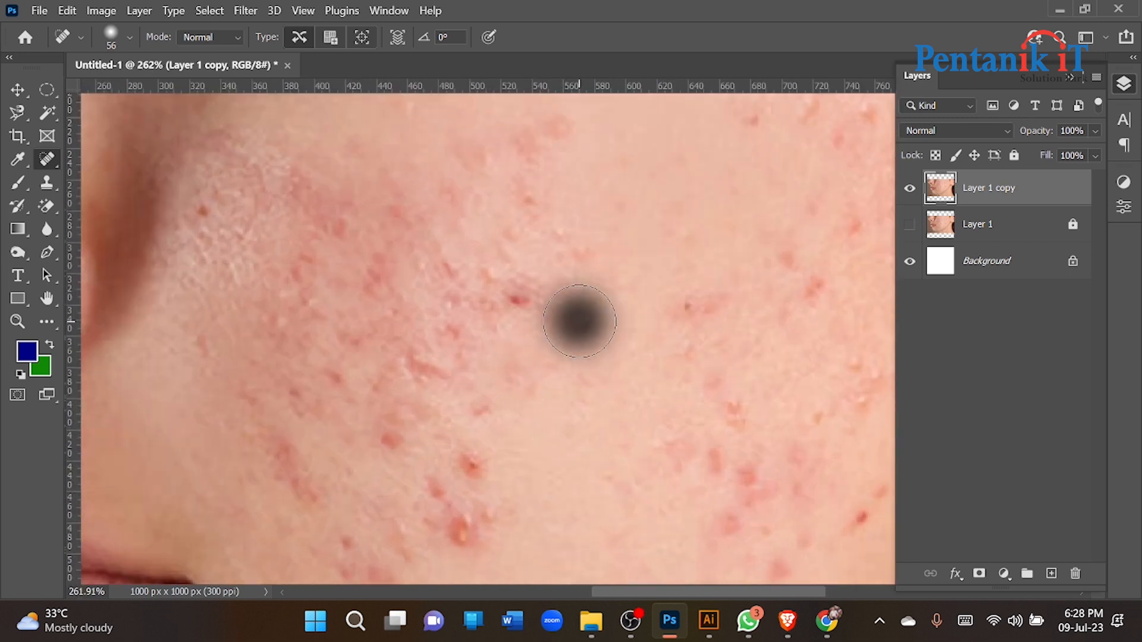
pyautogui.click(525, 304)
pyautogui.click(568, 256)
pyautogui.click(529, 304)
# Heal the blemishes on the upper part of the cheek with the 56 px Spot Healing Brush.
pyautogui.scroll(2, 528, 357)
pyautogui.click(550, 373)
pyautogui.click(562, 312)
pyautogui.click(545, 275)
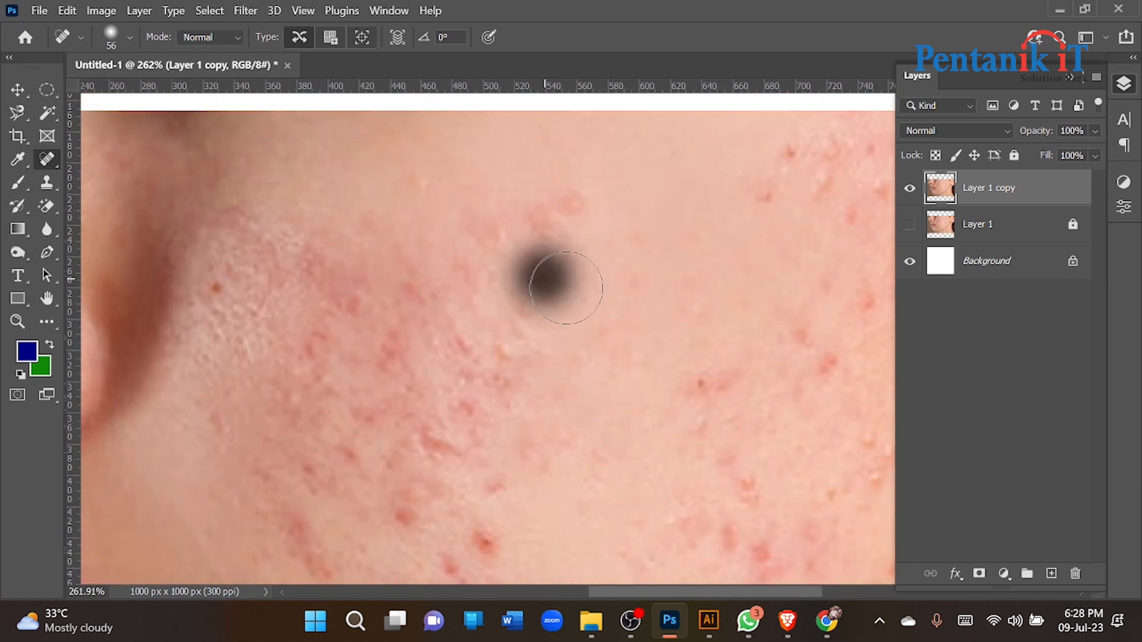
pyautogui.click(561, 206)
# Reduce the Spot Healing Brush to 34 px and heal small blemishes lower on the cheek.
pyautogui.moveTo(530, 244); pyautogui.dragTo(494, 245)
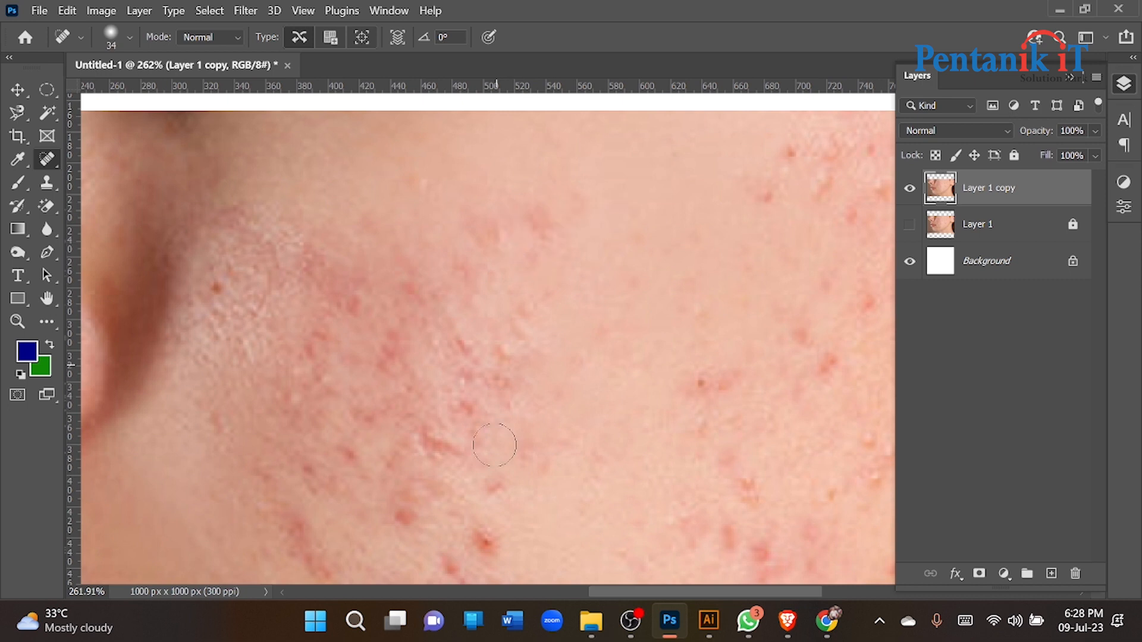
pyautogui.scroll(-2, 480, 490)
pyautogui.click(487, 457)
pyautogui.scroll(-2, 489, 460)
pyautogui.click(480, 439)
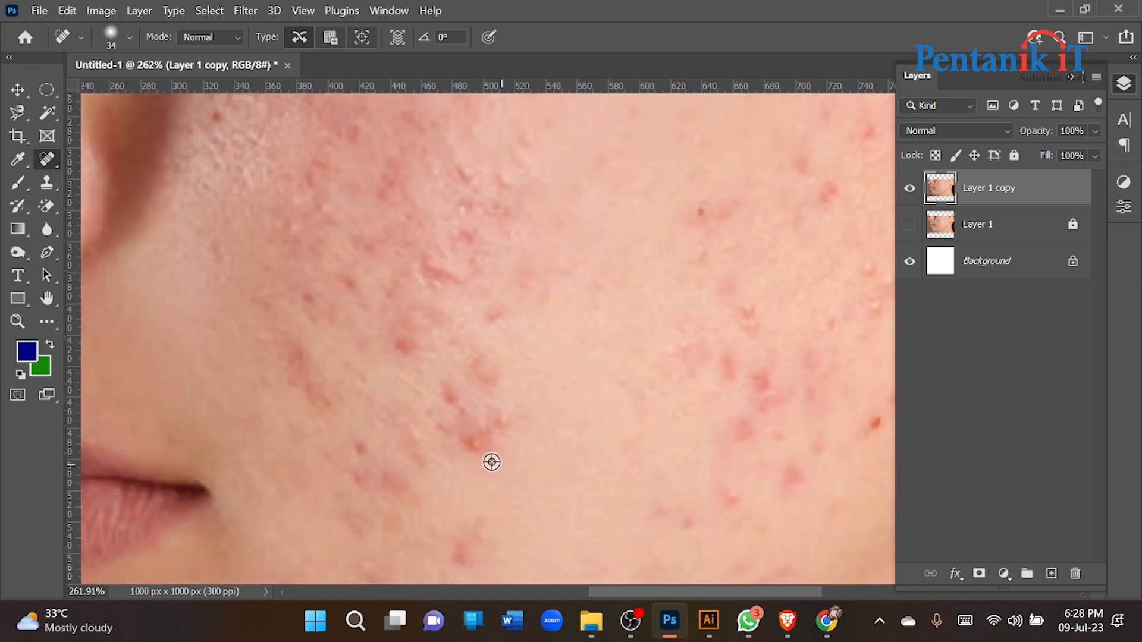
pyautogui.scroll(-2, 492, 462)
# Enlarge the brush to 47 px, try sampling a skin source manually, and stop the tool's sampling warning from showing again.
pyautogui.moveTo(514, 400); pyautogui.dragTo(539, 415)
pyautogui.scroll(4, 506, 394)
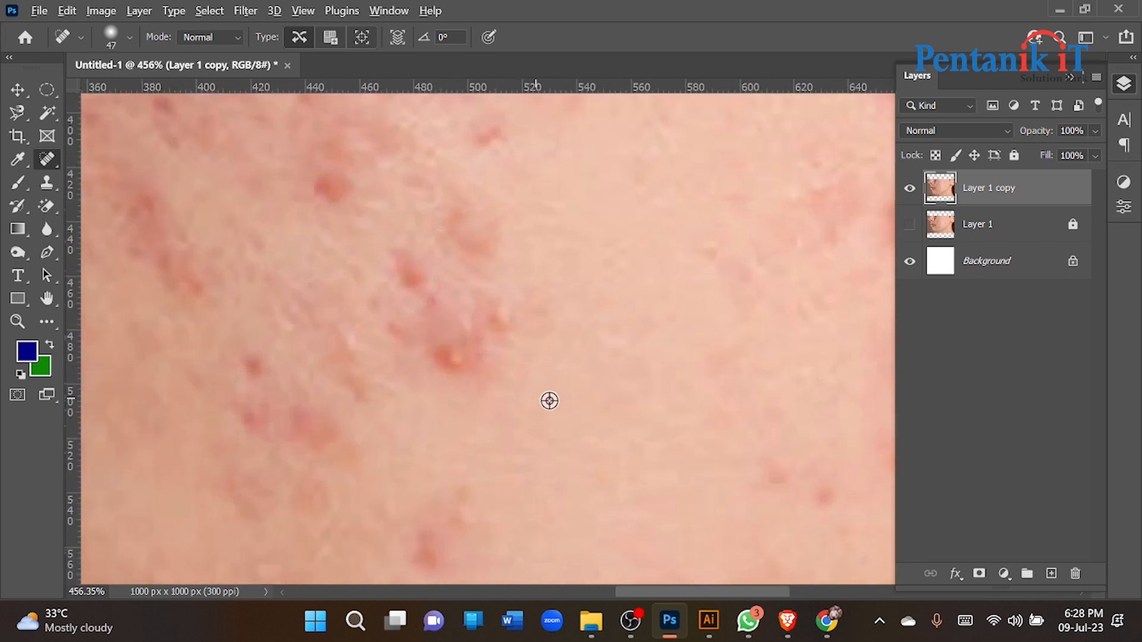
pyautogui.keyDown('alt'); pyautogui.click(530, 427); pyautogui.keyUp('alt')
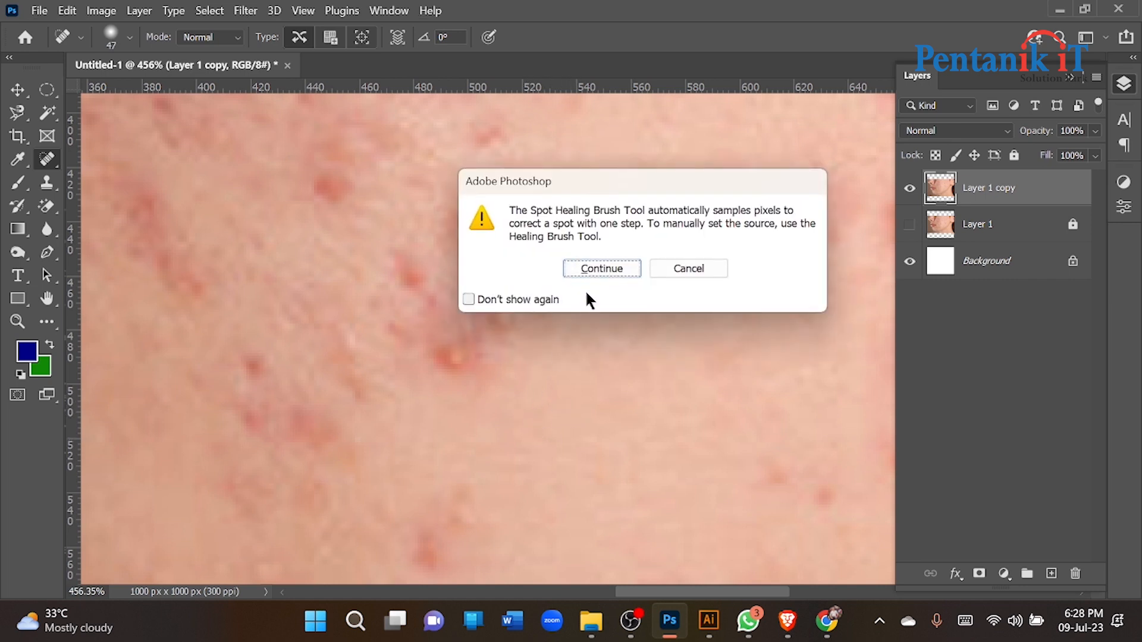
pyautogui.click(595, 269)
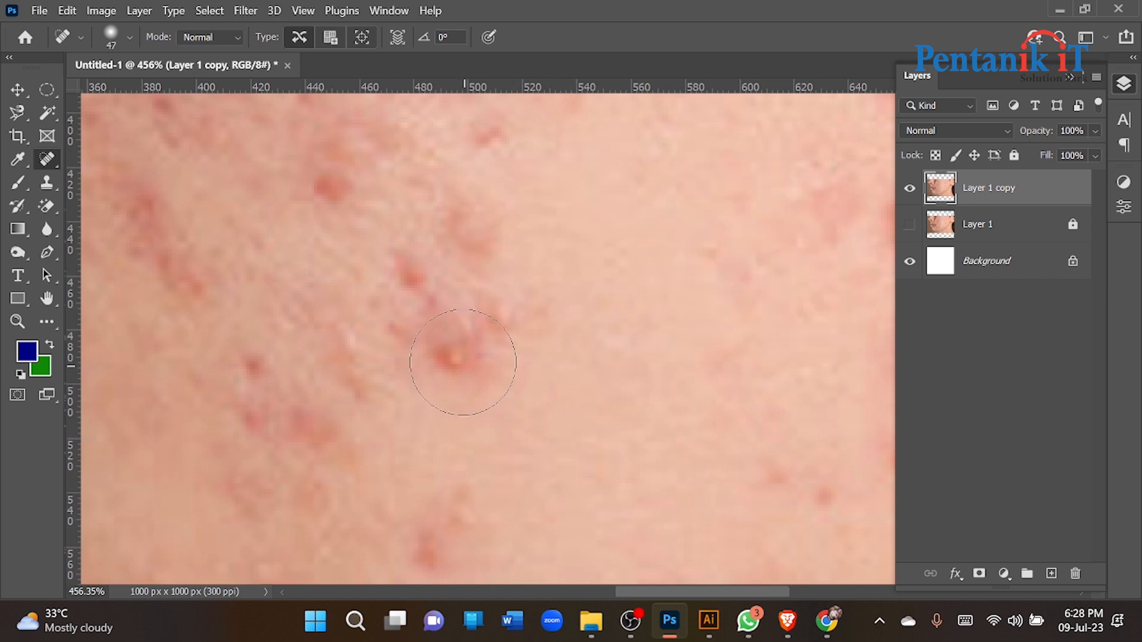
pyautogui.keyDown('alt'); pyautogui.click(503, 419); pyautogui.keyUp('alt')
pyautogui.click(497, 302)
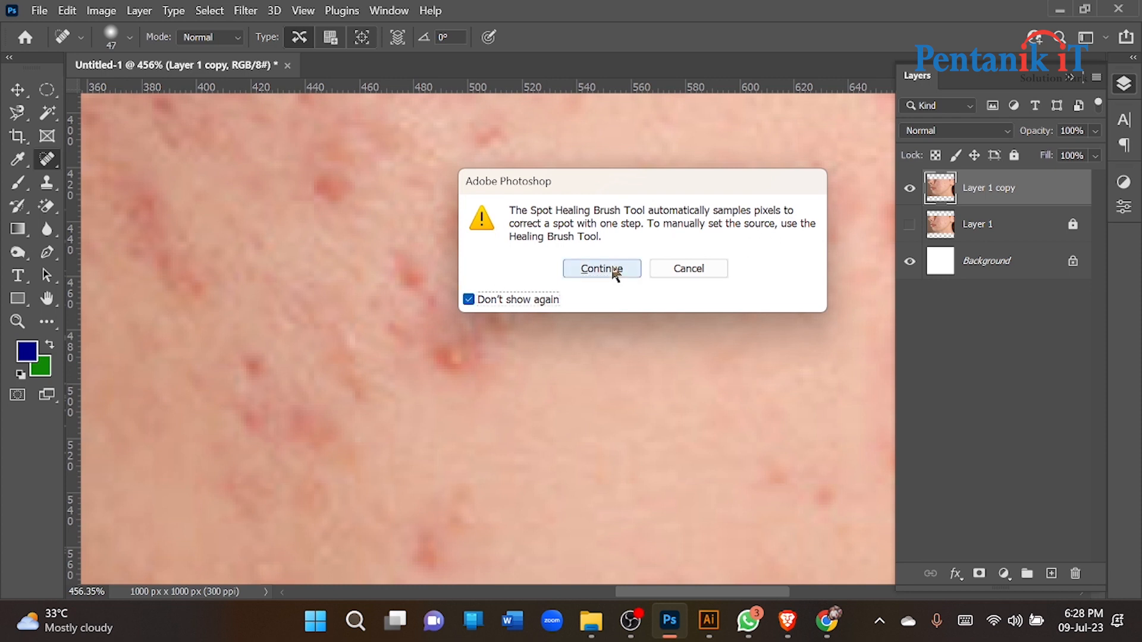
pyautogui.click(610, 268)
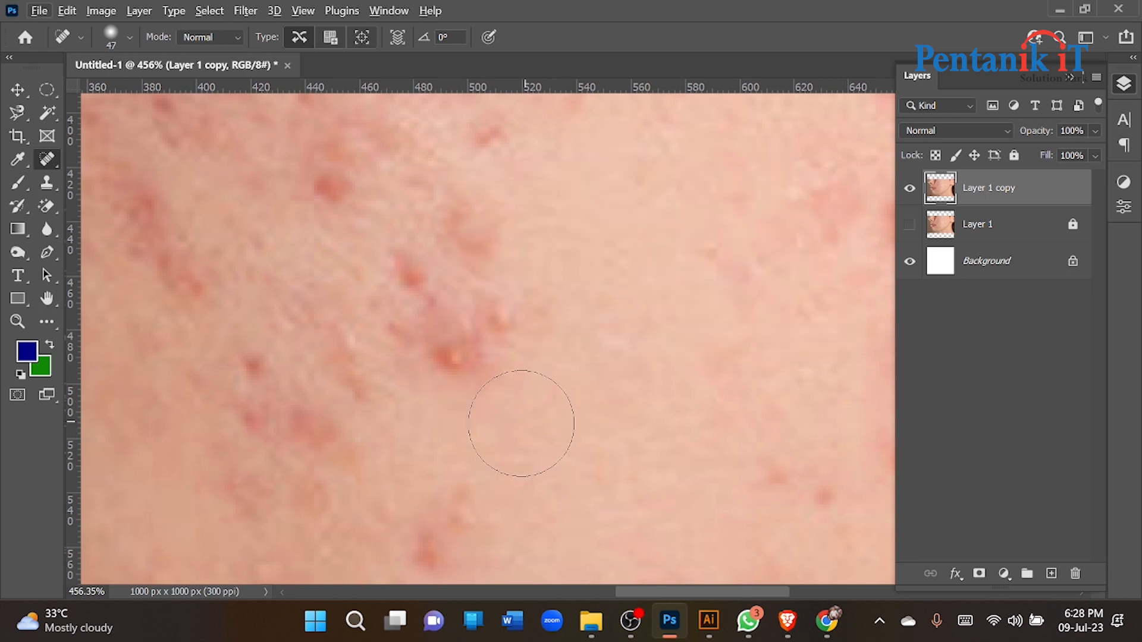
# Heal the cluster of red blemishes in the middle of the cheek with the Spot Healing Brush, reducing it from 47 to 42 px.
pyautogui.click(452, 351)
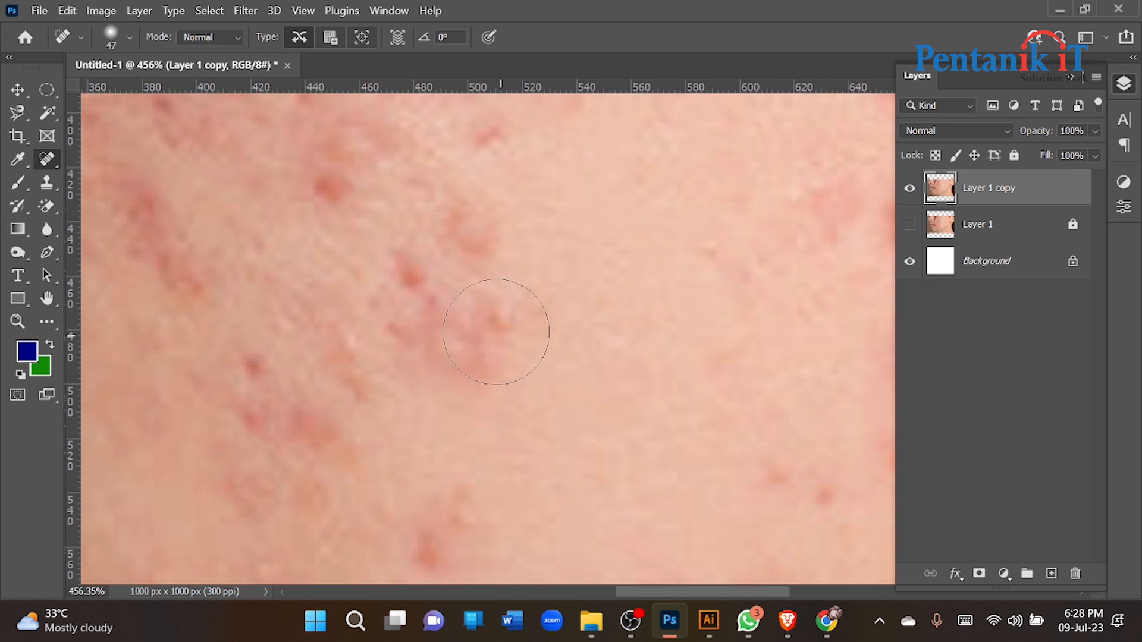
pyautogui.click(497, 330)
pyautogui.moveTo(496, 352); pyautogui.dragTo(495, 474)
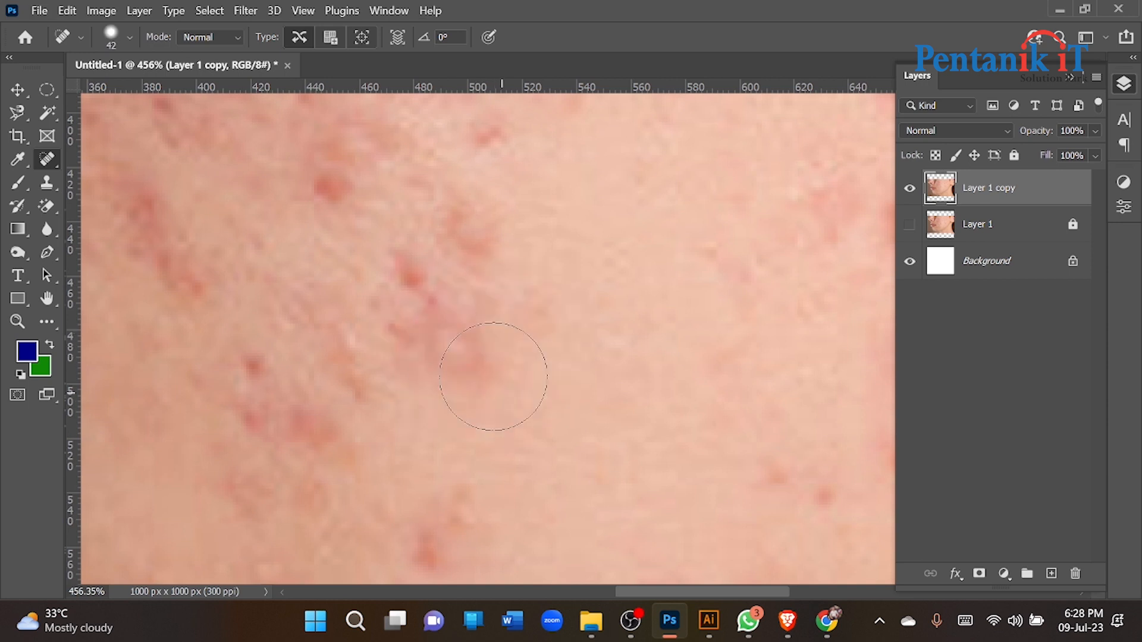
pyautogui.click(481, 330)
pyautogui.click(423, 278)
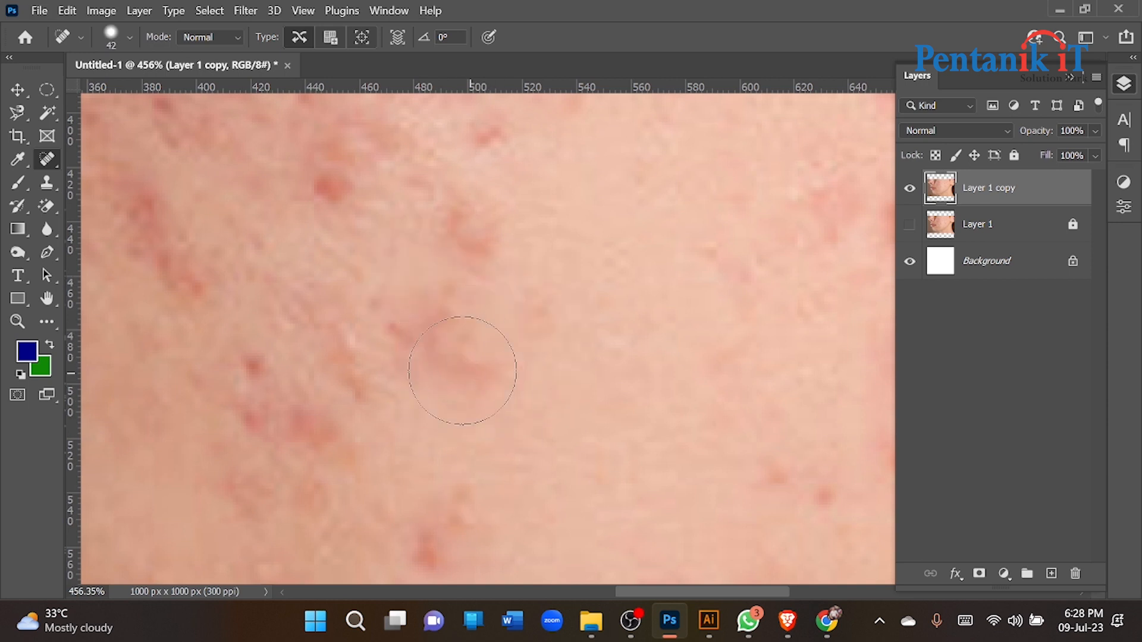
pyautogui.click(426, 329)
pyautogui.click(472, 230)
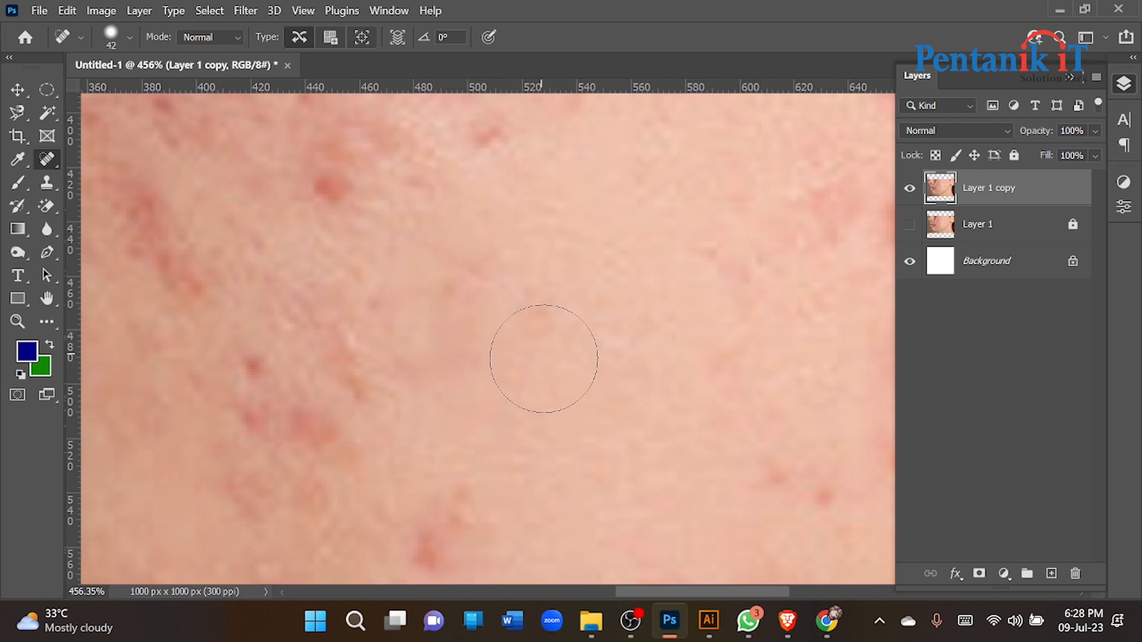
# Enlarge the Spot Healing Brush to 54 px and heal the blemishes on the lower cheek above the jawline.
pyautogui.scroll(-9, 544, 359)
pyautogui.scroll(4, 543, 369)
pyautogui.scroll(3, 547, 387)
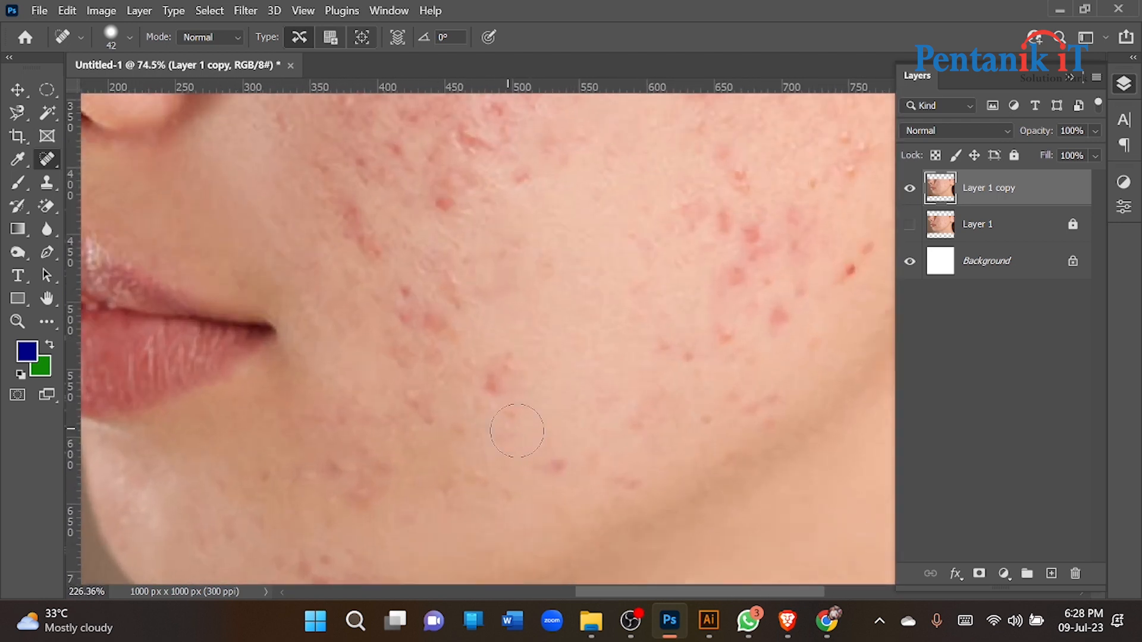
pyautogui.click(547, 460)
pyautogui.press(']')
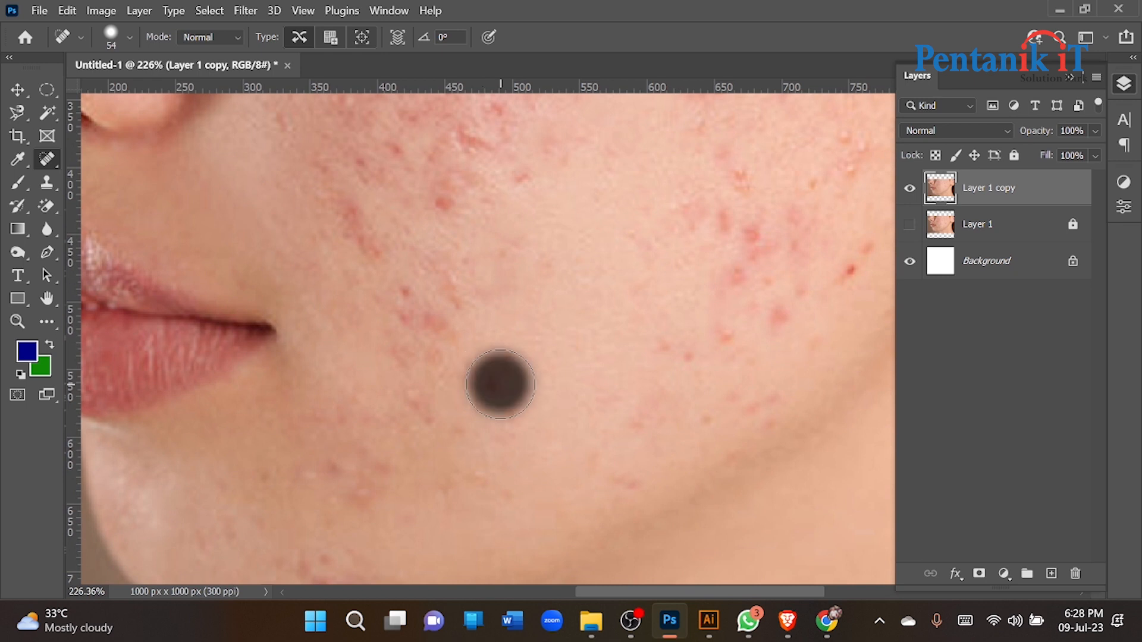
pyautogui.moveTo(464, 426); pyautogui.dragTo(589, 358)
pyautogui.click(481, 415)
pyautogui.click(447, 500)
pyautogui.click(469, 518)
pyautogui.click(449, 531)
pyautogui.scroll(2, 535, 452)
# Heal the row of blemishes on the cheek beside the corner of the mouth with the 54 px Spot Healing Brush.
pyautogui.click(551, 433)
pyautogui.scroll(2, 614, 480)
pyautogui.click(580, 436)
pyautogui.click(632, 462)
pyautogui.click(583, 470)
pyautogui.click(540, 454)
pyautogui.click(543, 412)
pyautogui.scroll(2, 589, 452)
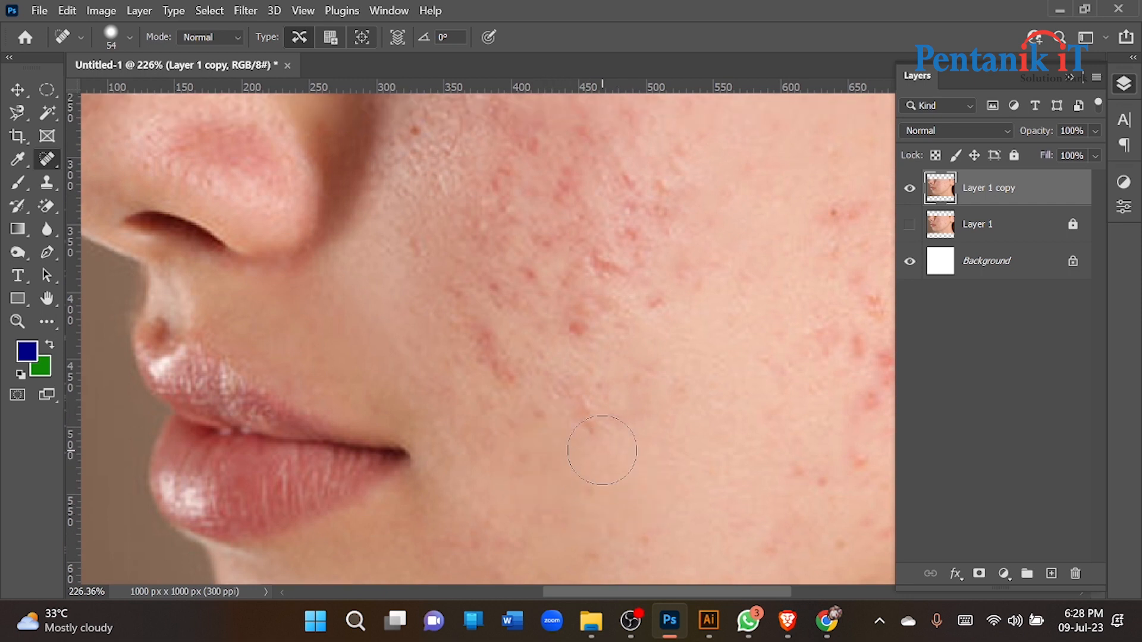
# Heal the red streaks and spots between the corner of the mouth and the lower edge of the large red cheek patch.
pyautogui.click(482, 406)
pyautogui.click(458, 361)
pyautogui.click(481, 388)
pyautogui.click(531, 457)
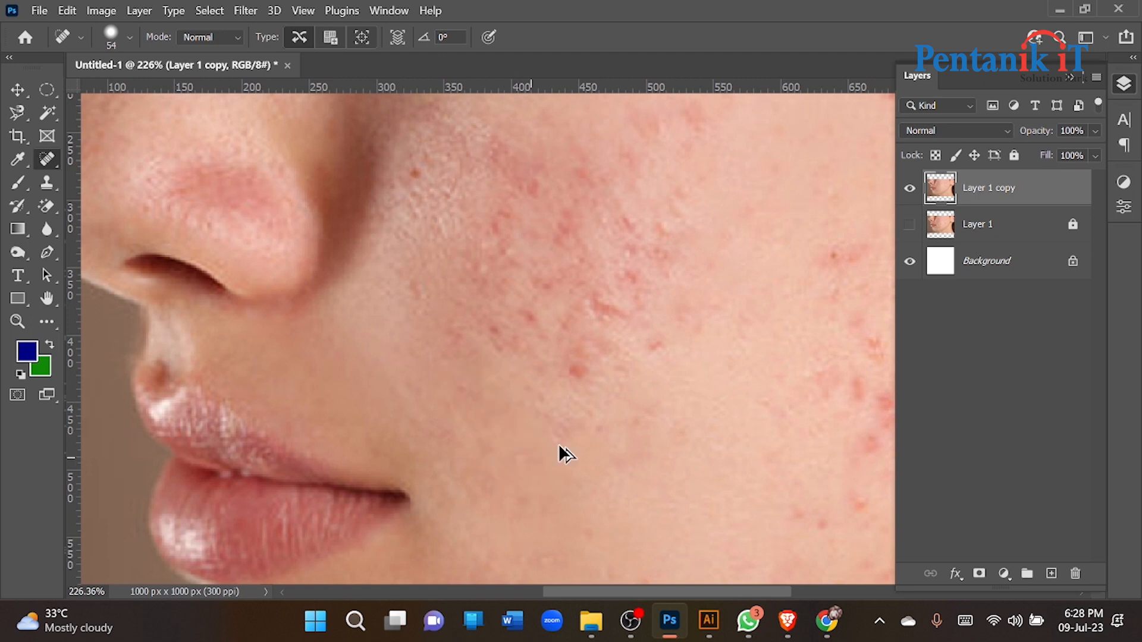
pyautogui.scroll(2, 561, 454)
pyautogui.click(555, 408)
pyautogui.scroll(1, 664, 410)
pyautogui.click(610, 354)
# Reduce the Spot Healing Brush to 28 px and heal a small red spot on the upper cheek near the hairline.
pyautogui.scroll(-4, 520, 421)
pyautogui.scroll(-1, 604, 391)
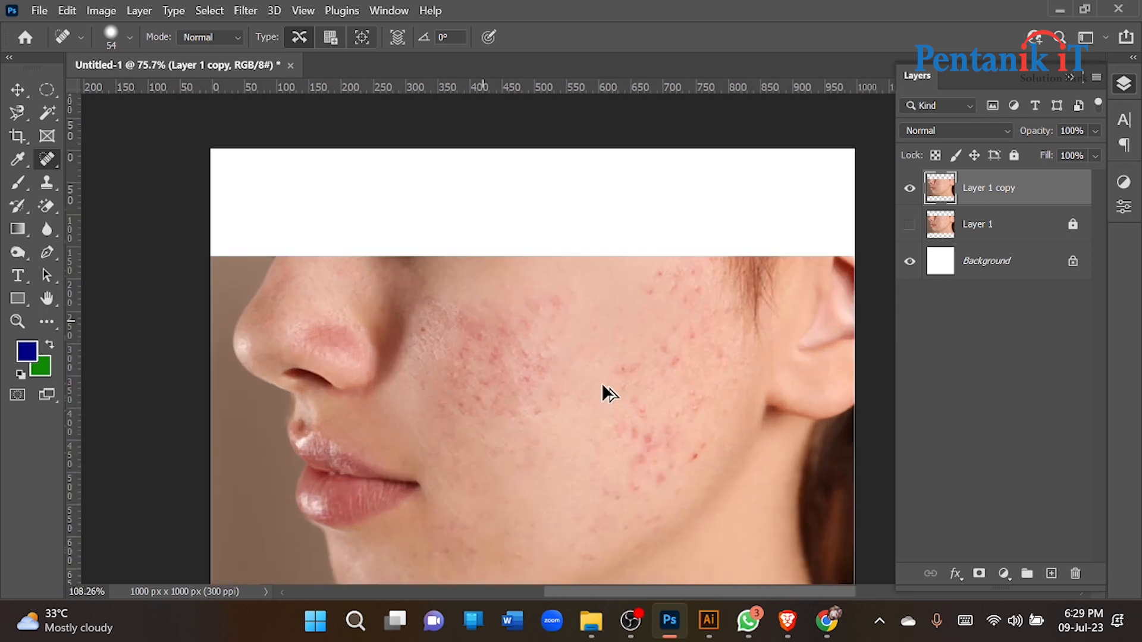
pyautogui.scroll(3, 681, 296)
pyautogui.scroll(2, 706, 309)
pyautogui.scroll(3, 702, 242)
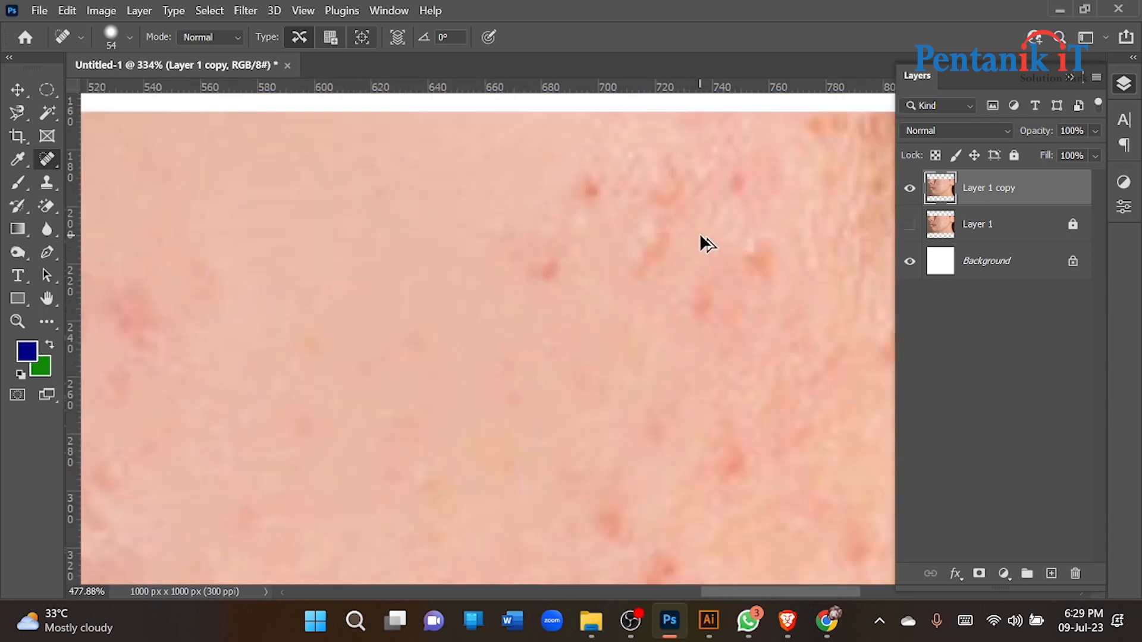
pyautogui.keyDown('alt'); pyautogui.rightClick(631, 249); pyautogui.keyUp('alt')
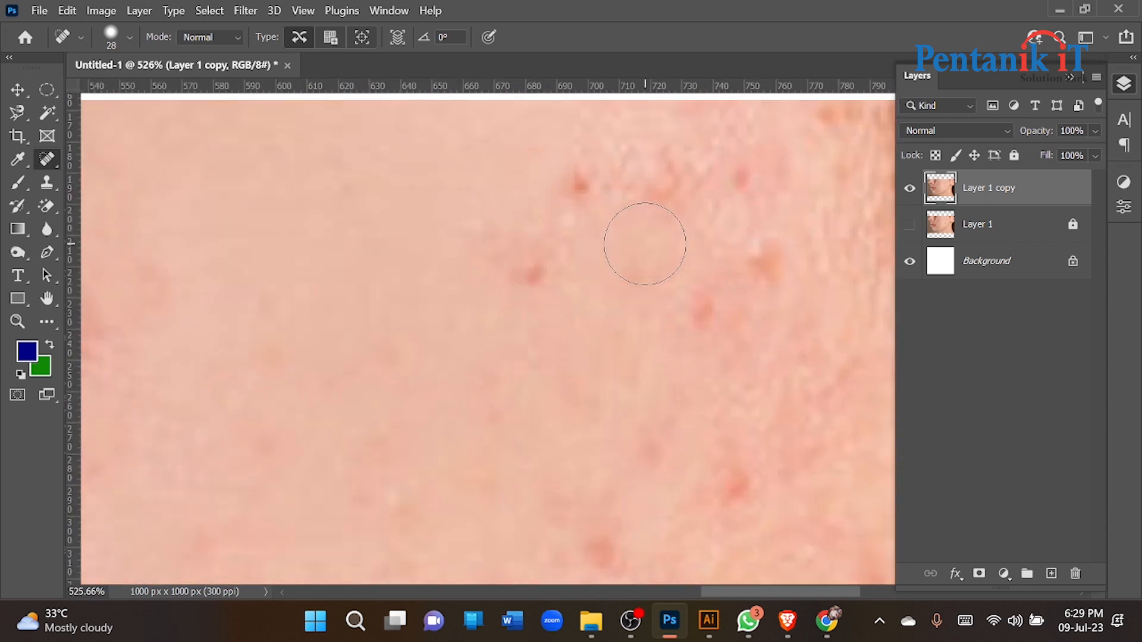
pyautogui.scroll(-2, 606, 306)
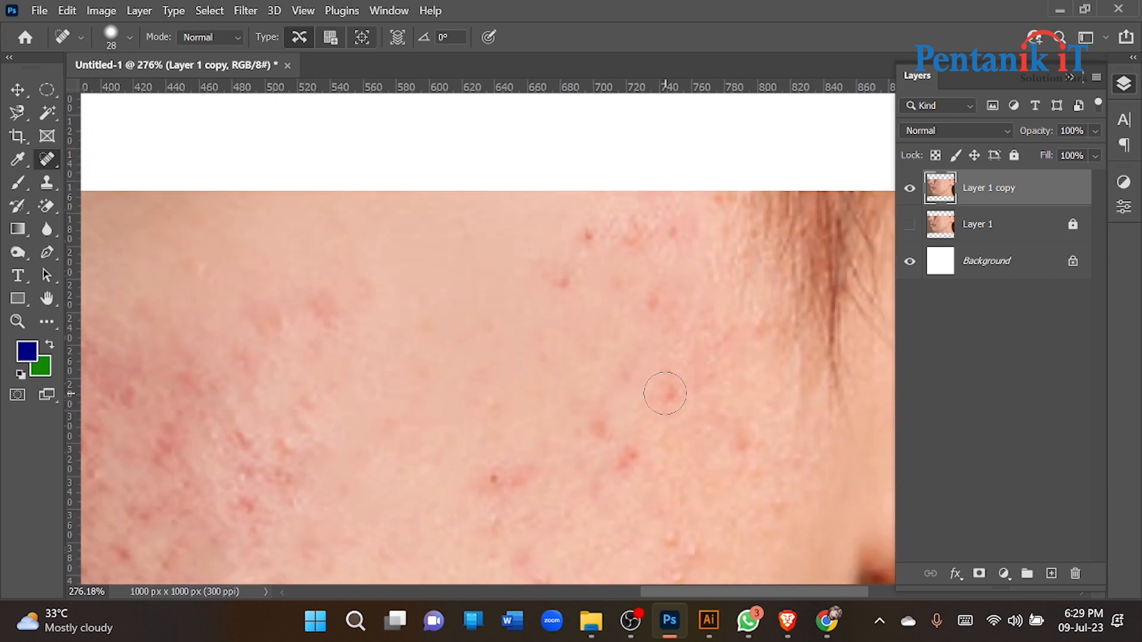
pyautogui.scroll(-3, 667, 448)
pyautogui.click(661, 357)
# Heal the individual red spots on the outer cheek toward the jaw with the 28 px Spot Healing Brush.
pyautogui.scroll(-2, 690, 405)
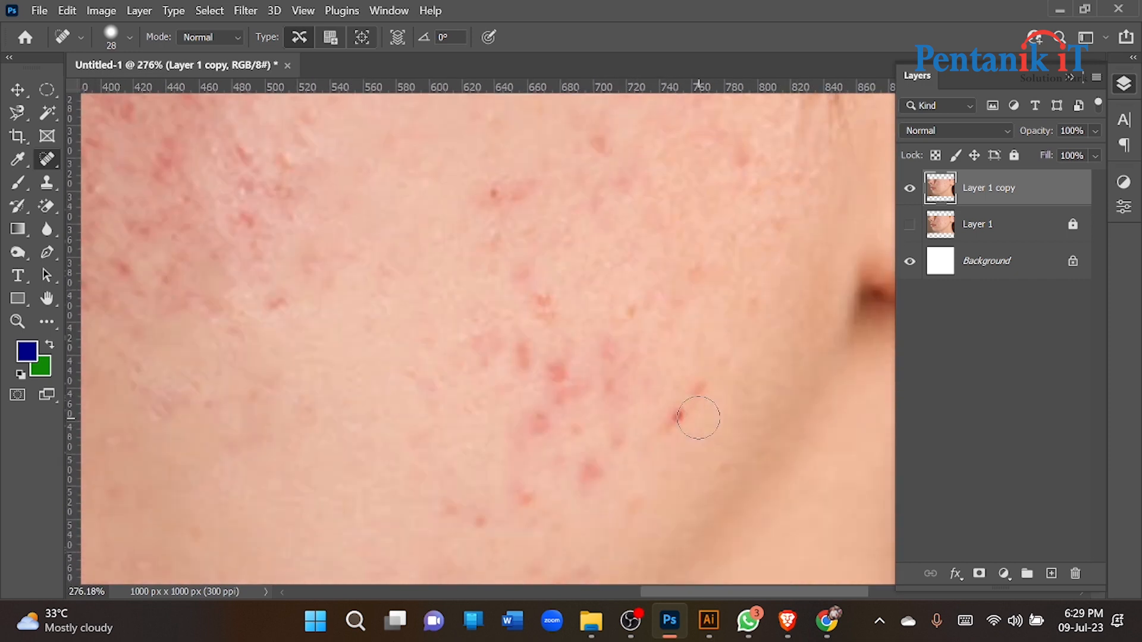
pyautogui.click(702, 389)
pyautogui.click(674, 414)
pyautogui.scroll(-2, 604, 390)
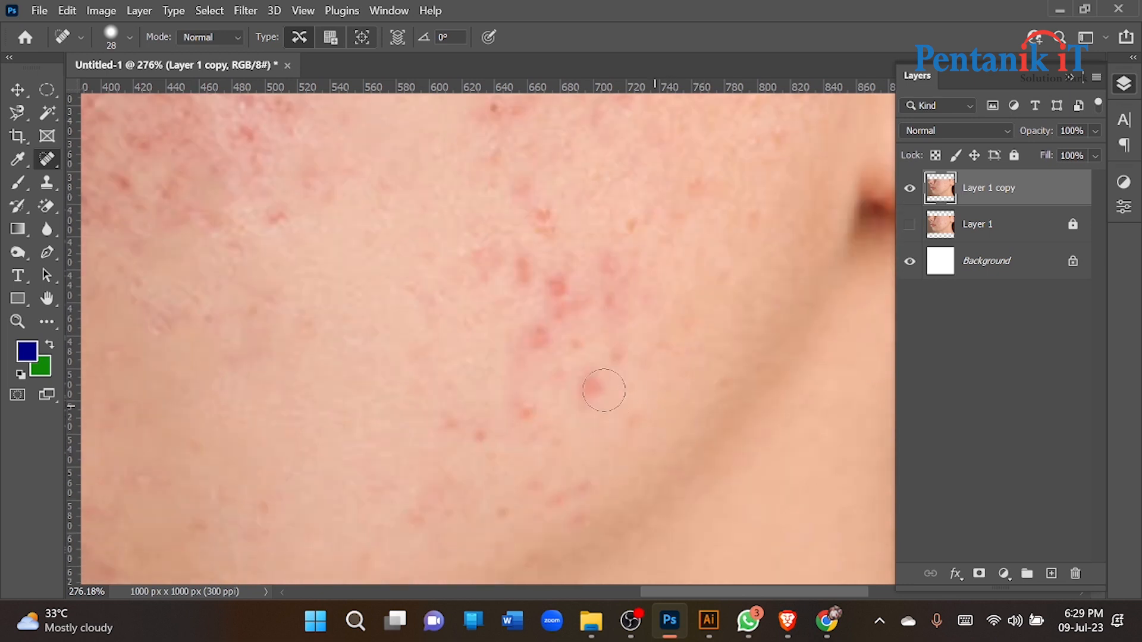
pyautogui.click(595, 392)
# Enlarge the Spot Healing Brush to 78 px and heal the outer edge of the large red patch on the inner cheek.
pyautogui.scroll(-3, 620, 429)
pyautogui.scroll(3, 556, 273)
pyautogui.keyDown('alt'); pyautogui.rightClick(580, 289); pyautogui.keyUp('alt')
pyautogui.keyDown('alt'); pyautogui.rightClick(591, 275); pyautogui.keyUp('alt')
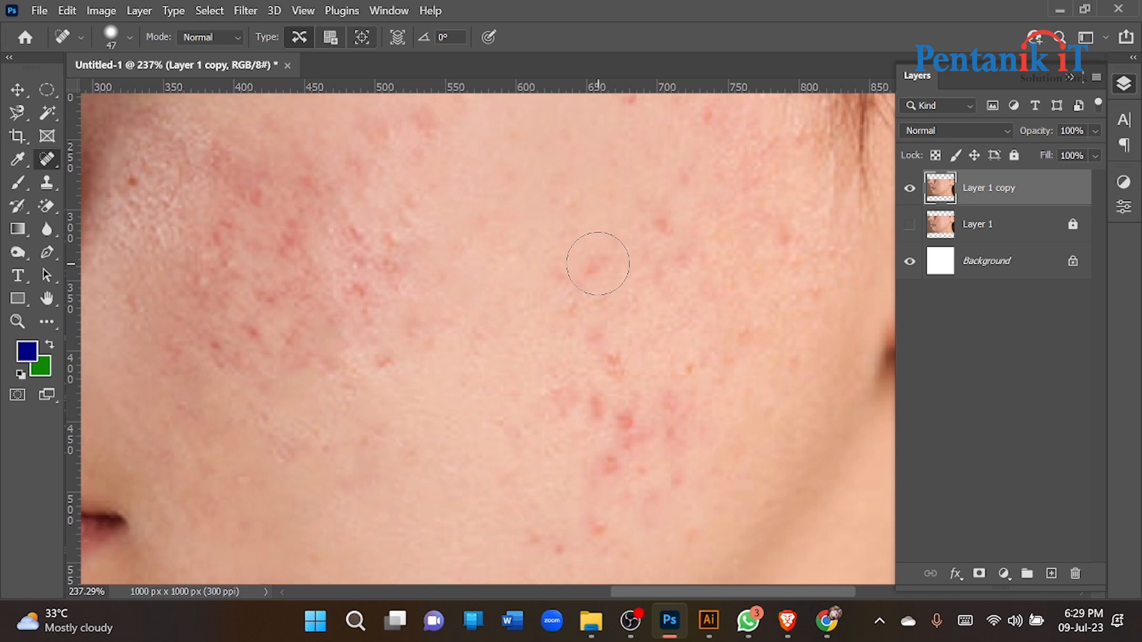
pyautogui.scroll(-1, 639, 342)
pyautogui.scroll(-3, 639, 342)
pyautogui.scroll(2, 509, 270)
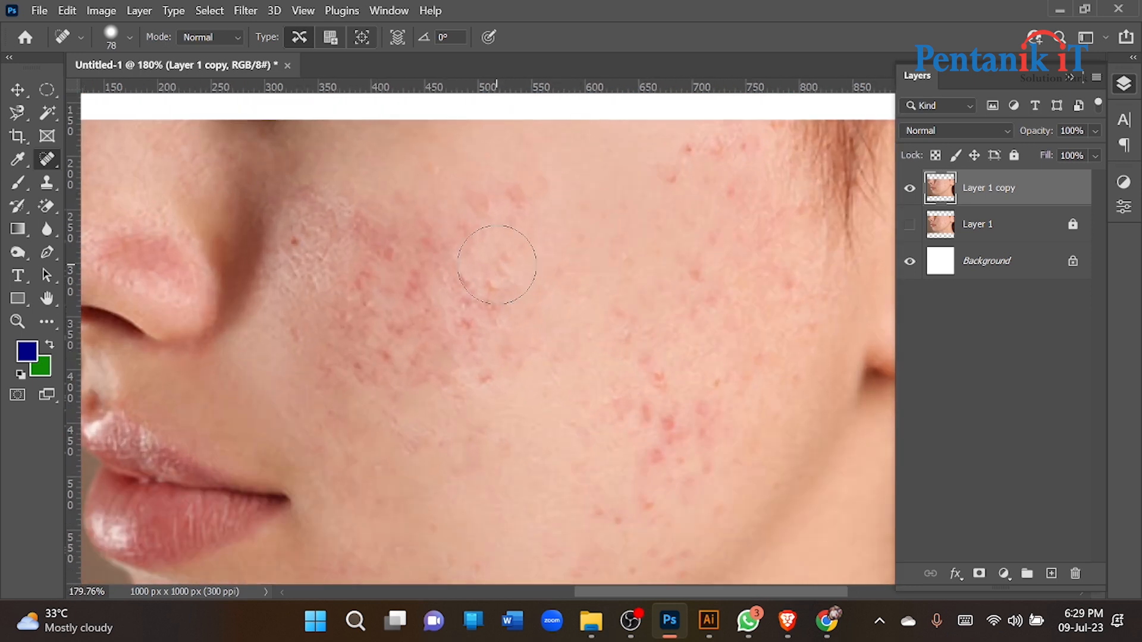
pyautogui.click(472, 300)
pyautogui.click(493, 334)
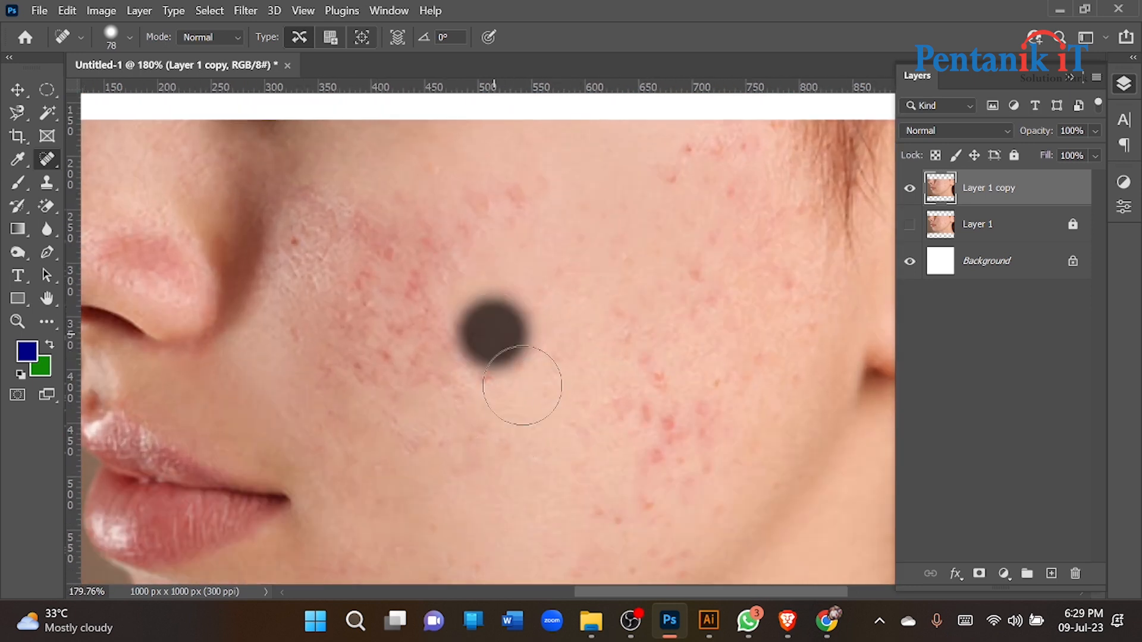
pyautogui.click(474, 351)
pyautogui.click(518, 366)
# Enlarge the Spot Healing Brush to 127 px and heal the large red acne patch on the cheek beside the nose.
pyautogui.scroll(-3, 566, 395)
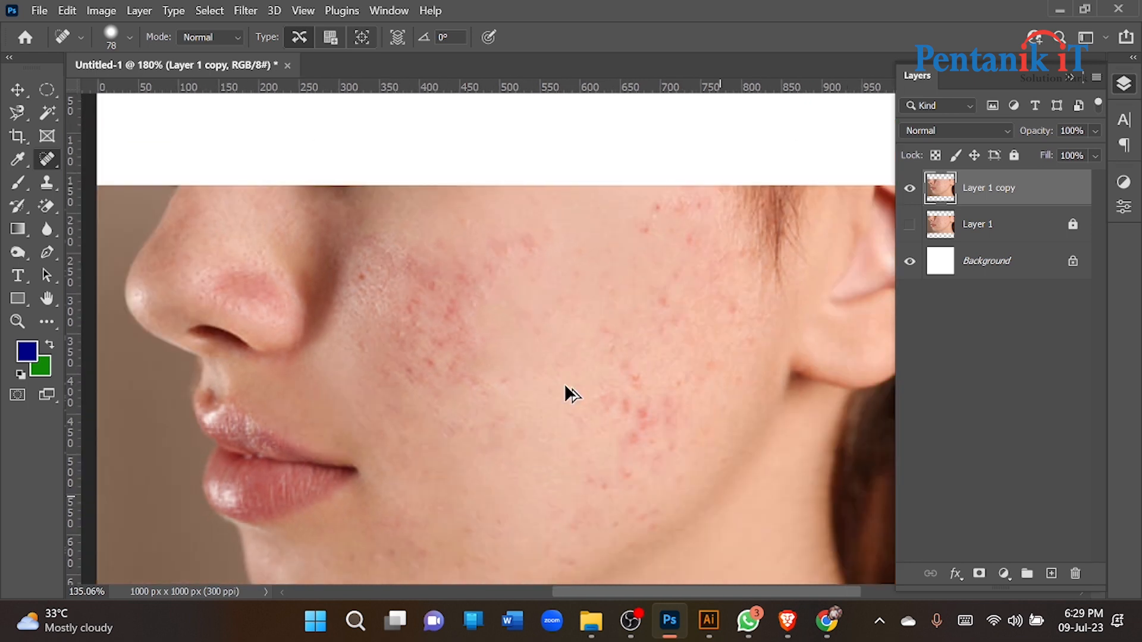
pyautogui.click(455, 355)
pyautogui.click(456, 305)
pyautogui.click(497, 277)
pyautogui.click(523, 266)
pyautogui.click(423, 279)
pyautogui.click(375, 278)
pyautogui.click(403, 309)
pyautogui.click(411, 367)
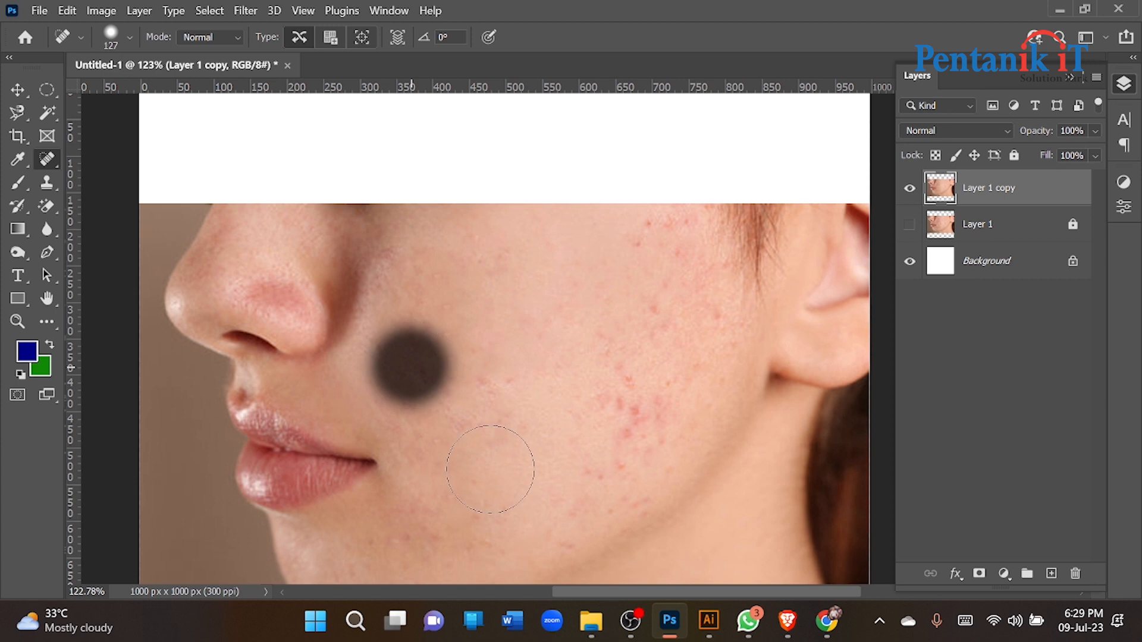
# Heal the remaining marks on the cheek beside the mouth and on the chin with the 127 px Spot Healing Brush.
pyautogui.click(475, 380)
pyautogui.scroll(-3, 499, 350)
pyautogui.click(500, 348)
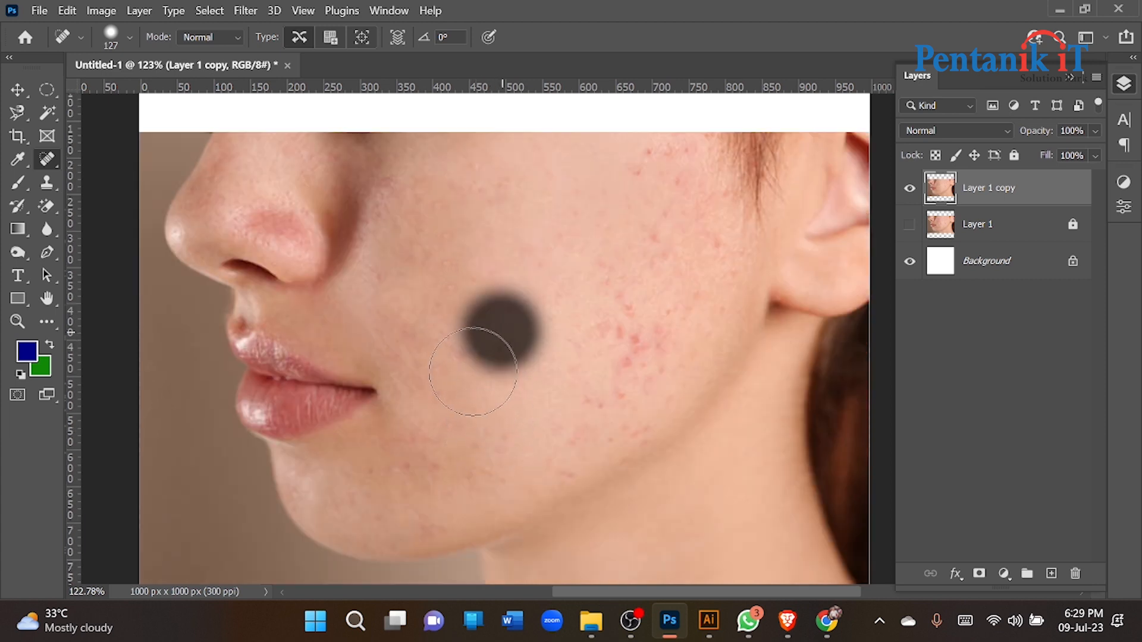
pyautogui.click(421, 337)
pyautogui.click(443, 454)
pyautogui.click(390, 470)
# Heal the dense cluster of red blemishes on the outer cheek near the jaw with the 127 px Spot Healing Brush.
pyautogui.click(626, 342)
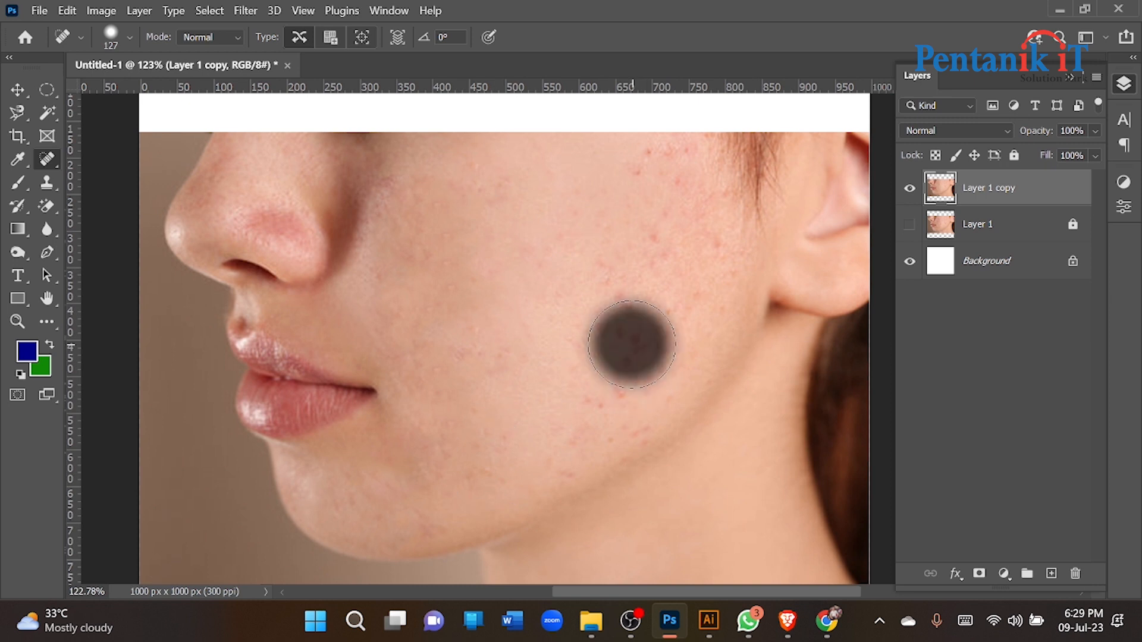
pyautogui.click(612, 300)
pyautogui.click(647, 343)
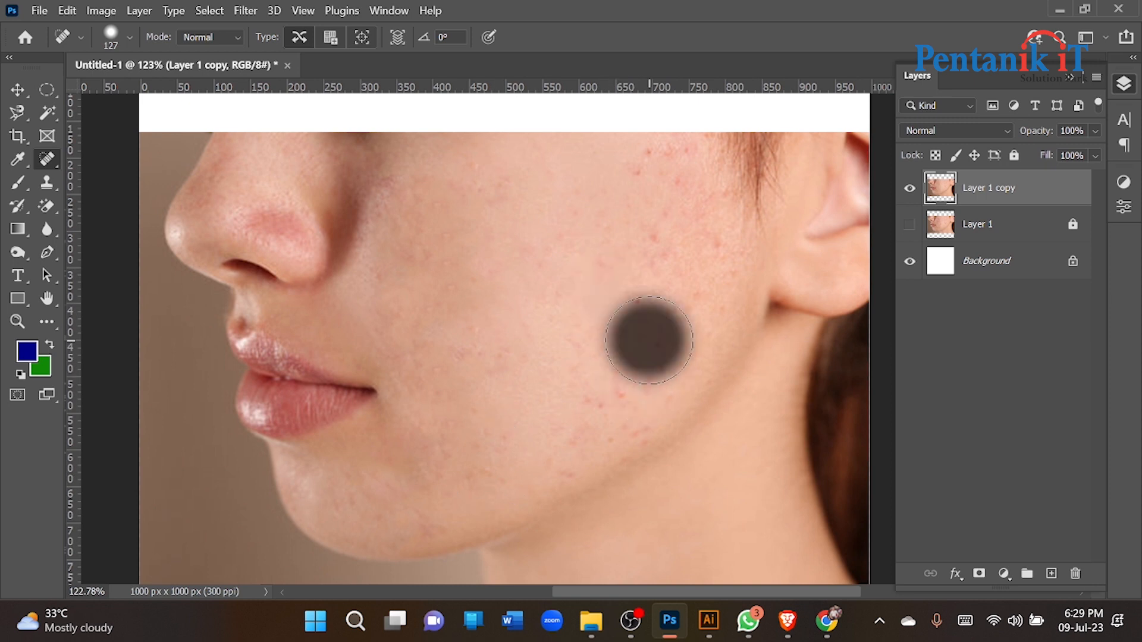
pyautogui.click(616, 404)
pyautogui.click(636, 312)
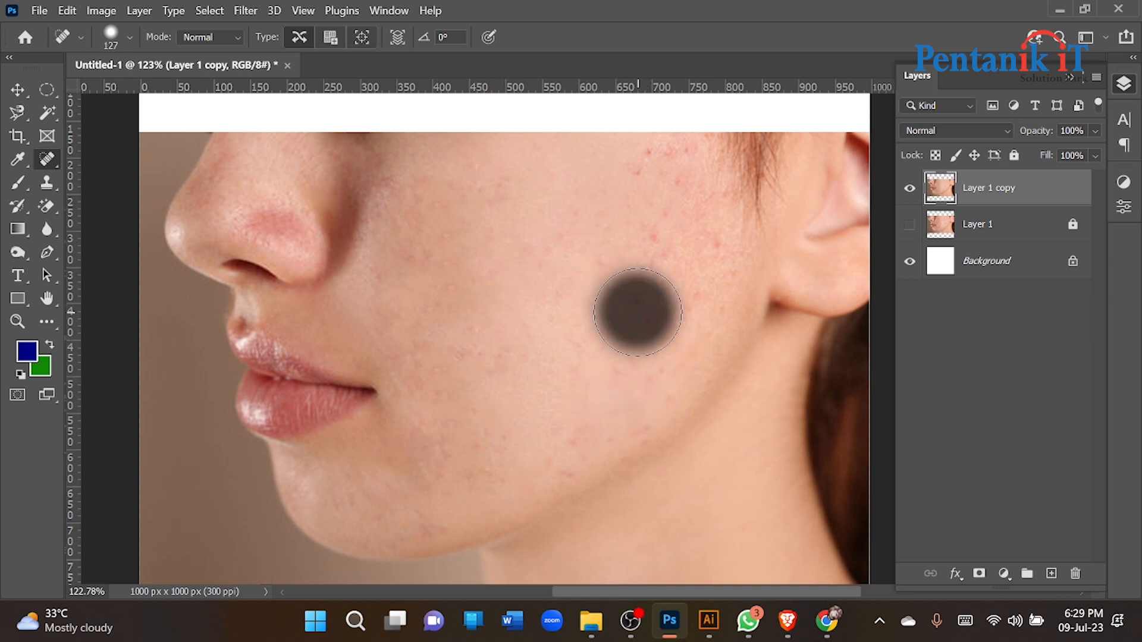
pyautogui.click(661, 281)
# Heal the blemishes on the upper outer cheek between the hairline and the earlobe with the 127 px Spot Healing Brush.
pyautogui.scroll(1, 679, 350)
pyautogui.click(655, 228)
pyautogui.scroll(2, 655, 357)
pyautogui.click(655, 257)
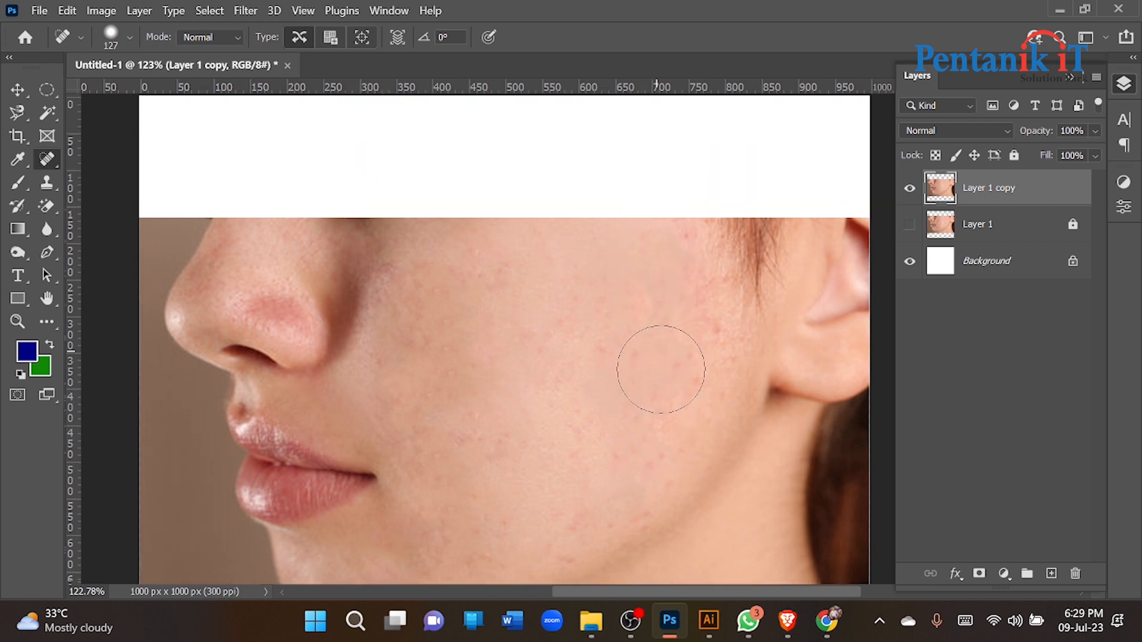
pyautogui.click(660, 257)
pyautogui.click(697, 342)
pyautogui.click(696, 290)
pyautogui.click(565, 300)
pyautogui.click(684, 388)
# Even out the leftover spots down the inner cheek and near the jawline with further 127 px Spot Healing Brush strokes.
pyautogui.click(482, 275)
pyautogui.scroll(-2, 485, 275)
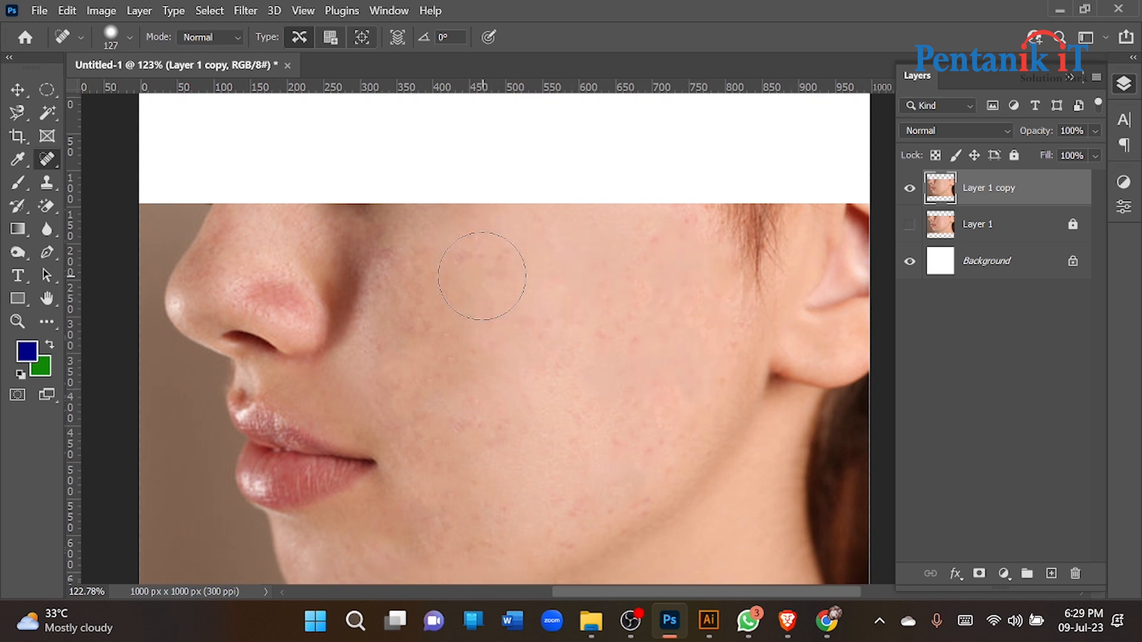
pyautogui.click(446, 245)
pyautogui.scroll(-1, 536, 345)
pyautogui.scroll(-1, 556, 373)
pyautogui.moveTo(432, 208); pyautogui.dragTo(440, 327)
pyautogui.moveTo(429, 369); pyautogui.dragTo(475, 411)
pyautogui.scroll(-2, 535, 428)
pyautogui.click(596, 360)
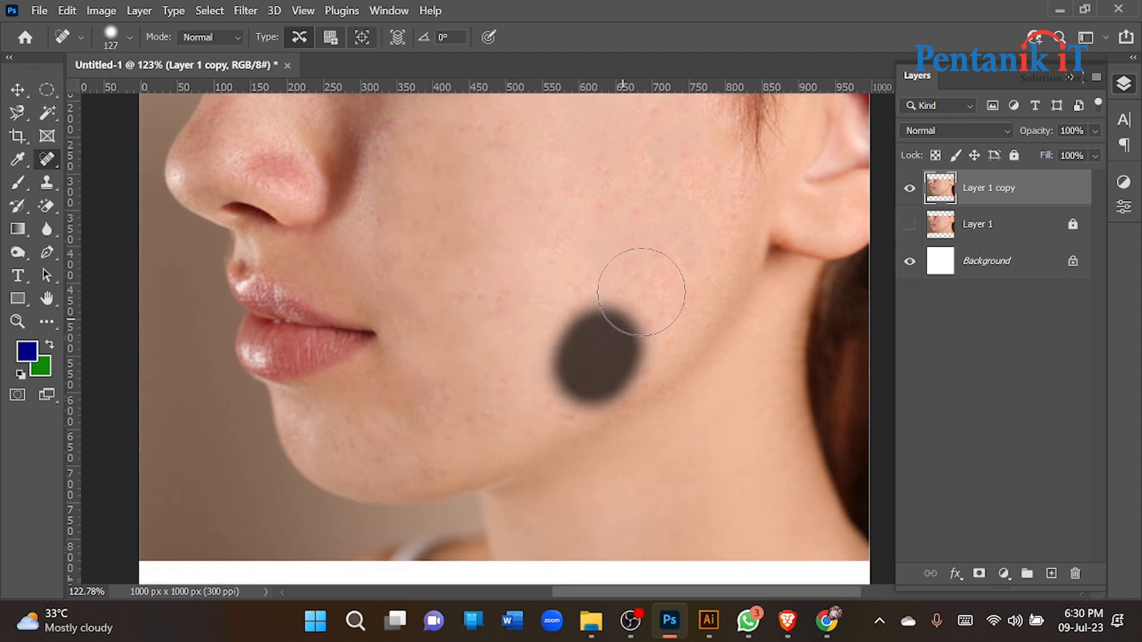
# Toggle the visibility of Layer 1 copy repeatedly to check the retouching on the whole face.
pyautogui.scroll(-2, 556, 349)
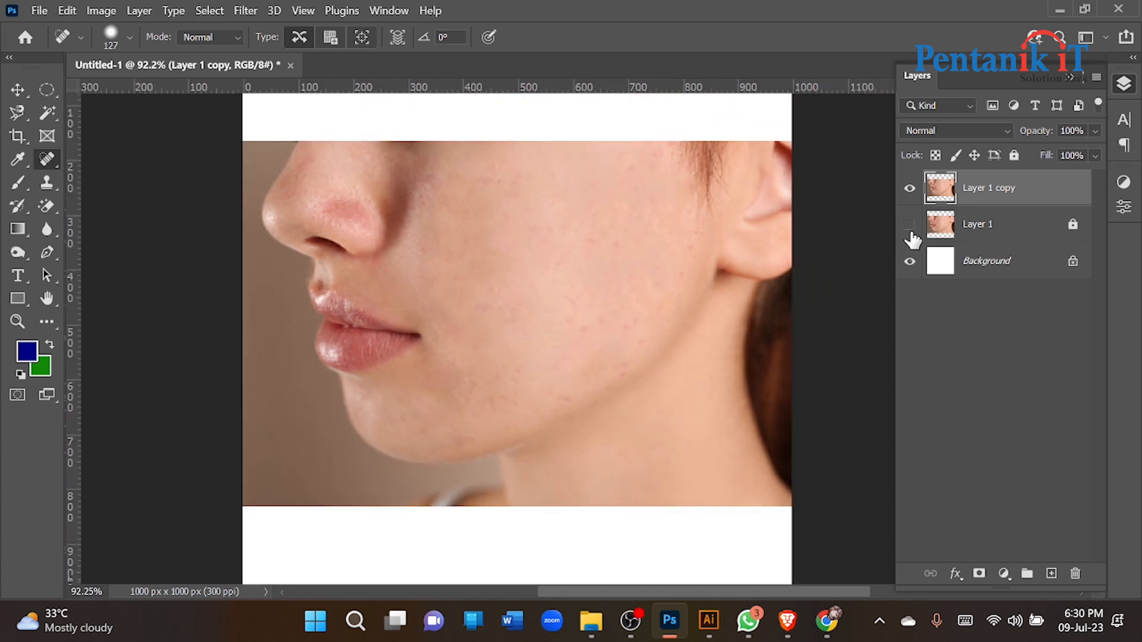
pyautogui.click(910, 189)
pyautogui.click(911, 189)
pyautogui.click(911, 189)
pyautogui.click(910, 190)
pyautogui.click(911, 189)
pyautogui.click(910, 189)
pyautogui.click(910, 189)
pyautogui.click(911, 189)
pyautogui.click(910, 189)
pyautogui.click(911, 190)
# Switch to the Healing Brush, enlarge it to 94 px, and sample clean skin on the upper cheek as the source.
pyautogui.scroll(3, 576, 255)
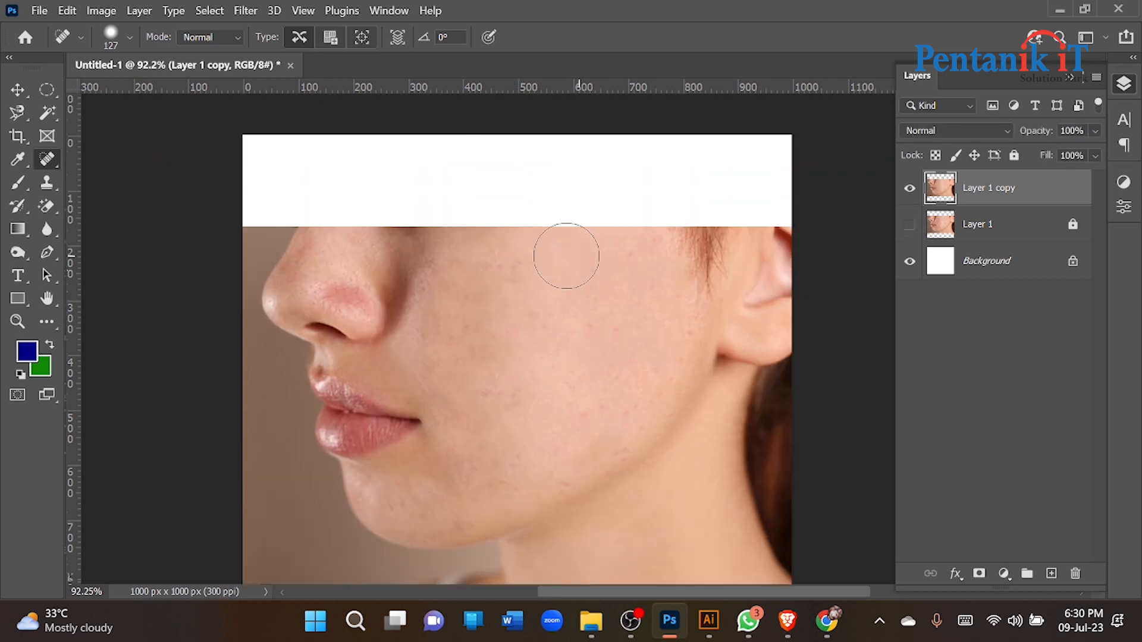
pyautogui.rightClick(47, 159)
pyautogui.click(151, 176)
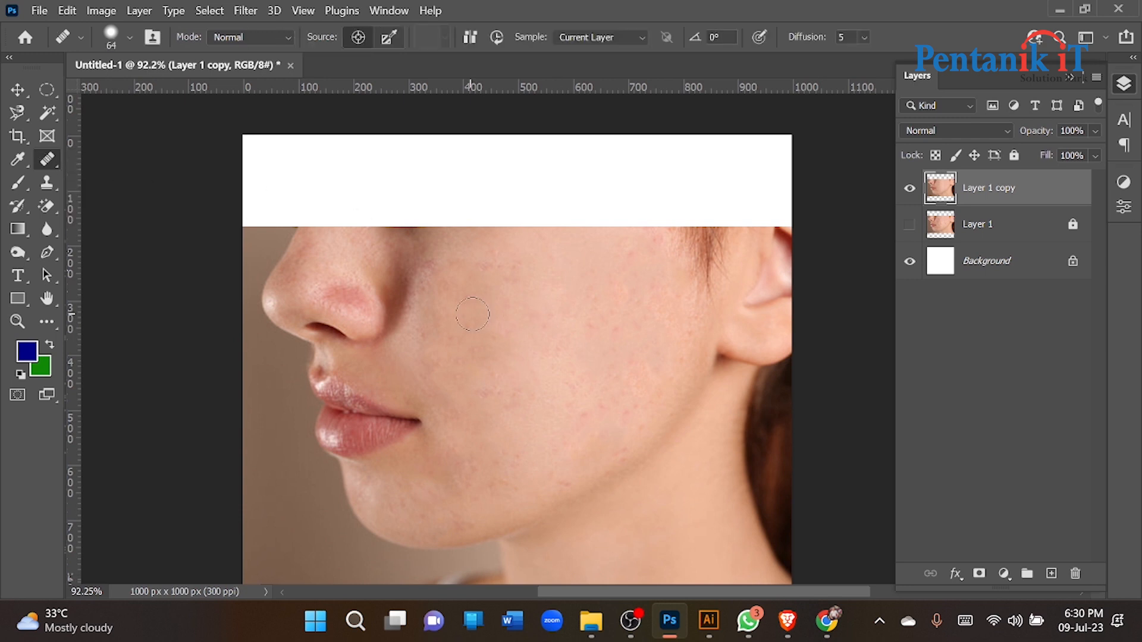
pyautogui.scroll(2, 482, 313)
pyautogui.keyDown('alt'); pyautogui.rightClick(459, 309); pyautogui.keyUp('alt')
pyautogui.scroll(2, 459, 321)
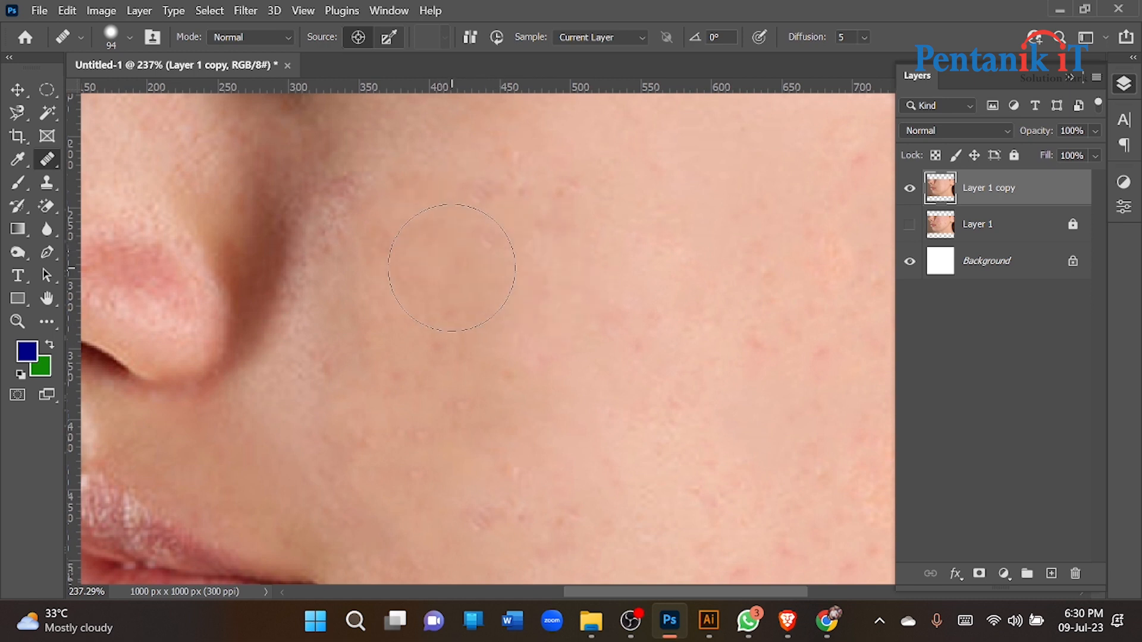
pyautogui.scroll(-4, 452, 268)
pyautogui.scroll(4, 619, 199)
pyautogui.keyDown('alt'); pyautogui.click(622, 239); pyautogui.keyUp('alt')
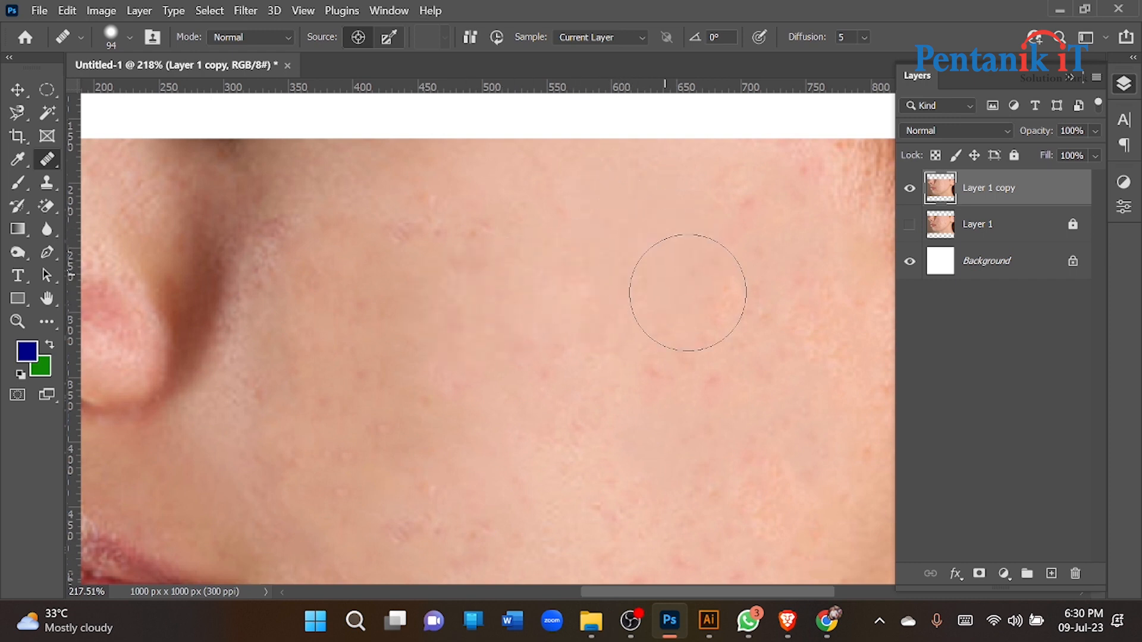
# Enlarge the Healing Brush to 130 px and paint sampled skin over the remaining blemishes on the cheek.
pyautogui.scroll(-3, 523, 280)
pyautogui.moveTo(631, 314)
pyautogui.mouseDown()
pyautogui.moveTo(630, 242)
pyautogui.moveTo(654, 245)
pyautogui.moveTo(655, 230)
pyautogui.moveTo(646, 252)
pyautogui.mouseUp()
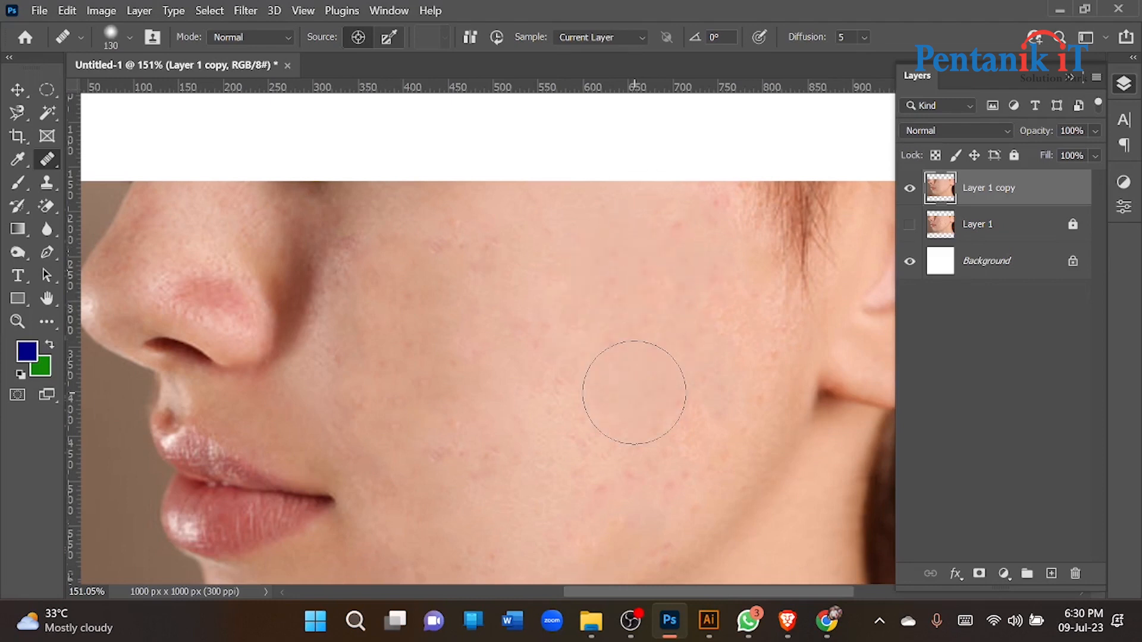
pyautogui.scroll(-2, 628, 321)
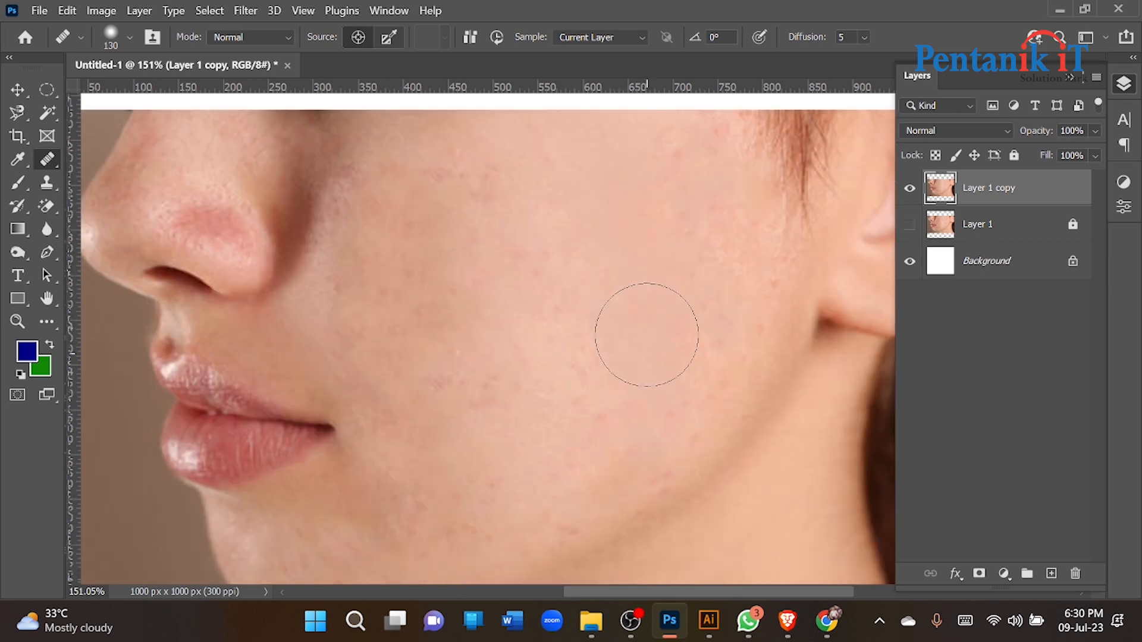
pyautogui.scroll(-1, 645, 334)
pyautogui.scroll(-3, 635, 363)
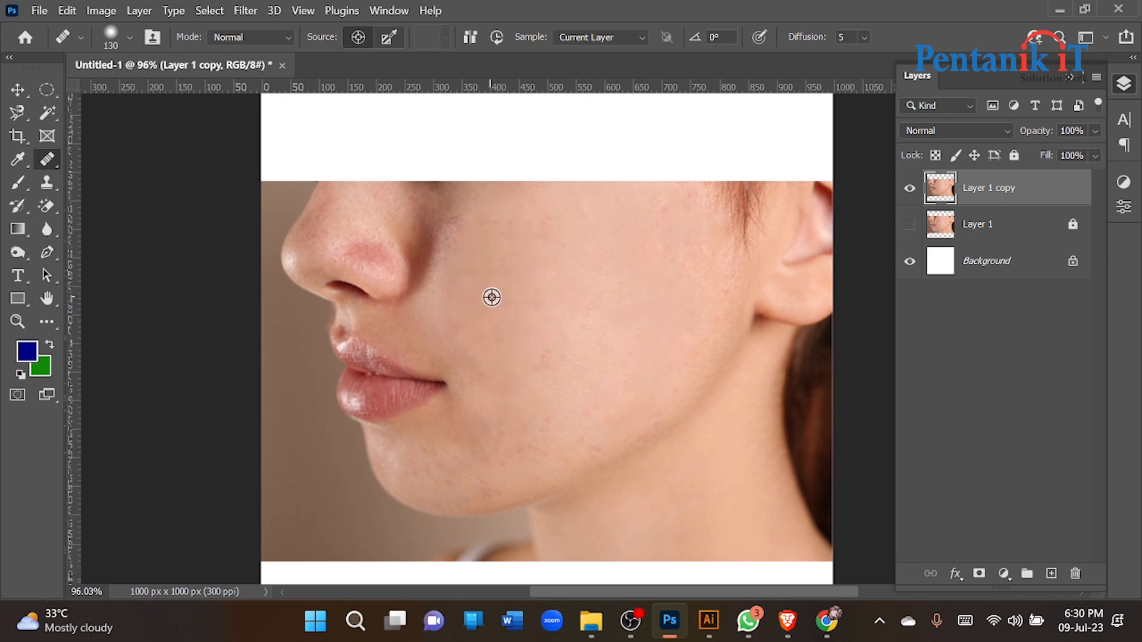
pyautogui.scroll(-3, 508, 413)
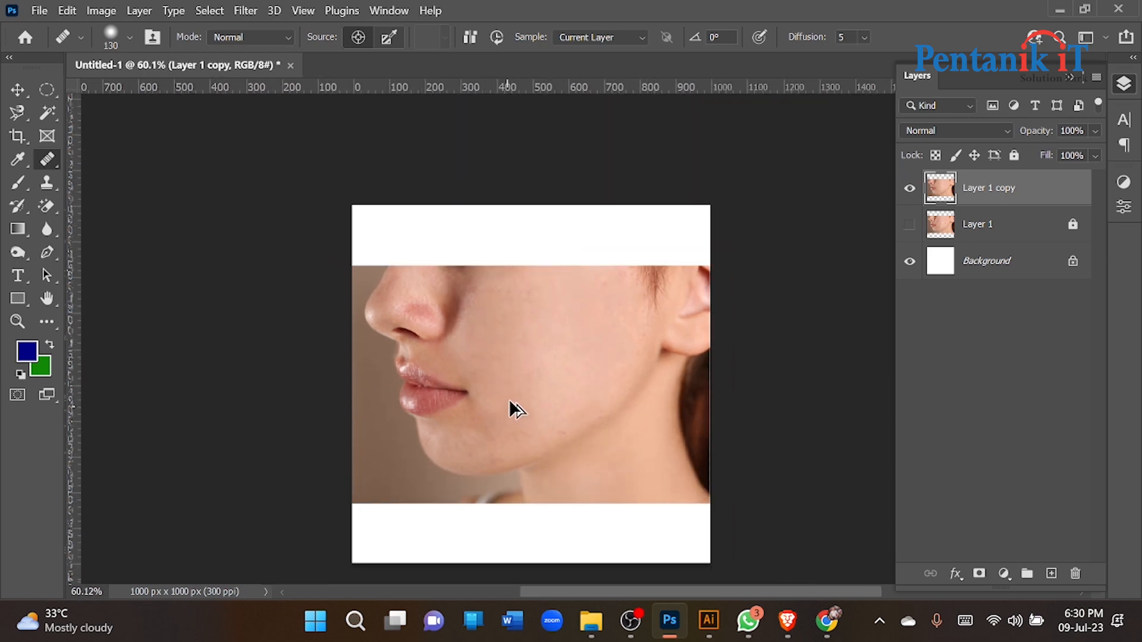
# Sample clean skin on the cheek with the 130 px Healing Brush and paint it over the remaining spots on the mid and outer cheek.
pyautogui.scroll(2, 543, 369)
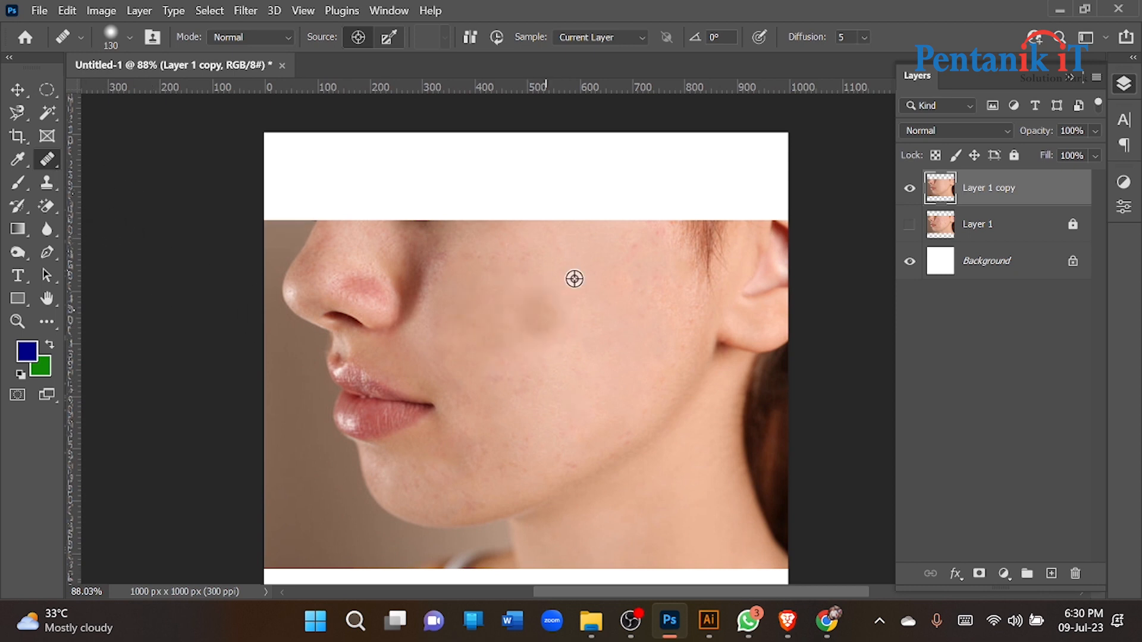
pyautogui.click(549, 306)
pyautogui.scroll(4, 565, 286)
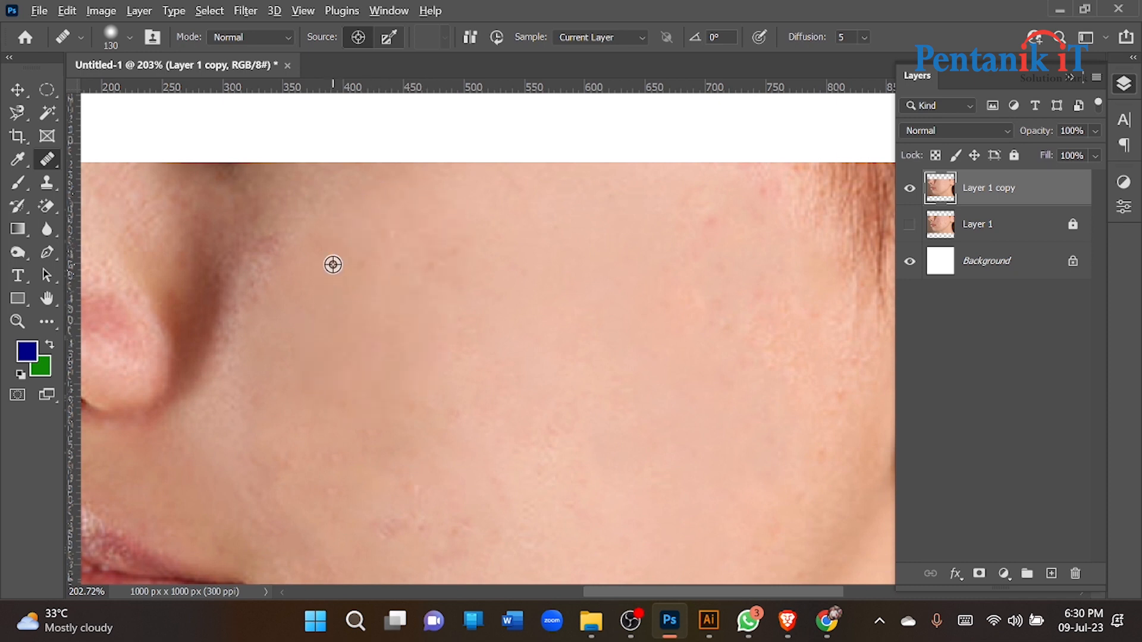
pyautogui.scroll(-3, 364, 263)
pyautogui.scroll(3, 589, 260)
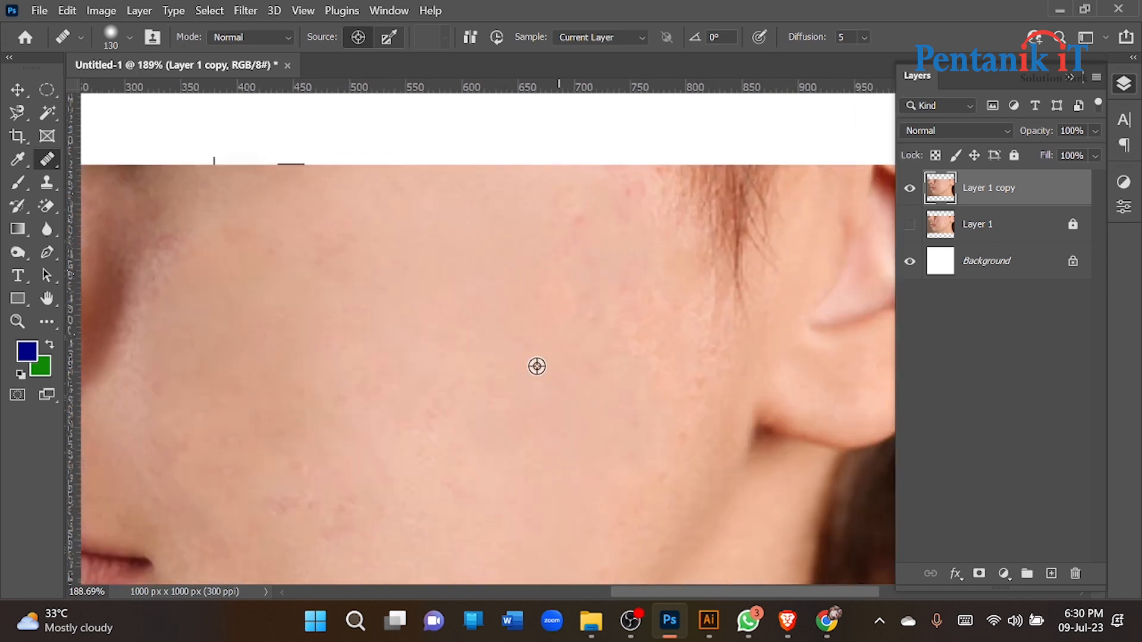
pyautogui.keyDown('alt'); pyautogui.click(572, 338); pyautogui.keyUp('alt')
pyautogui.moveTo(573, 280); pyautogui.dragTo(573, 273)
pyautogui.keyDown('alt'); pyautogui.click(613, 394); pyautogui.keyUp('alt')
pyautogui.moveTo(641, 351); pyautogui.dragTo(639, 355)
pyautogui.scroll(-2, 612, 398)
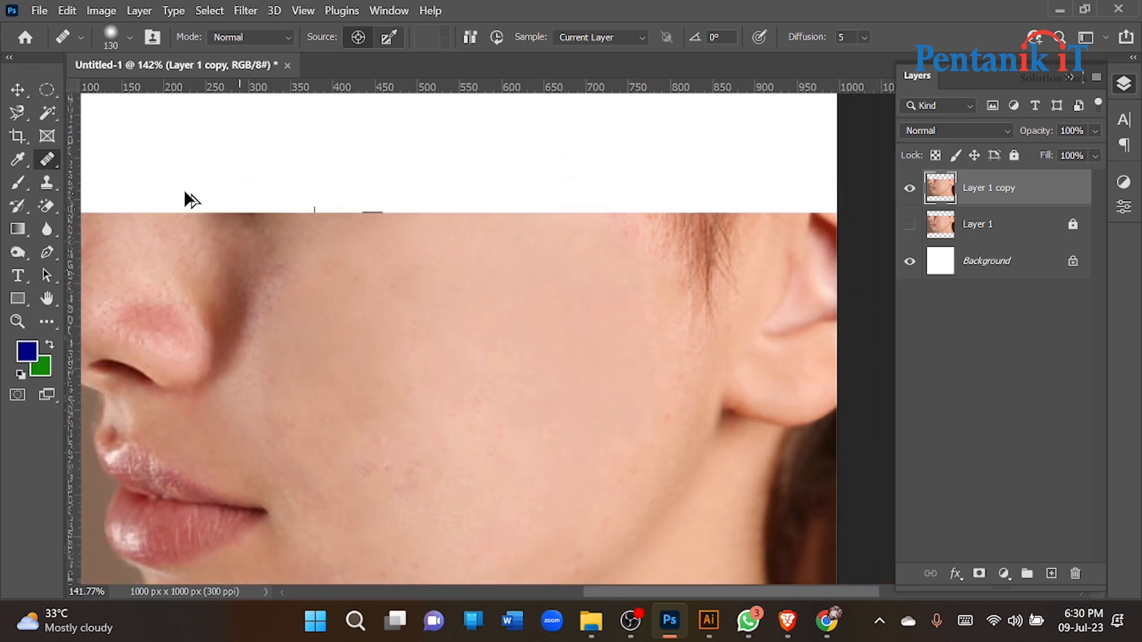
# Reselect the Healing Brush and reduce its size to 66 px.
pyautogui.rightClick(52, 162)
pyautogui.click(122, 174)
pyautogui.scroll(-2, 470, 304)
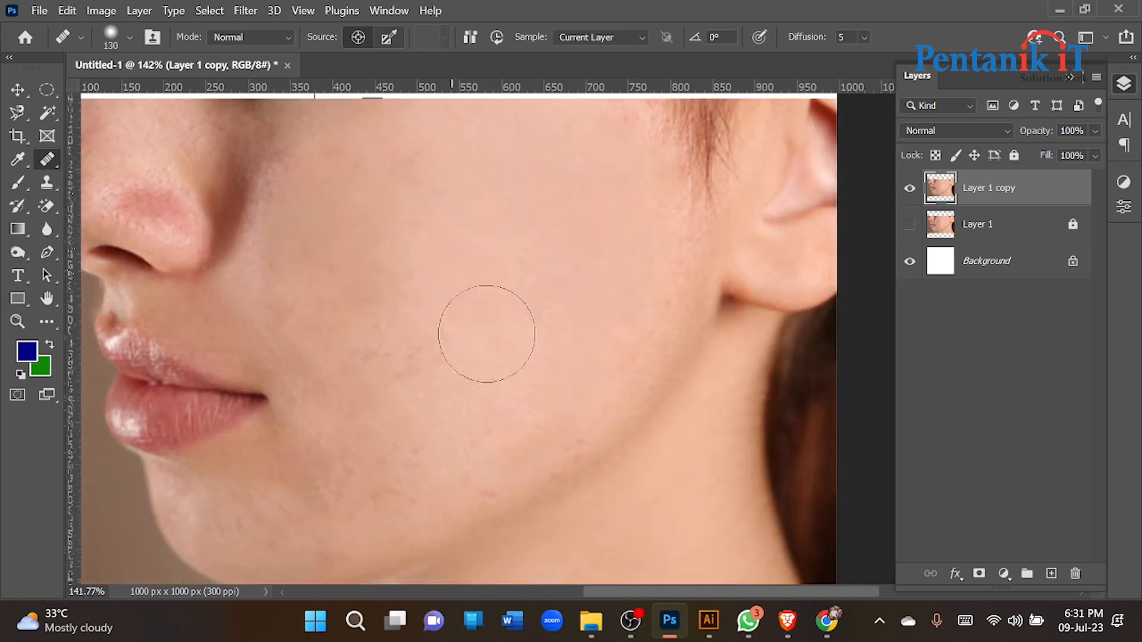
pyautogui.scroll(-2, 441, 372)
pyautogui.scroll(3, 439, 339)
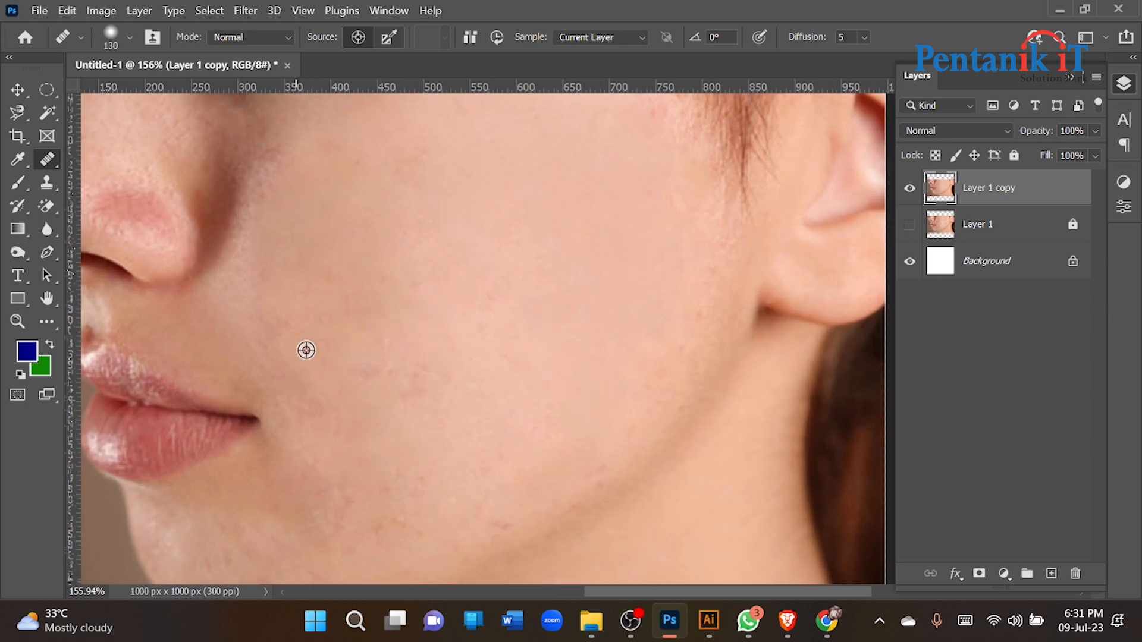
pyautogui.scroll(-5, 433, 376)
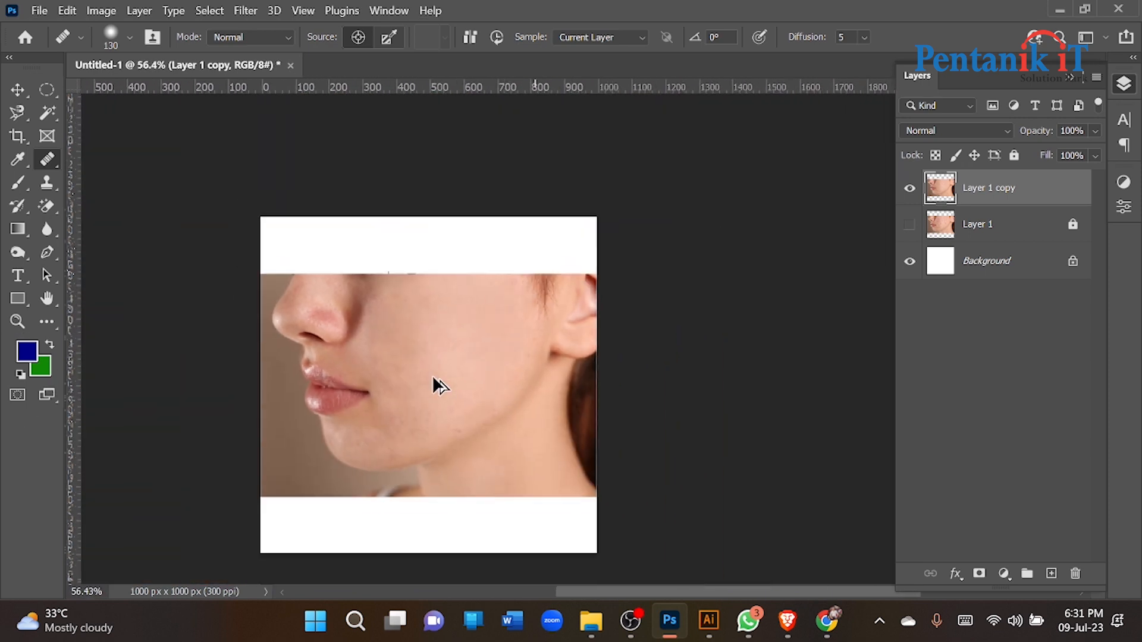
pyautogui.scroll(2, 433, 376)
pyautogui.scroll(5, 250, 248)
pyautogui.moveTo(252, 250); pyautogui.dragTo(189, 250)
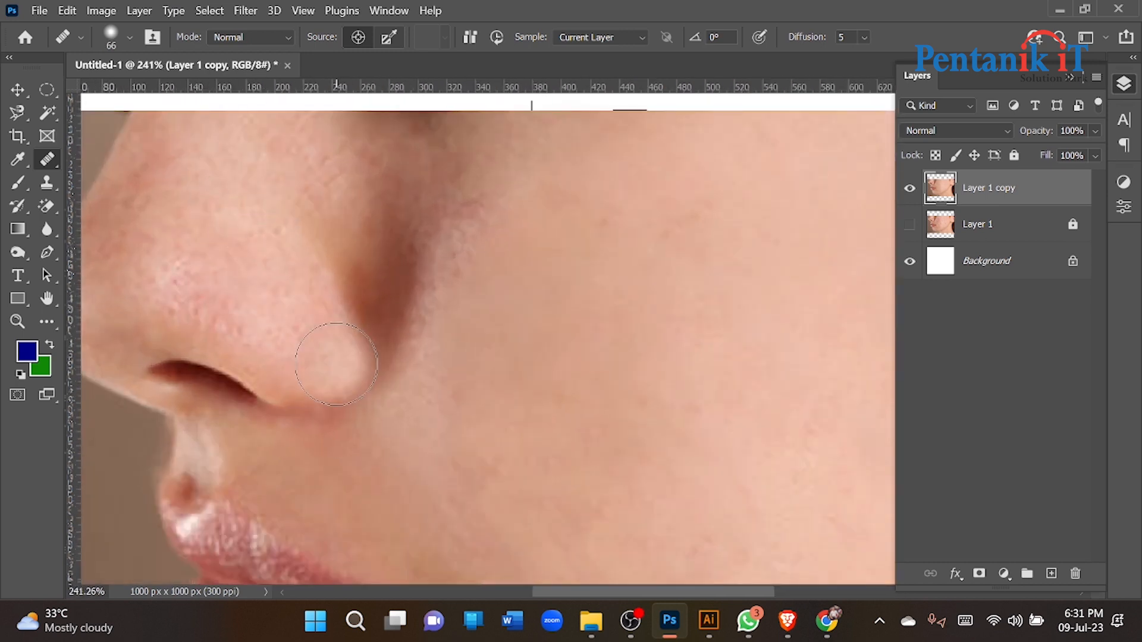
# Switch the lasso group to the standard Lasso tool and make the Patch tool the active retouching tool.
pyautogui.scroll(-1, 506, 284)
pyautogui.scroll(-6, 373, 275)
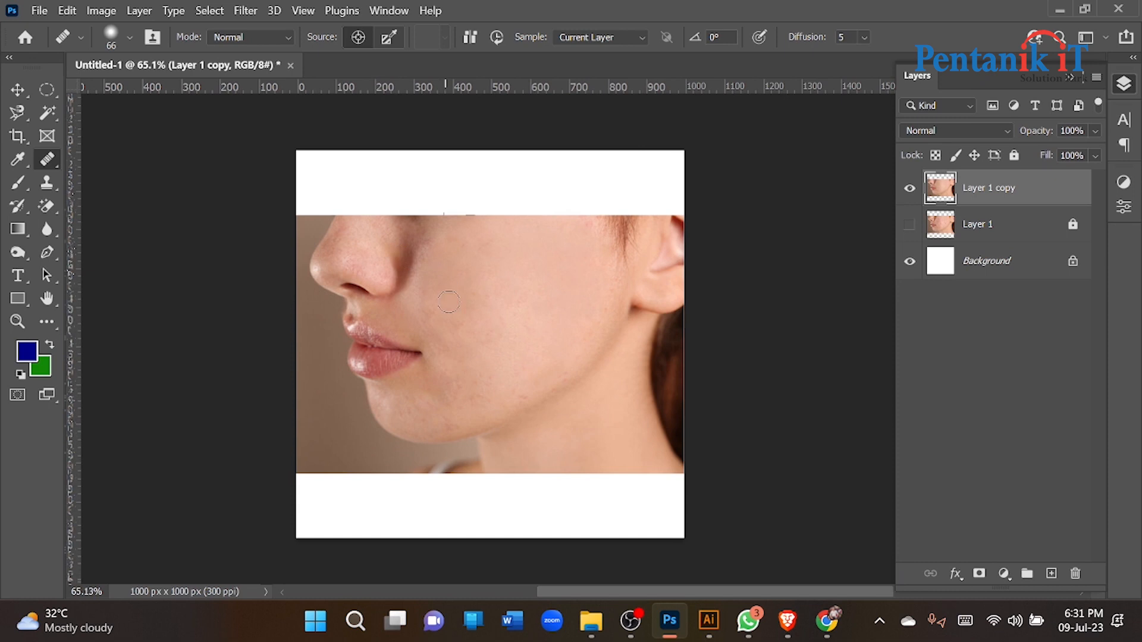
pyautogui.scroll(4, 384, 306)
pyautogui.scroll(-3, 387, 307)
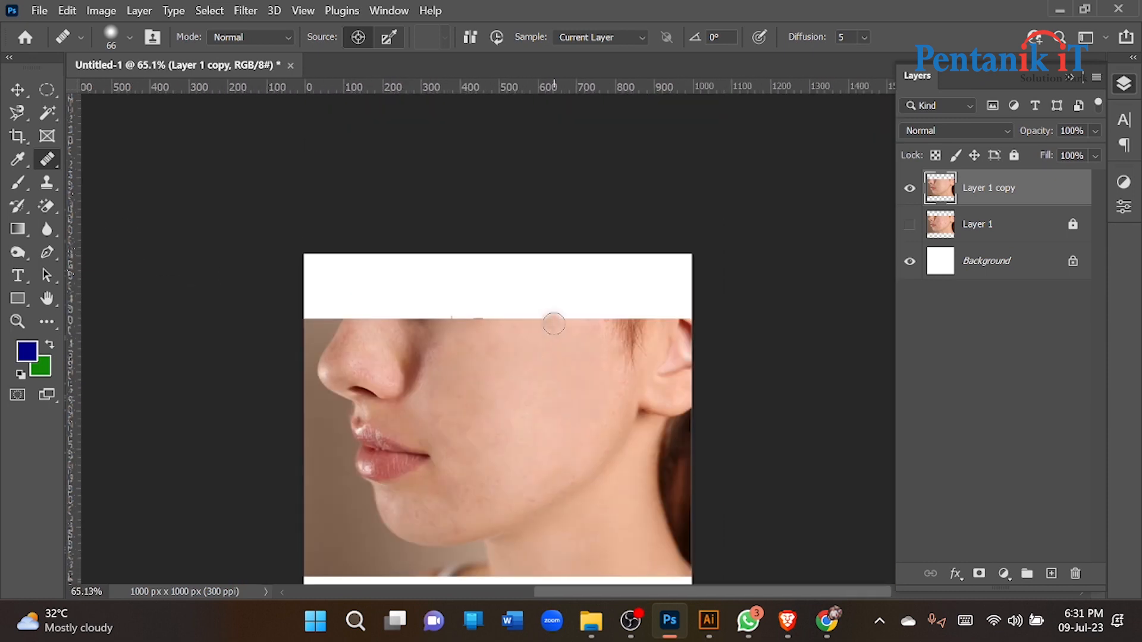
pyautogui.scroll(2, 587, 354)
pyautogui.rightClick(47, 159)
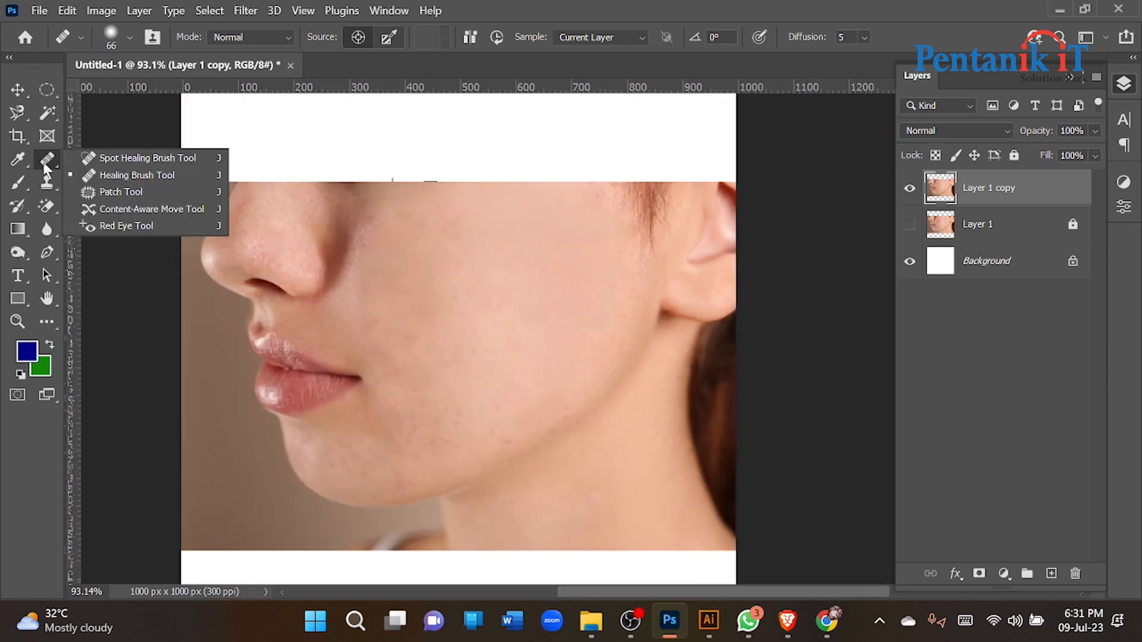
pyautogui.click(123, 189)
pyautogui.scroll(1, 487, 271)
pyautogui.scroll(3, 486, 280)
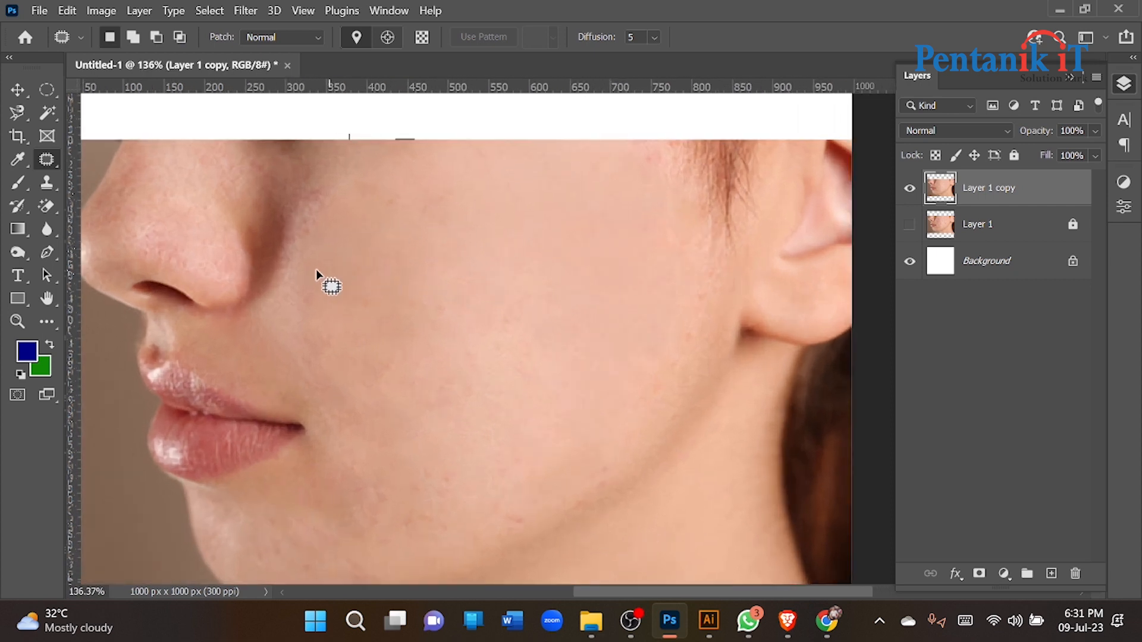
pyautogui.rightClick(18, 113)
pyautogui.click(90, 113)
pyautogui.click(46, 159)
pyautogui.moveTo(339, 298)
pyautogui.mouseDown()
pyautogui.moveTo(332, 262)
pyautogui.moveTo(360, 215)
pyautogui.moveTo(418, 253)
pyautogui.mouseUp()
pyautogui.moveTo(330, 272); pyautogui.dragTo(332, 279)
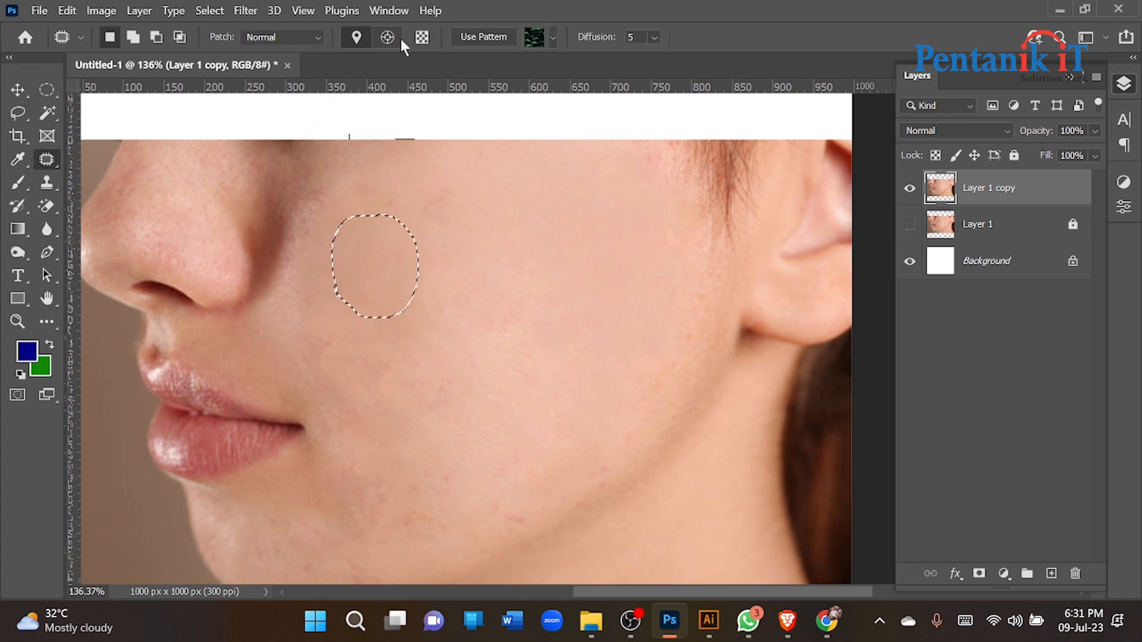
pyautogui.hotkey('ctrl', 'd')
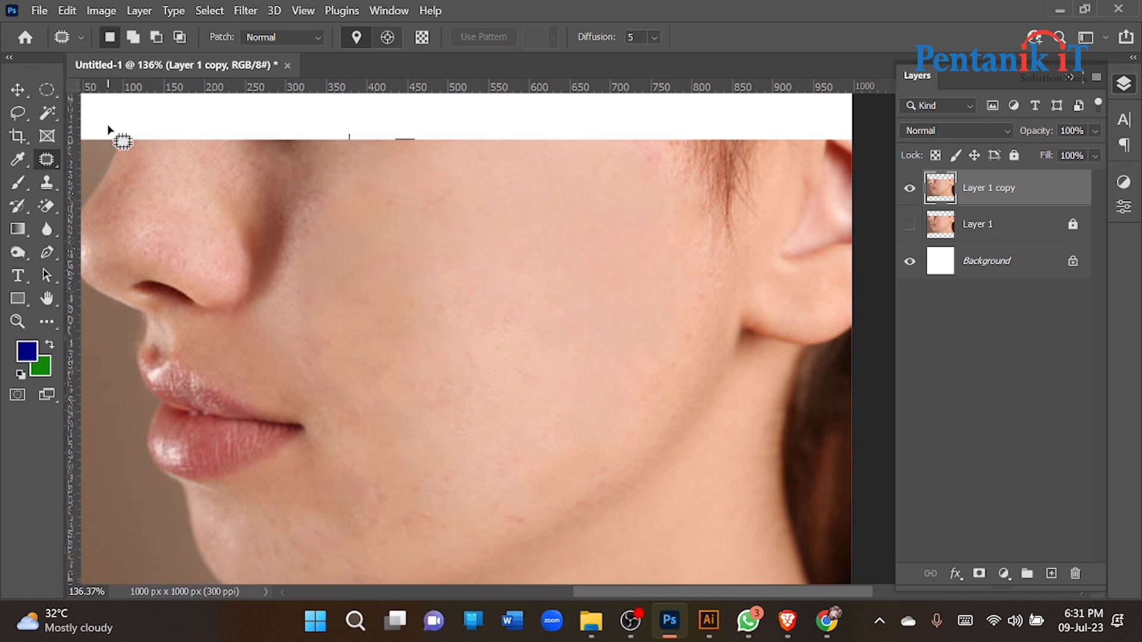
pyautogui.rightClick(49, 158)
pyautogui.click(137, 158)
pyautogui.rightClick(46, 160)
pyautogui.click(121, 192)
# Try outlining patch areas on the inner and outer cheek with the Patch tool in Source and Destination modes.
pyautogui.moveTo(338, 301); pyautogui.dragTo(341, 308)
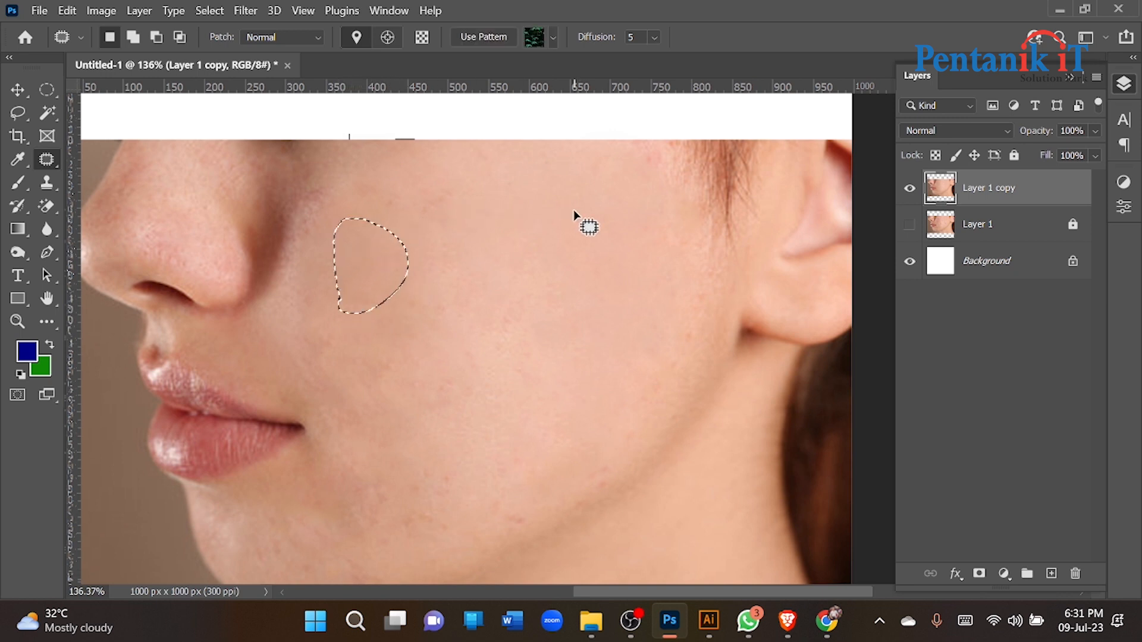
pyautogui.moveTo(597, 335)
pyautogui.mouseDown()
pyautogui.moveTo(597, 279)
pyautogui.moveTo(580, 322)
pyautogui.mouseUp()
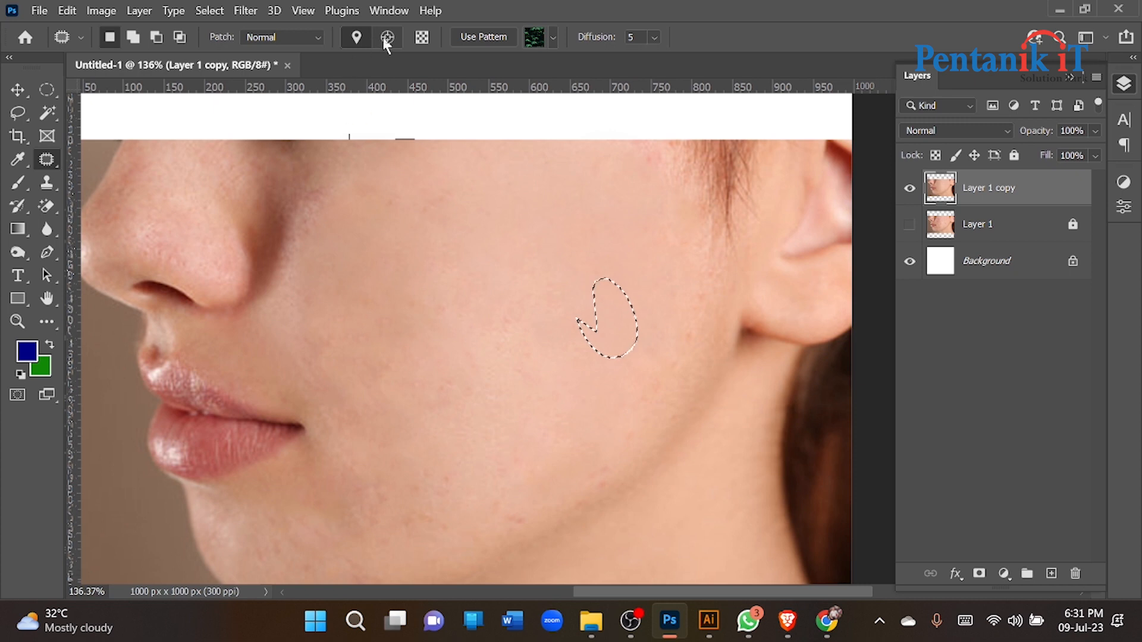
pyautogui.moveTo(464, 205)
pyautogui.mouseDown()
pyautogui.moveTo(437, 216)
pyautogui.moveTo(455, 202)
pyautogui.mouseUp()
pyautogui.moveTo(526, 254); pyautogui.dragTo(604, 324)
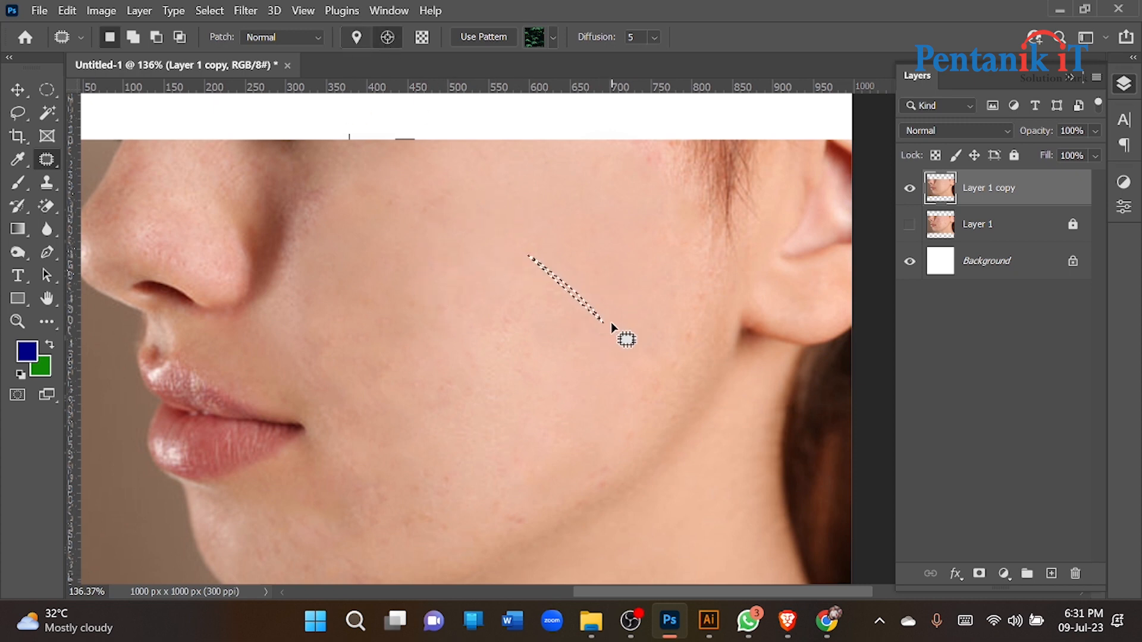
pyautogui.moveTo(448, 353); pyautogui.dragTo(424, 228)
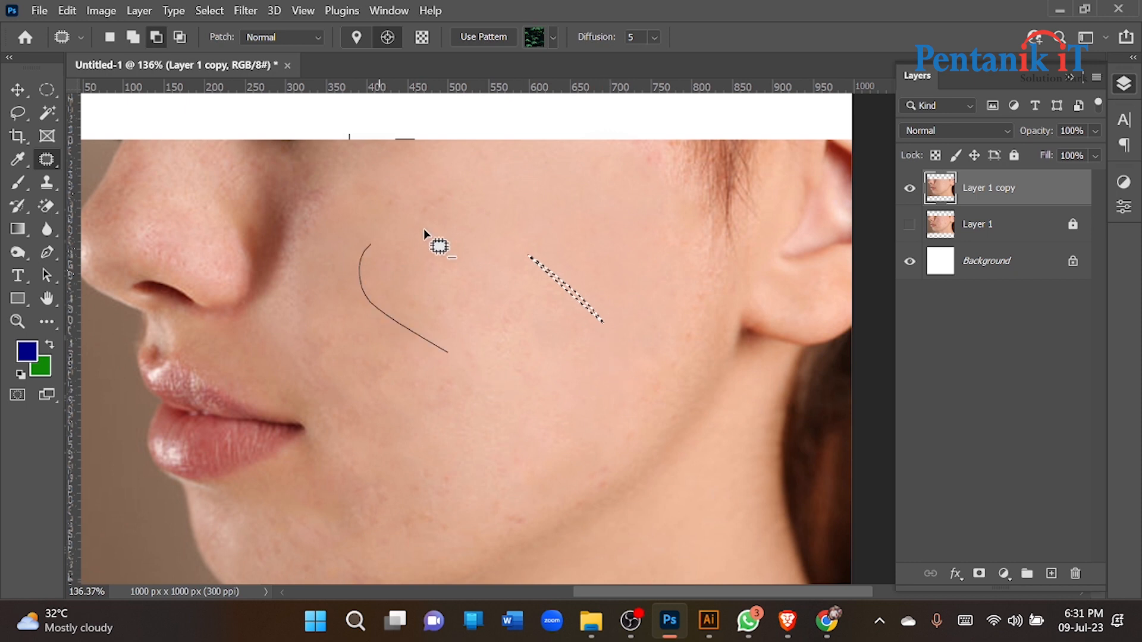
pyautogui.moveTo(435, 344); pyautogui.dragTo(435, 344)
pyautogui.moveTo(375, 319)
pyautogui.mouseDown()
pyautogui.moveTo(445, 305)
pyautogui.moveTo(373, 306)
pyautogui.mouseUp()
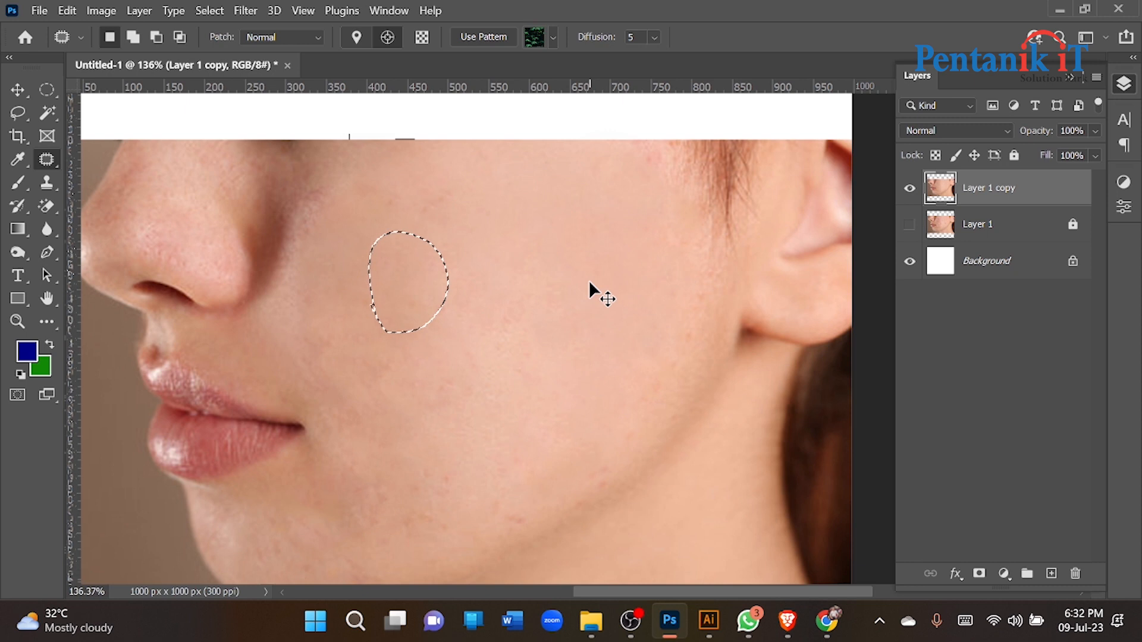
pyautogui.press('alt')
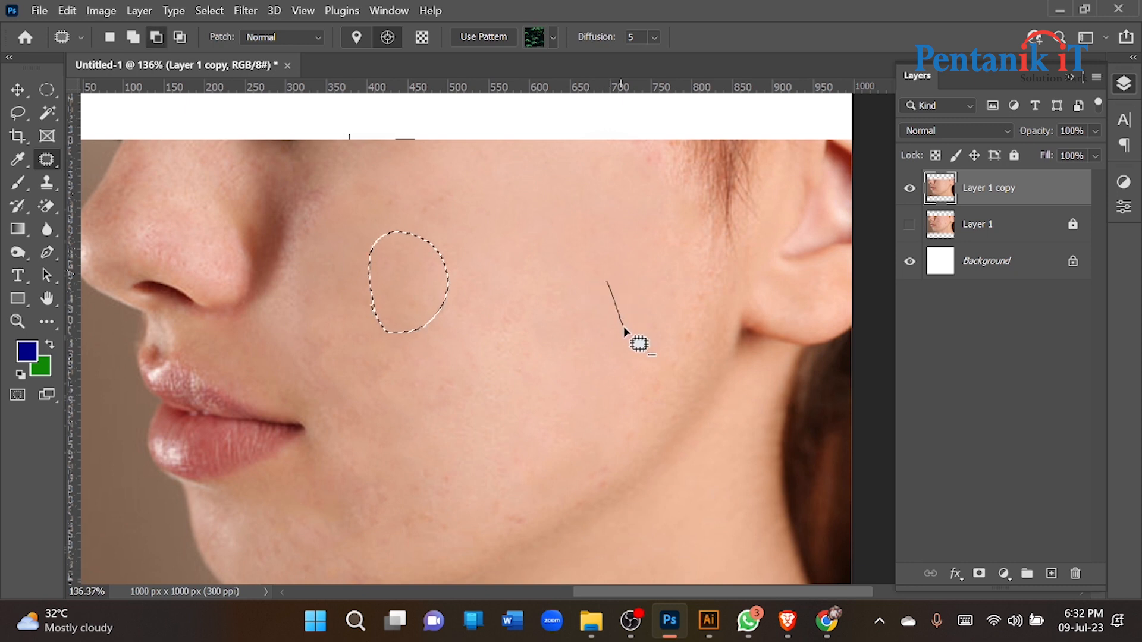
pyautogui.moveTo(624, 327); pyautogui.dragTo(624, 327)
pyautogui.click(586, 325)
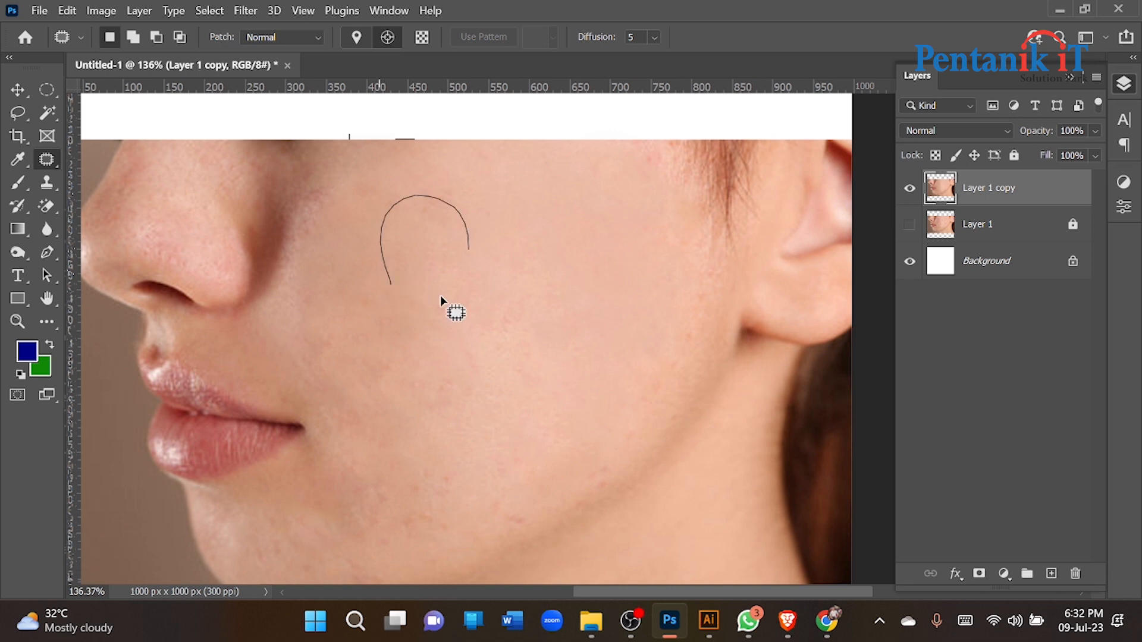
# Set the Patch tool to Source, outline the uneven skin beside the nose, and patch it with clear skin from the outer cheek.
pyautogui.moveTo(440, 296); pyautogui.dragTo(375, 247)
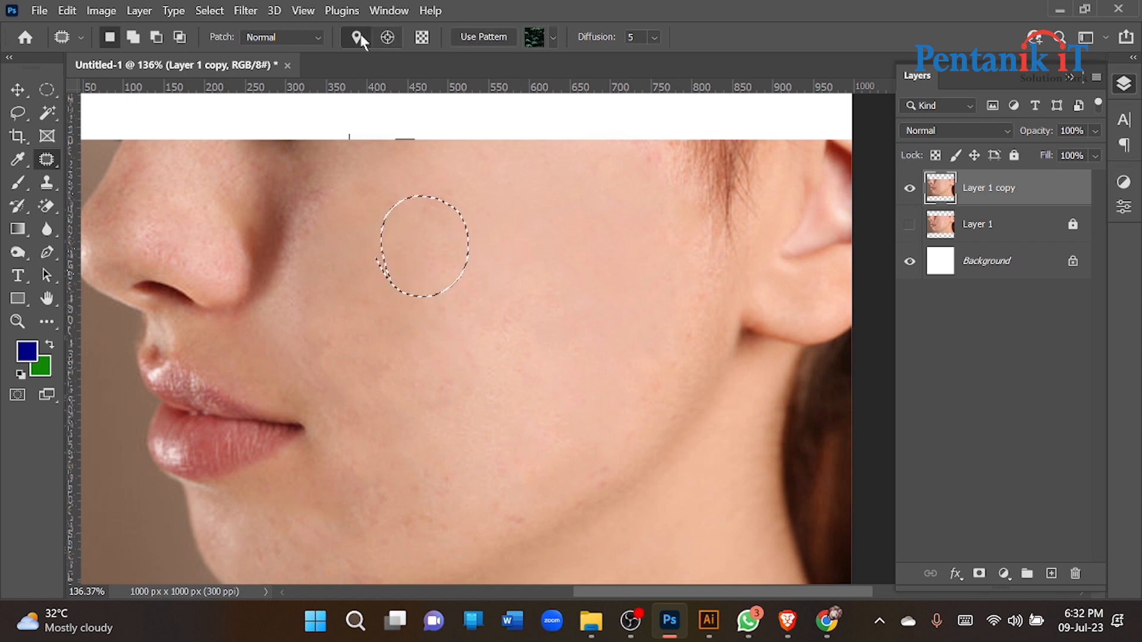
pyautogui.click(566, 280)
pyautogui.moveTo(415, 233); pyautogui.dragTo(354, 227)
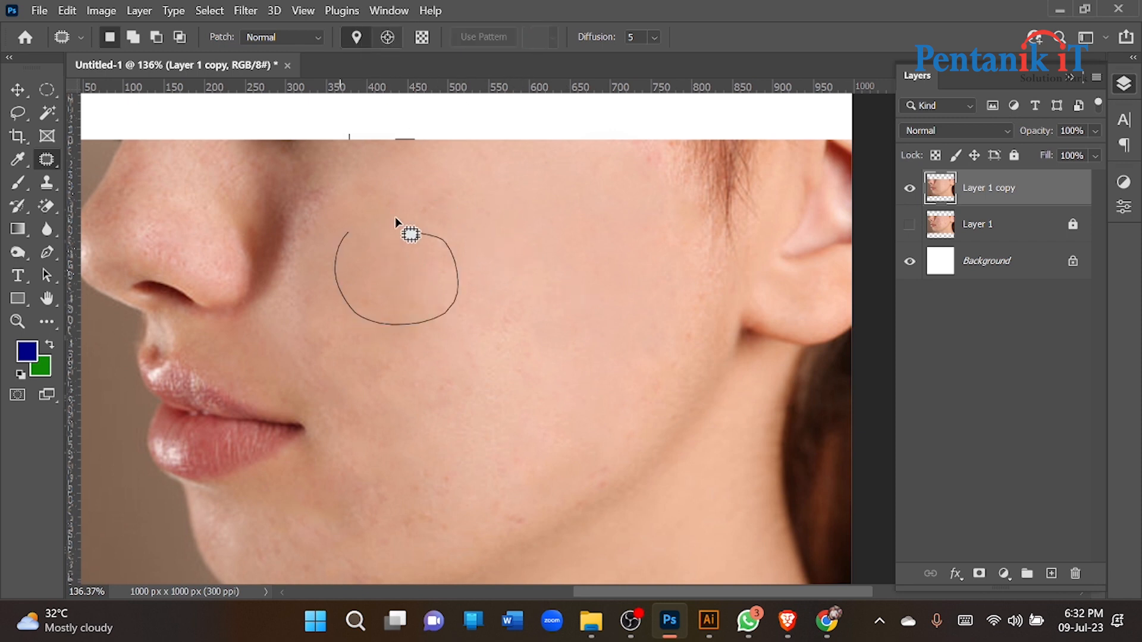
pyautogui.moveTo(434, 247); pyautogui.dragTo(448, 304)
pyautogui.click(516, 297)
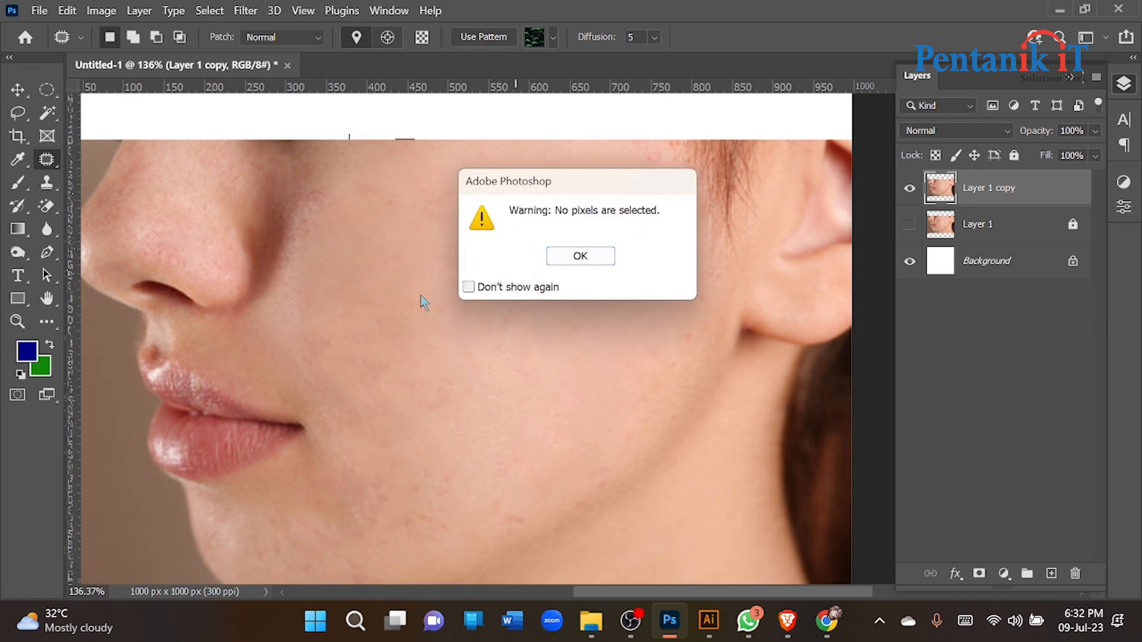
pyautogui.click(574, 262)
pyautogui.moveTo(374, 282)
pyautogui.mouseDown()
pyautogui.moveTo(510, 295)
pyautogui.moveTo(571, 285)
pyautogui.moveTo(595, 300)
pyautogui.mouseUp()
pyautogui.hotkey('ctrl', 'd')
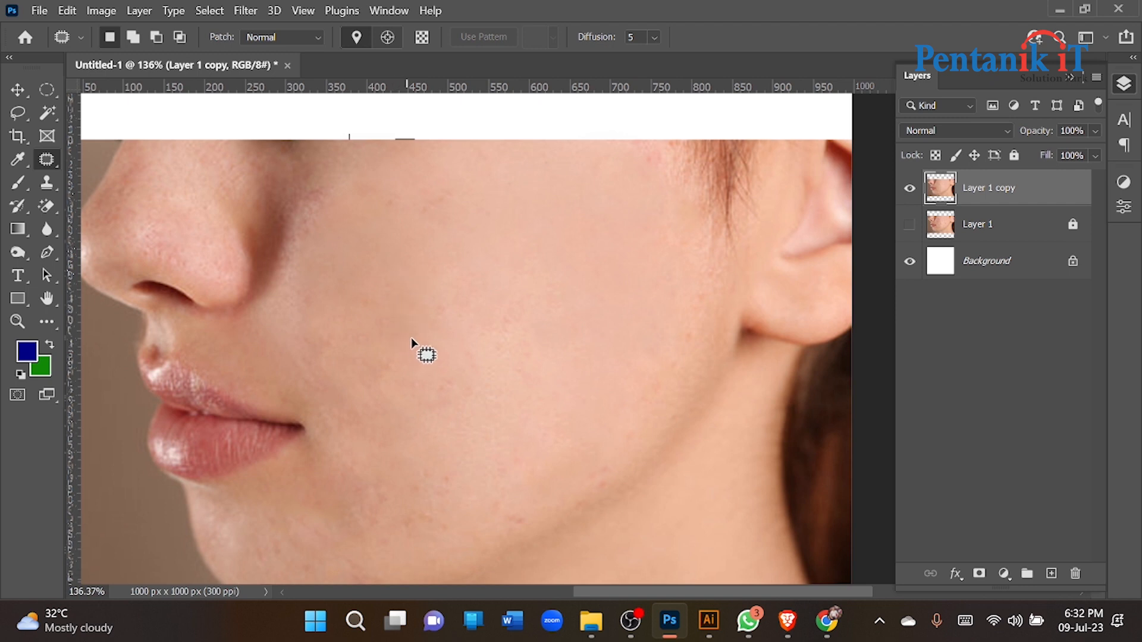
# Outline the discoloured skin on the inner cheek above the mouth corner, patch it with skin from higher on the cheek, and deselect.
pyautogui.moveTo(406, 327); pyautogui.dragTo(408, 329)
pyautogui.moveTo(419, 281); pyautogui.dragTo(349, 323)
pyautogui.moveTo(378, 371); pyautogui.dragTo(501, 260)
pyautogui.hotkey('ctrl', 'd')
# Set the Patch tool to Destination, outline an area of clear skin on the outer cheek, and clear the selection.
pyautogui.click(383, 43)
pyautogui.scroll(5, 559, 242)
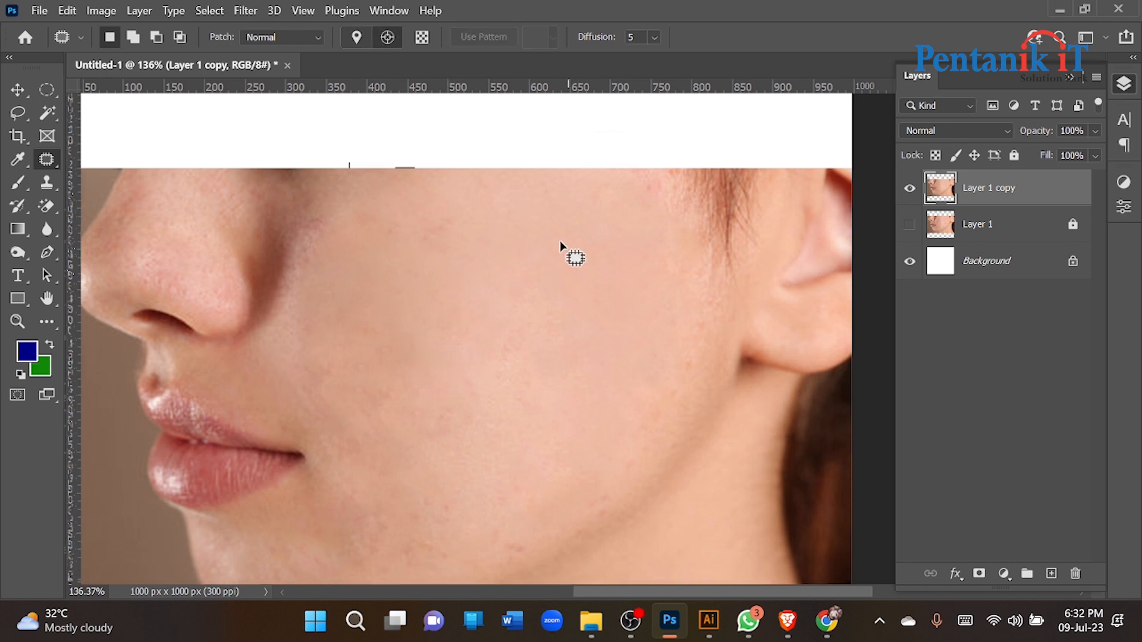
pyautogui.scroll(-4, 381, 53)
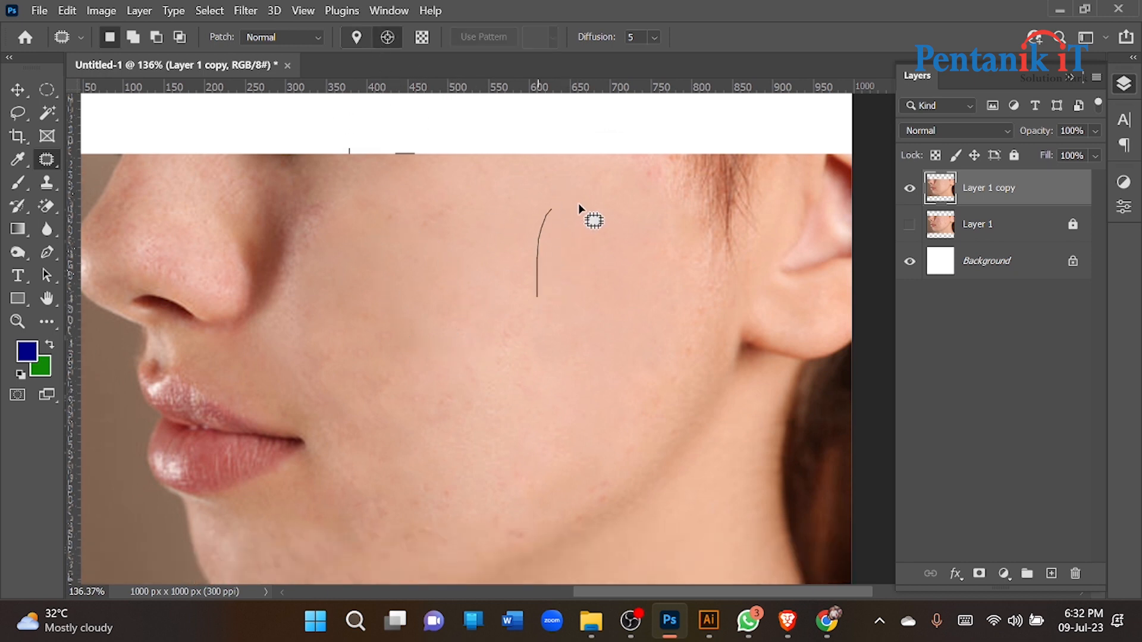
pyautogui.moveTo(537, 285)
pyautogui.mouseDown()
pyautogui.moveTo(555, 270)
pyautogui.moveTo(414, 267)
pyautogui.moveTo(416, 297)
pyautogui.moveTo(583, 265)
pyautogui.mouseUp()
pyautogui.hotkey('ctrl', 'd')
# Set the Patch tool to Source, patch an area of the outer cheek with skin from nearer the nose, and deselect.
pyautogui.scroll(2, 440, 279)
pyautogui.scroll(-3, 443, 204)
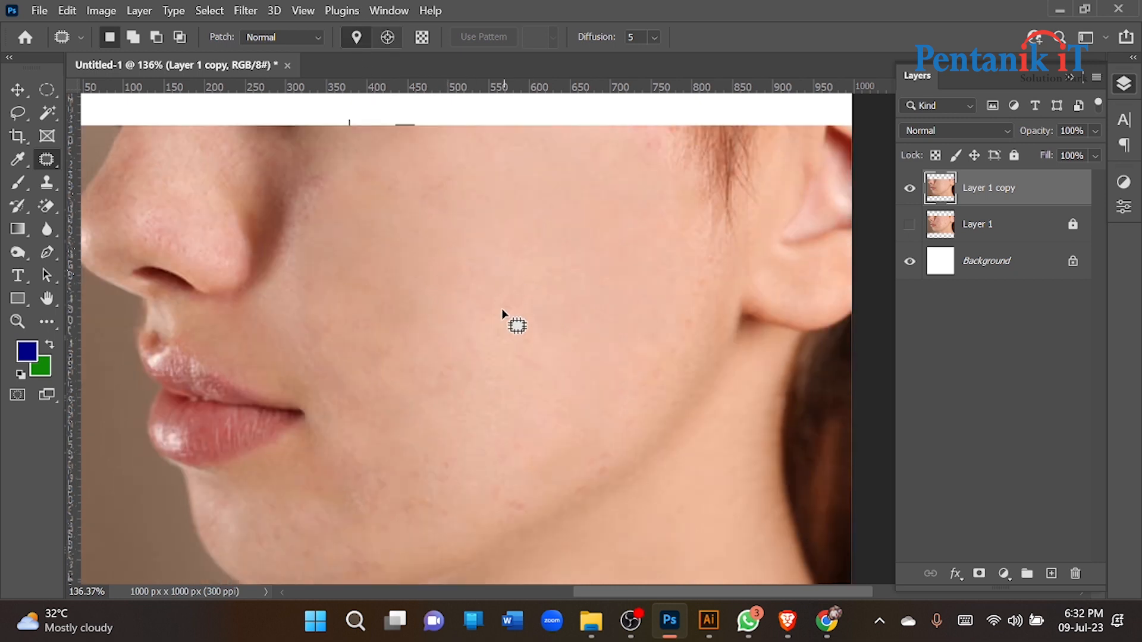
pyautogui.moveTo(542, 304)
pyautogui.mouseDown()
pyautogui.moveTo(556, 321)
pyautogui.moveTo(563, 288)
pyautogui.moveTo(419, 287)
pyautogui.moveTo(402, 262)
pyautogui.moveTo(417, 304)
pyautogui.mouseUp()
pyautogui.hotkey('ctrl', 'd')
# Set the Patch tool to Destination, outline clear outer-cheek skin, move it over the area beside the nose, and deselect.
pyautogui.click(387, 36)
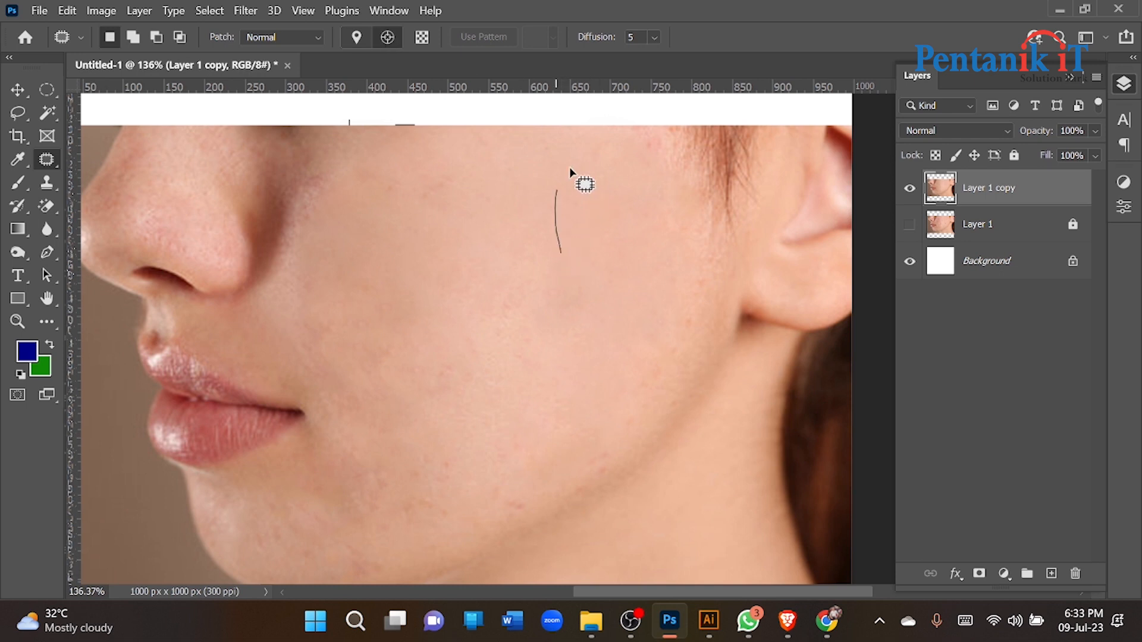
pyautogui.moveTo(594, 235); pyautogui.dragTo(378, 260)
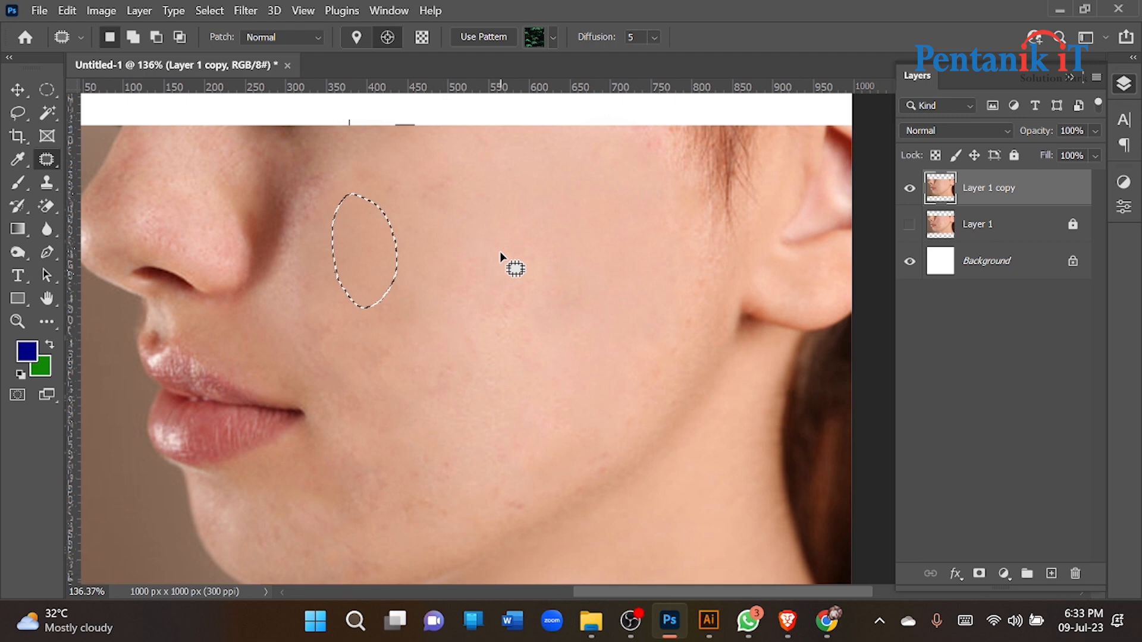
pyautogui.hotkey('ctrl', 'd')
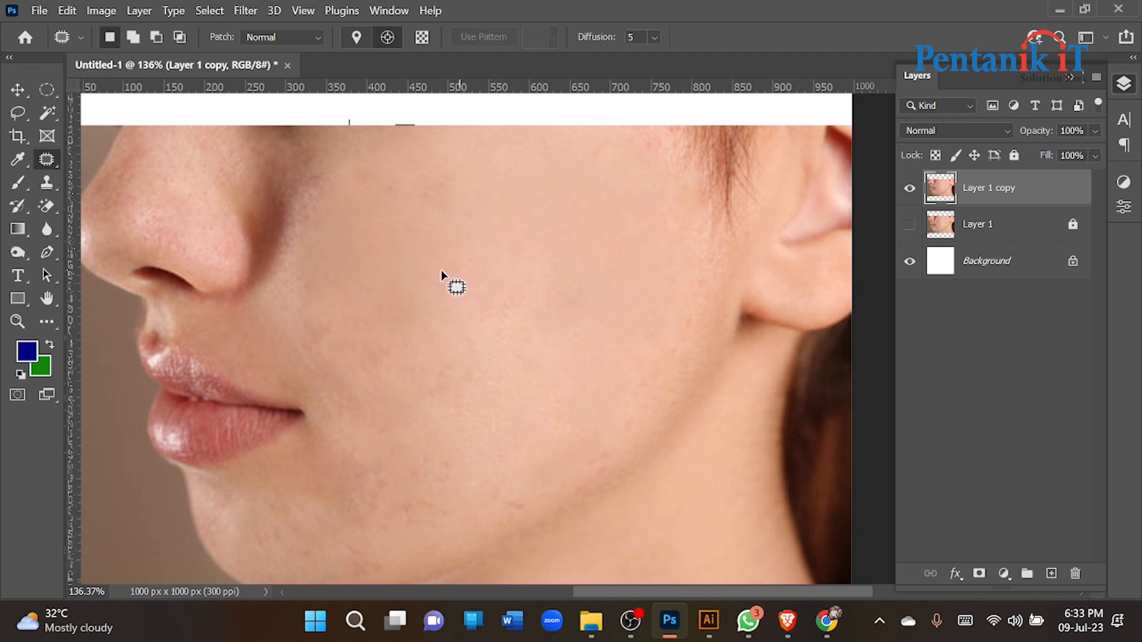
# Switch to the Spot Healing Brush and paint a 214 px stroke down the middle of the cheek.
pyautogui.rightClick(46, 160)
pyautogui.click(147, 191)
pyautogui.scroll(-5, 461, 307)
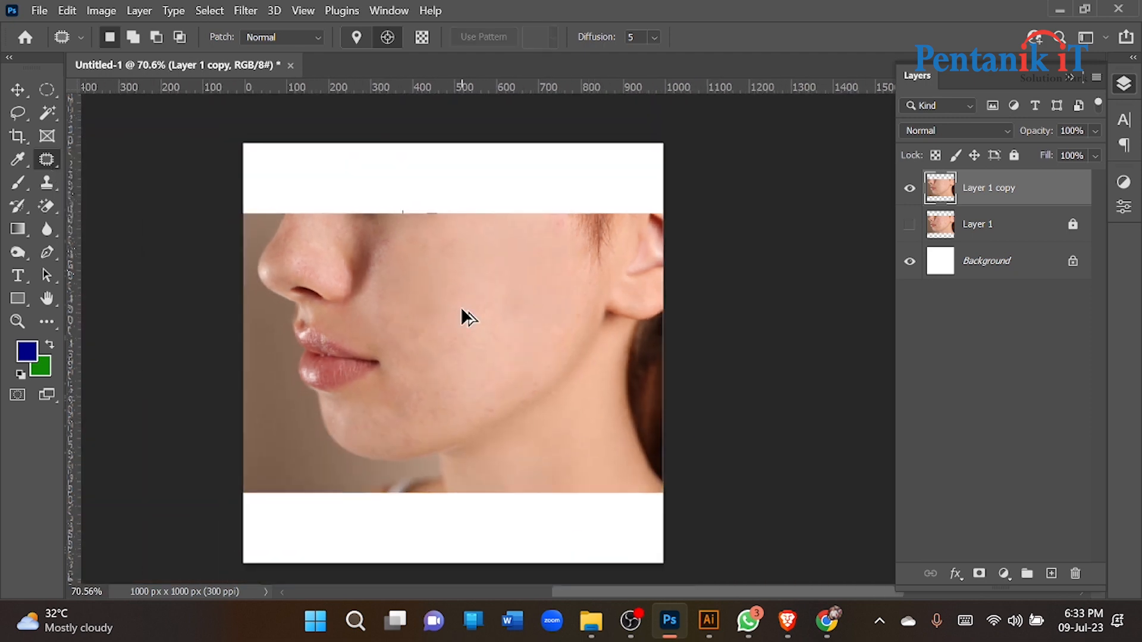
pyautogui.scroll(3, 426, 386)
pyautogui.rightClick(46, 160)
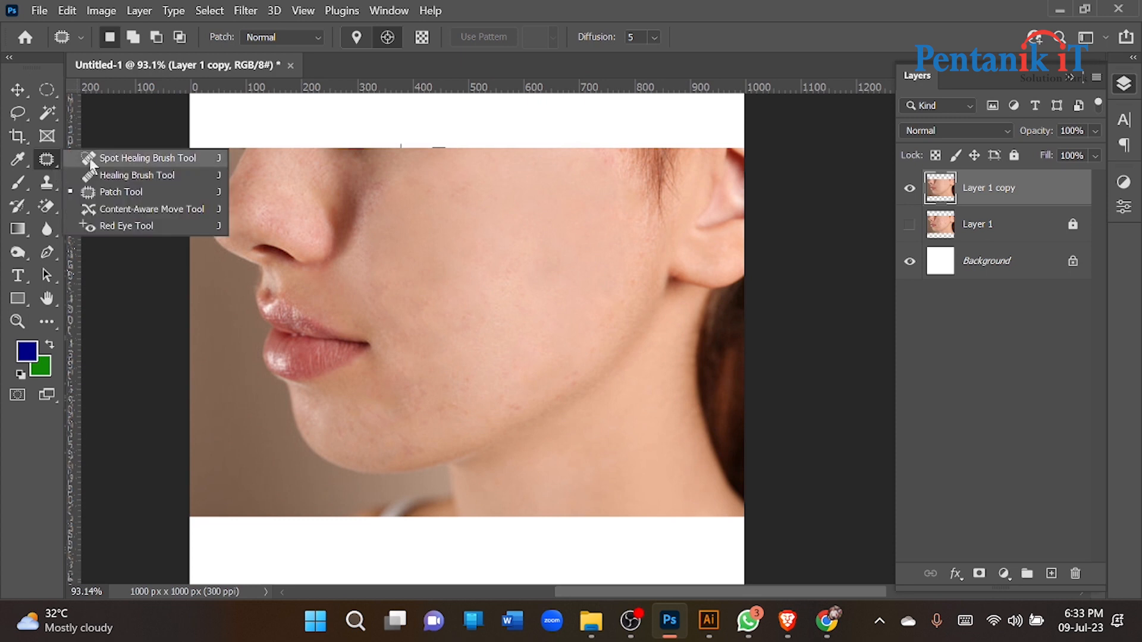
pyautogui.click(143, 156)
pyautogui.moveTo(486, 262); pyautogui.dragTo(459, 360)
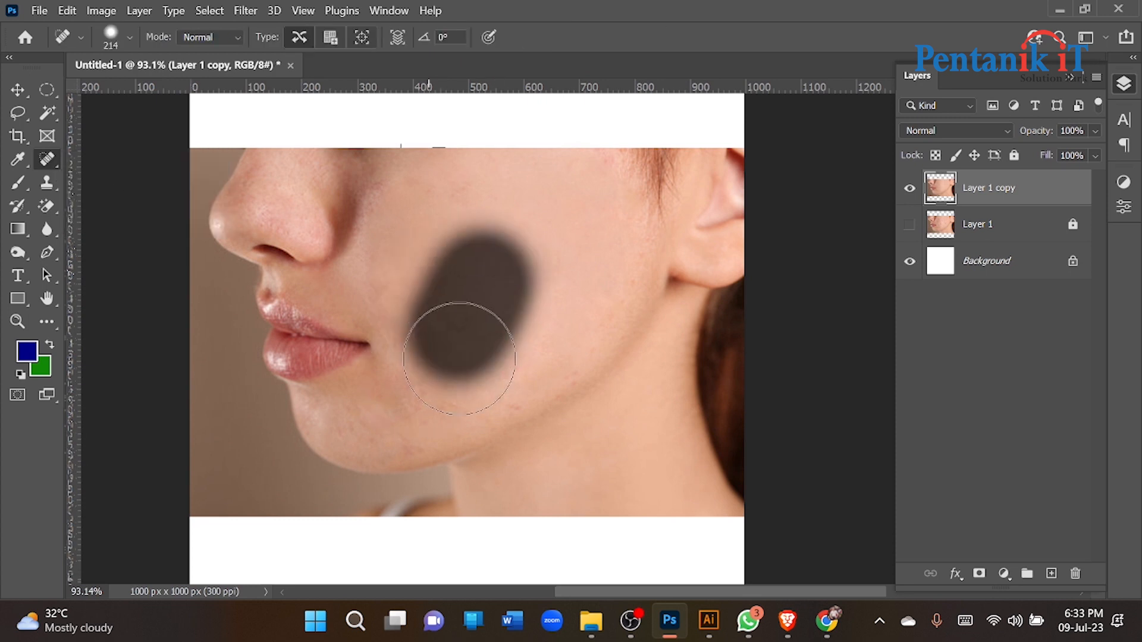
# Reduce the Spot Healing Brush to 138 px and paint over the remaining spots on the lower and inner cheek.
pyautogui.keyDown('alt'); pyautogui.rightClick(491, 305); pyautogui.keyUp('alt')
pyautogui.moveTo(496, 398)
pyautogui.mouseDown()
pyautogui.moveTo(487, 191)
pyautogui.moveTo(480, 230)
pyautogui.moveTo(428, 250)
pyautogui.mouseUp()
pyautogui.click(403, 284)
pyautogui.click(383, 288)
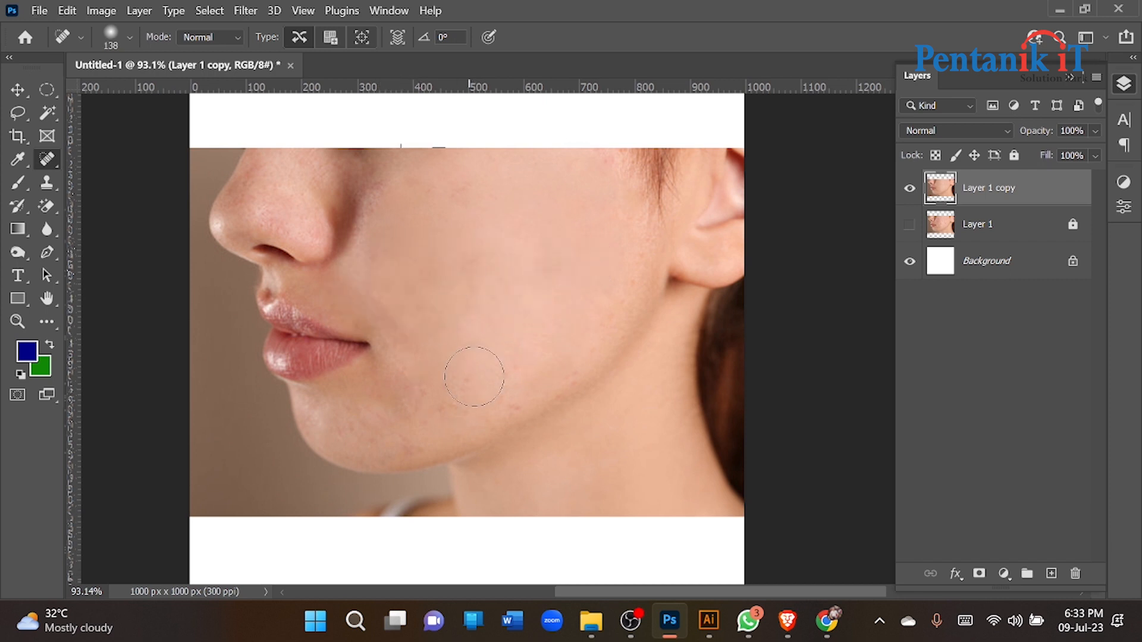
# Heal the remaining marks on the lower cheek, along the jawline and near the ear with the 138 px Spot Healing Brush.
pyautogui.moveTo(475, 376); pyautogui.dragTo(426, 413)
pyautogui.click(505, 410)
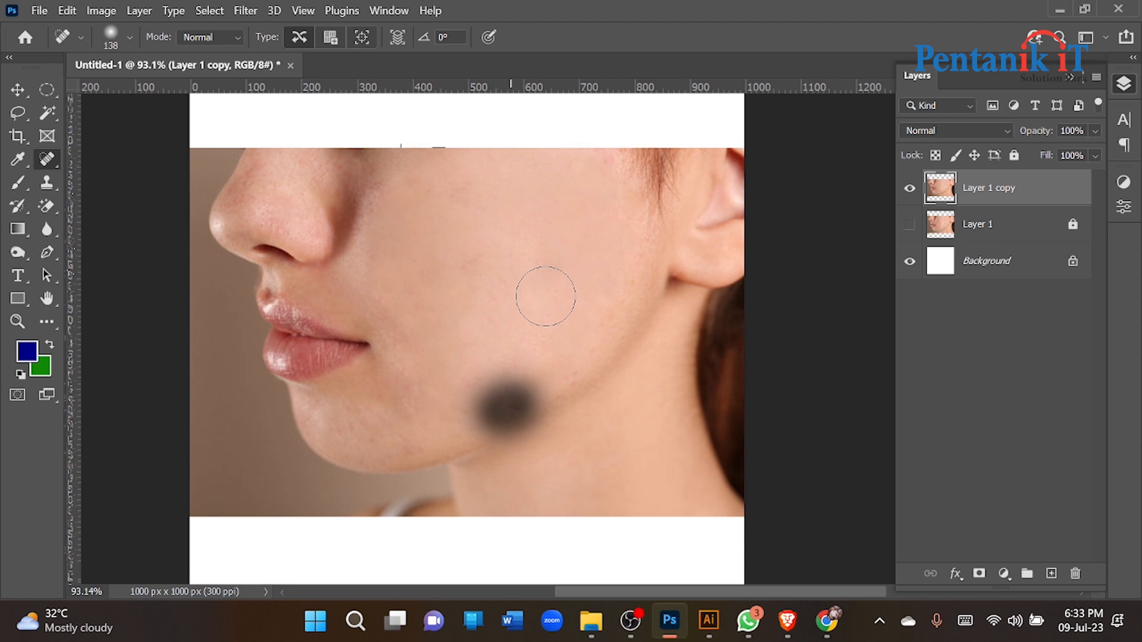
pyautogui.click(626, 280)
# Show the original Layer 1 and toggle the visibility of Layer 1 copy to compare the face before and after retouching.
pyautogui.scroll(-5, 505, 362)
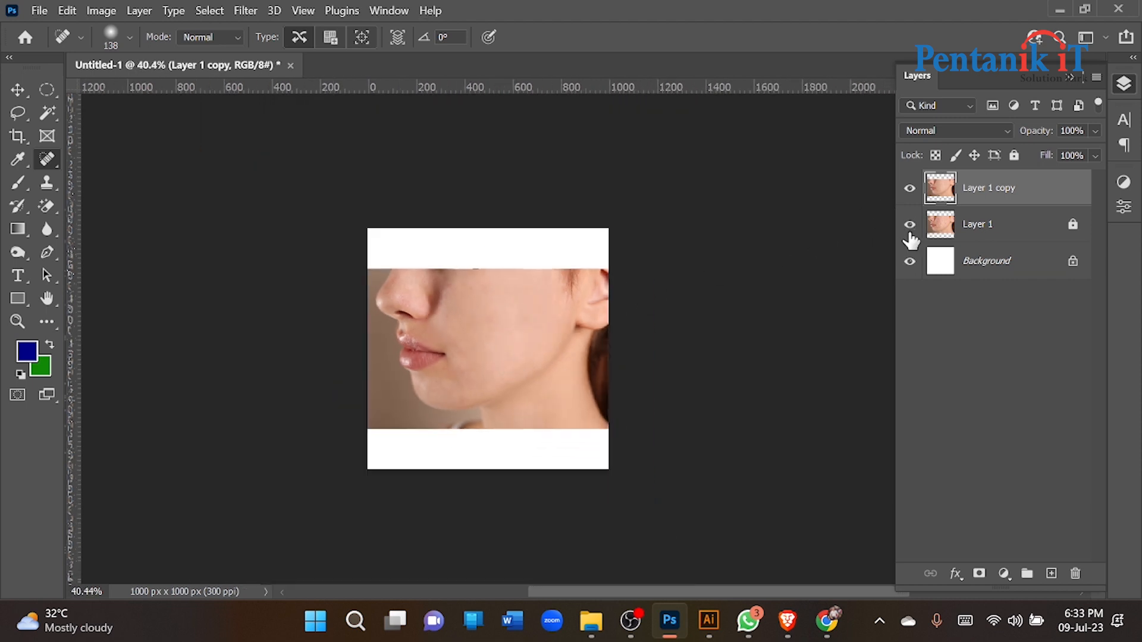
pyautogui.scroll(3, 556, 332)
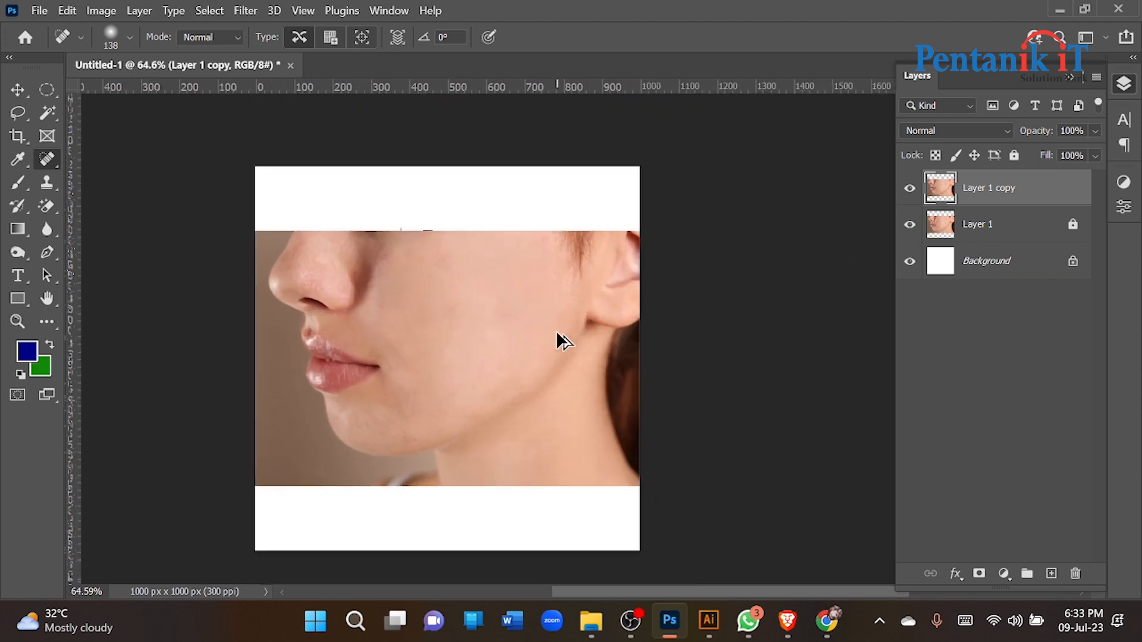
pyautogui.click(18, 90)
pyautogui.scroll(2, 424, 291)
pyautogui.click(909, 190)
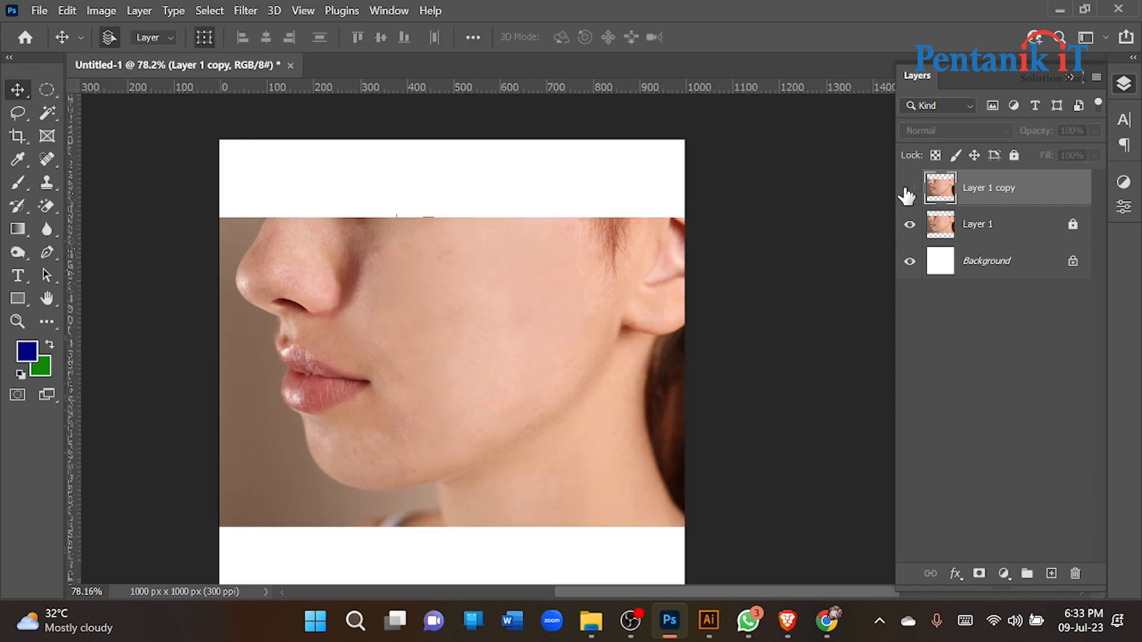
pyautogui.click(908, 190)
pyautogui.click(909, 190)
pyautogui.click(909, 190)
pyautogui.click(909, 190)
pyautogui.click(908, 190)
pyautogui.click(908, 191)
pyautogui.click(908, 191)
pyautogui.click(47, 159)
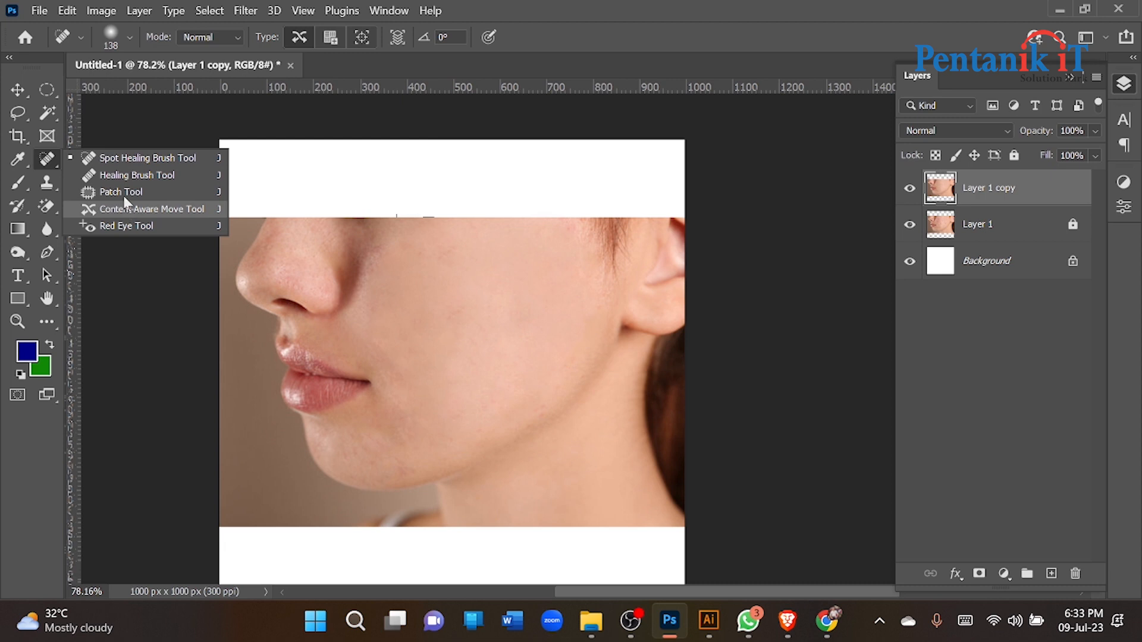
pyautogui.click(910, 189)
pyautogui.click(910, 189)
# Select the retouched Layer 1 copy with the Move tool, delete it, and clear the layer selection.
pyautogui.click(17, 90)
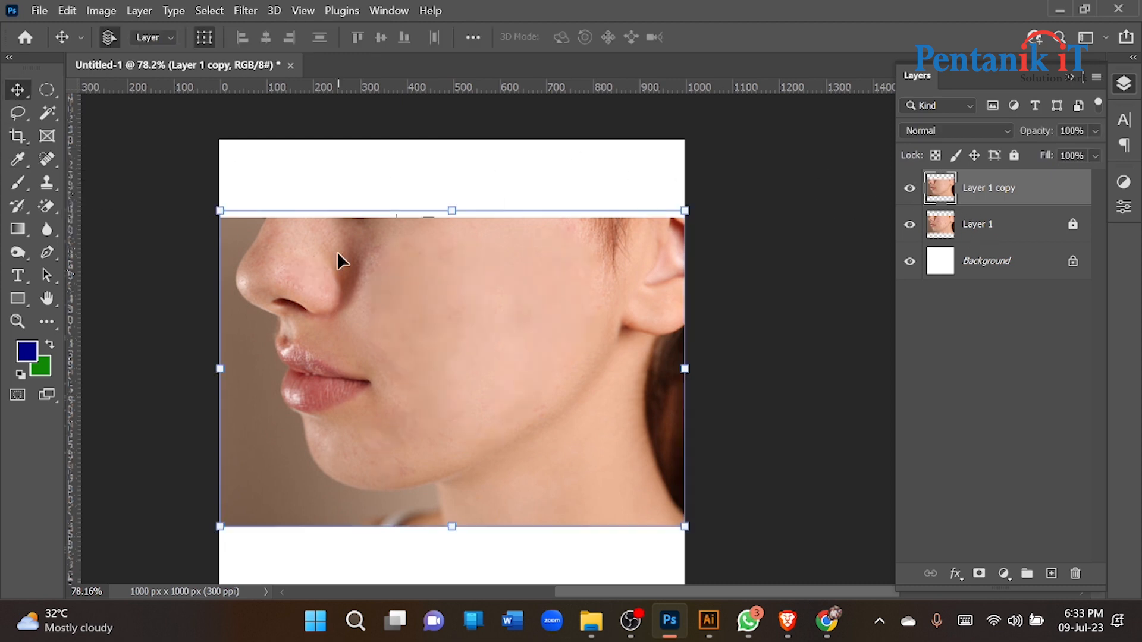
pyautogui.press('Delete')
pyautogui.click(549, 358)
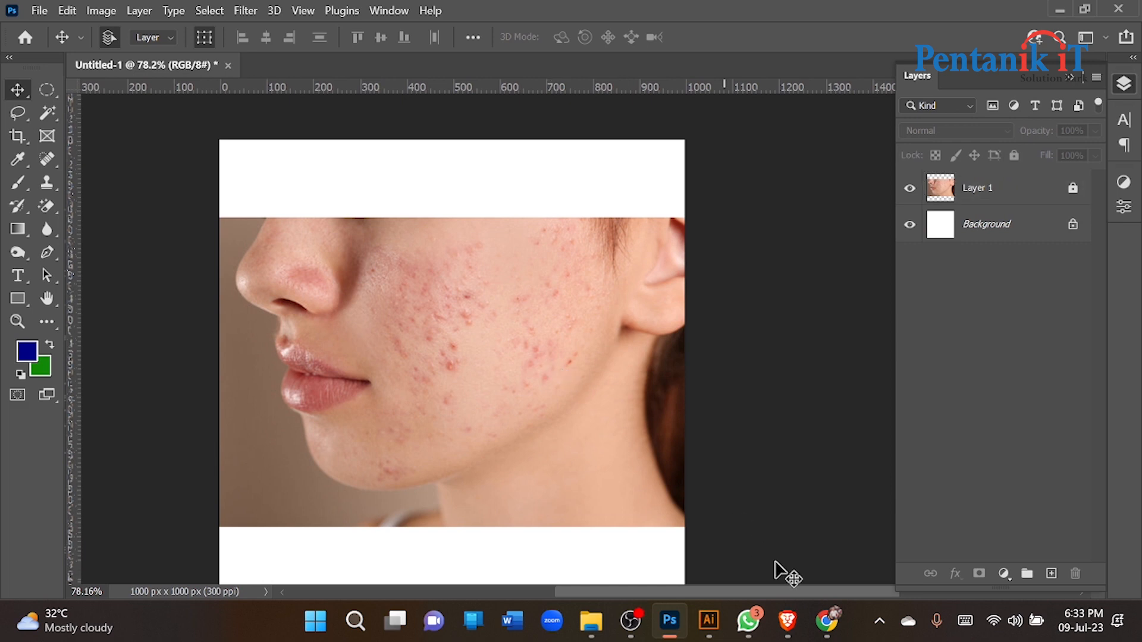
# Switch to the Brave browser, open the side-profile face with jaw acne from the image results, and copy the image.
pyautogui.click(789, 621)
pyautogui.scroll(-7, 595, 339)
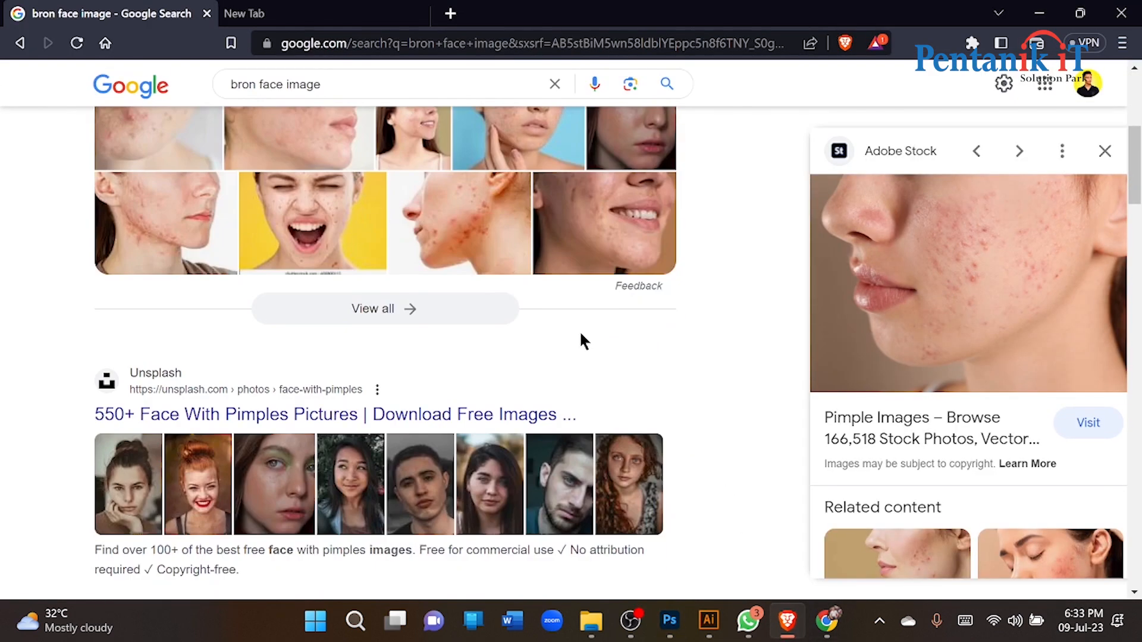
pyautogui.scroll(-3, 595, 252)
pyautogui.scroll(7, 436, 273)
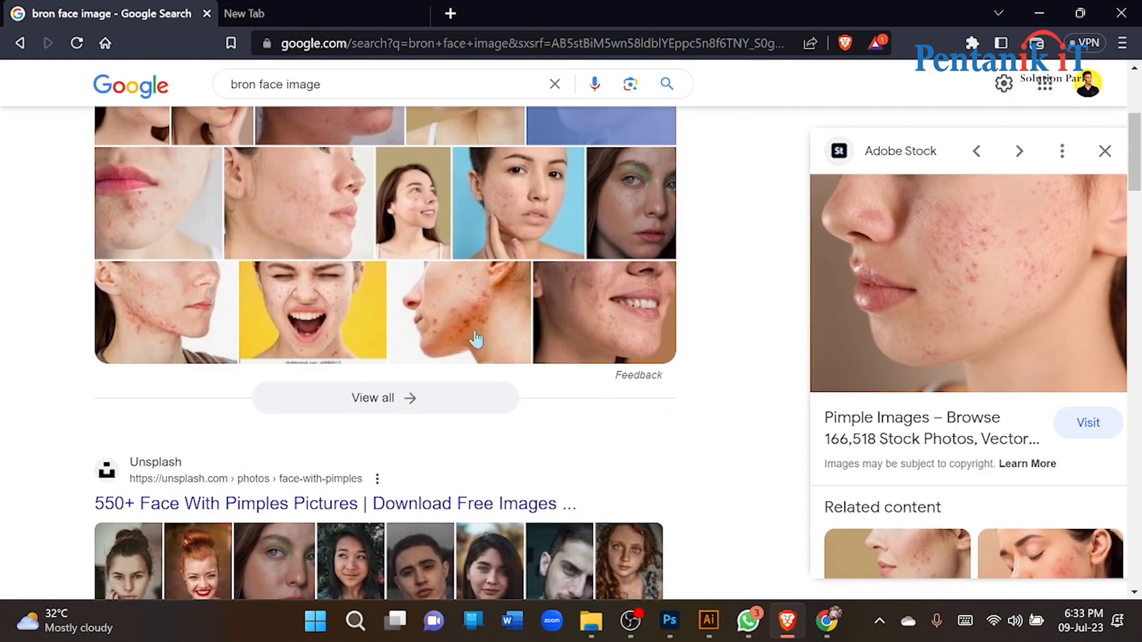
pyautogui.click(476, 339)
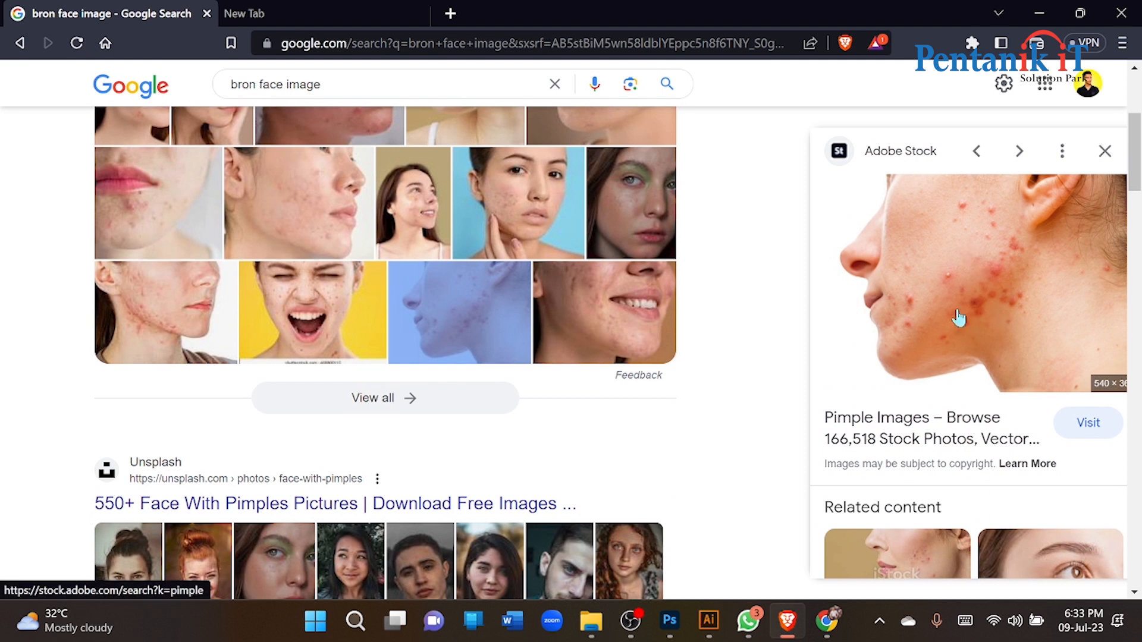
pyautogui.rightClick(941, 266)
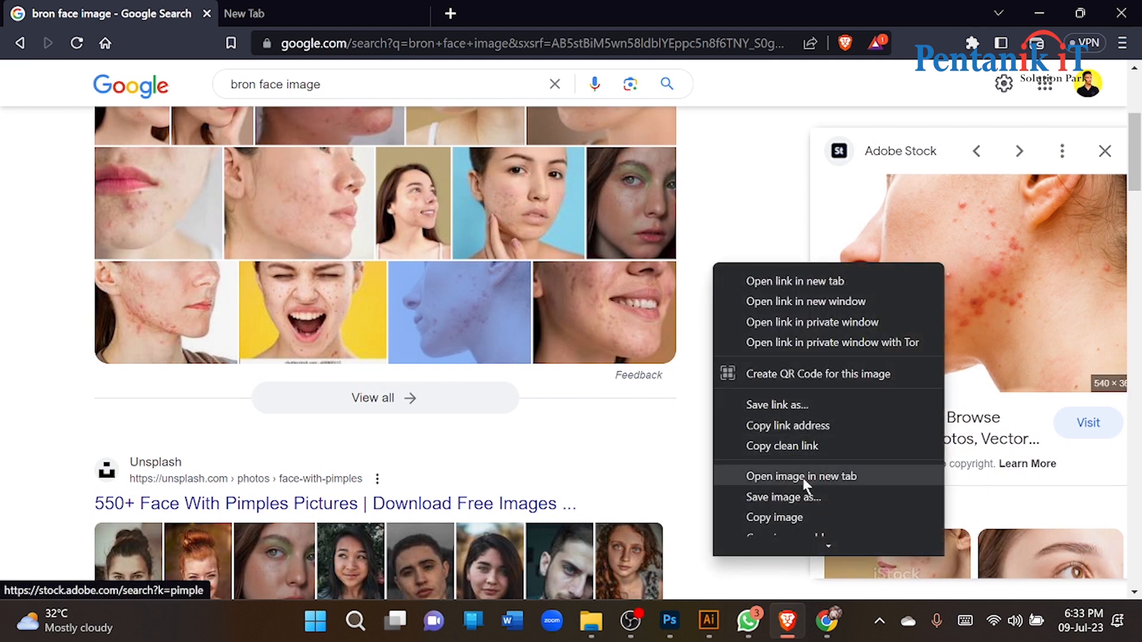
pyautogui.click(776, 517)
# Return to Photoshop, delete the old face photo's layer, and paste the copied side-profile image into the document.
pyautogui.click(683, 634)
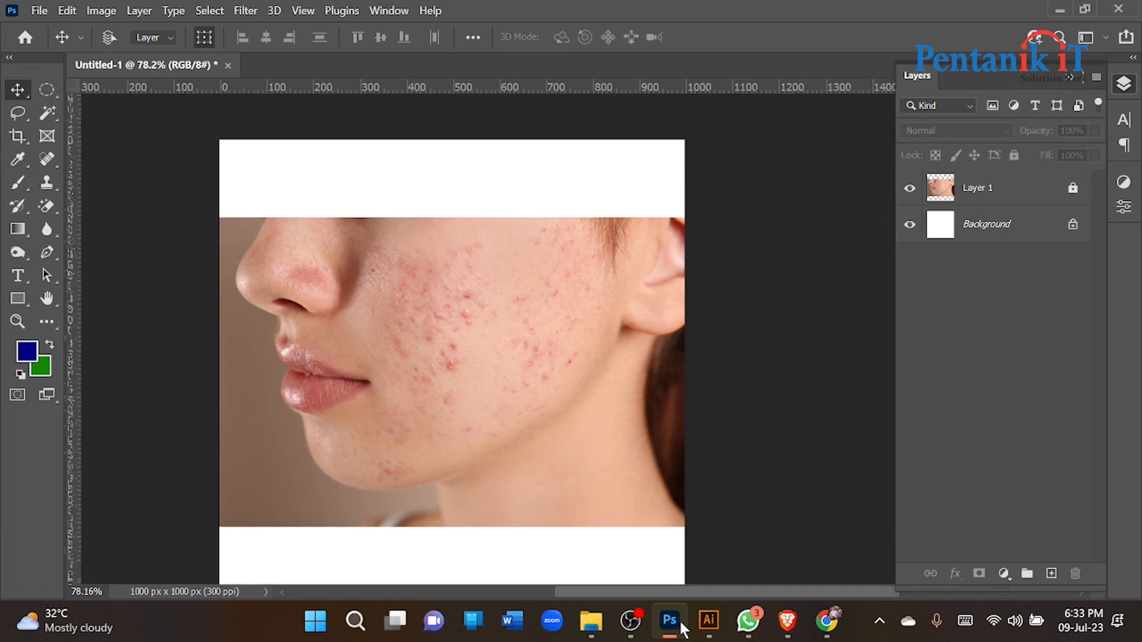
pyautogui.click(1038, 194)
pyautogui.press('Delete')
pyautogui.hotkey('ctrl', 'z')
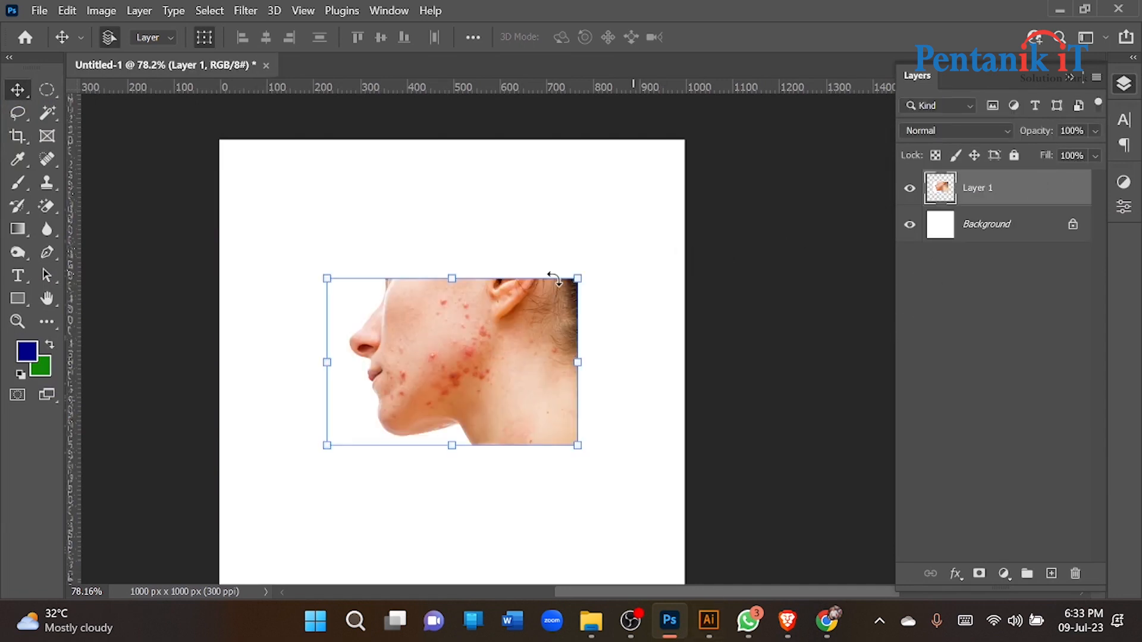
# Scale the pasted face photo proportionally to 224.68%, move it down to Y 532.35 px, and apply the transform.
pyautogui.moveTo(450, 279); pyautogui.dragTo(451, 132)
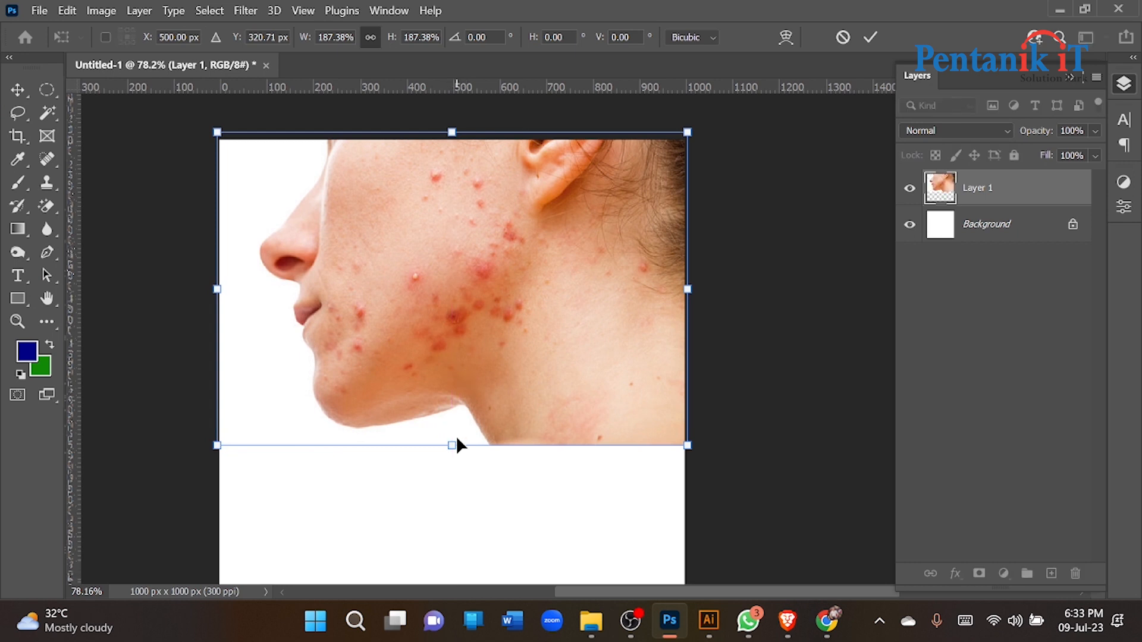
pyautogui.moveTo(455, 444); pyautogui.dragTo(455, 505)
pyautogui.moveTo(479, 359); pyautogui.dragTo(480, 428)
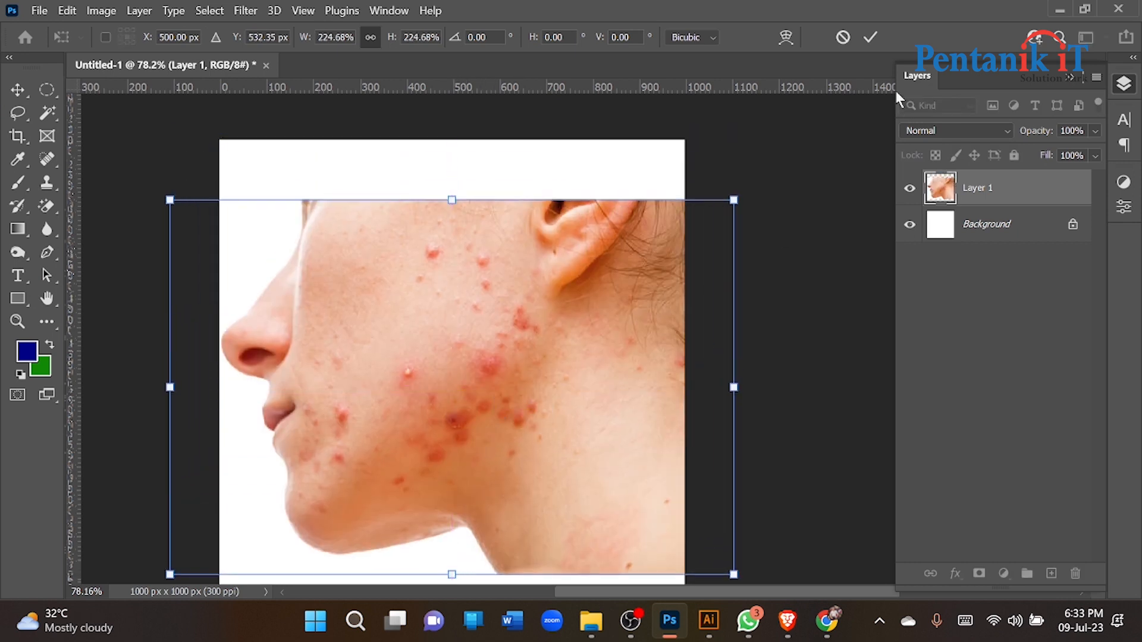
pyautogui.click(869, 37)
# Duplicate the photo layer, lock and hide the original Layer 1, and select the copy for retouching.
pyautogui.hotkey('ctrl', 'j')
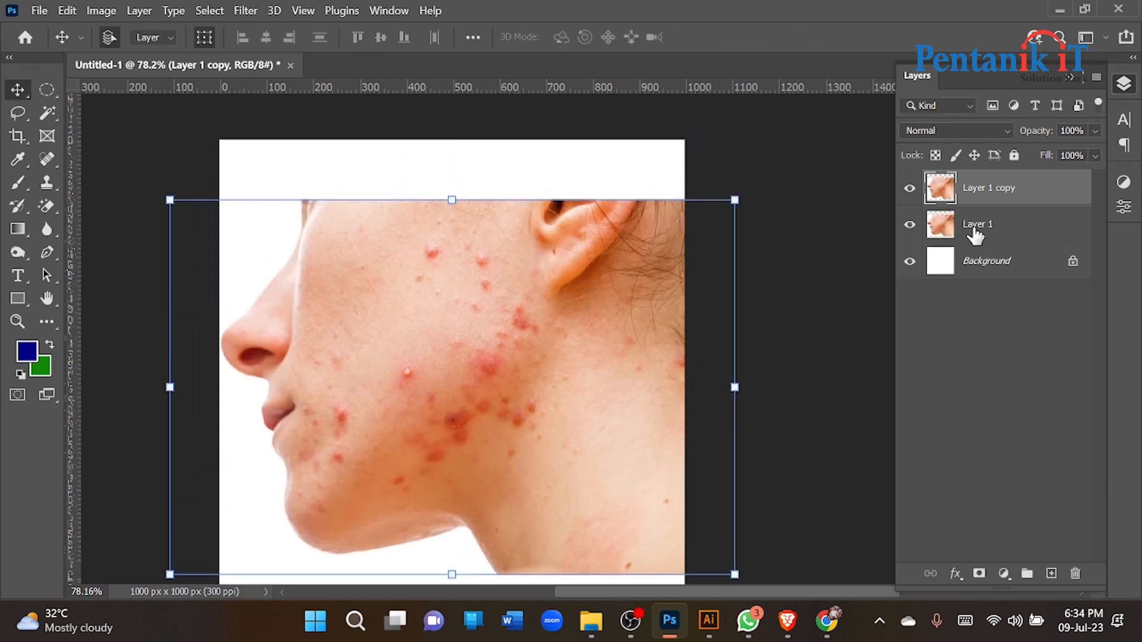
pyautogui.click(976, 227)
pyautogui.click(1015, 155)
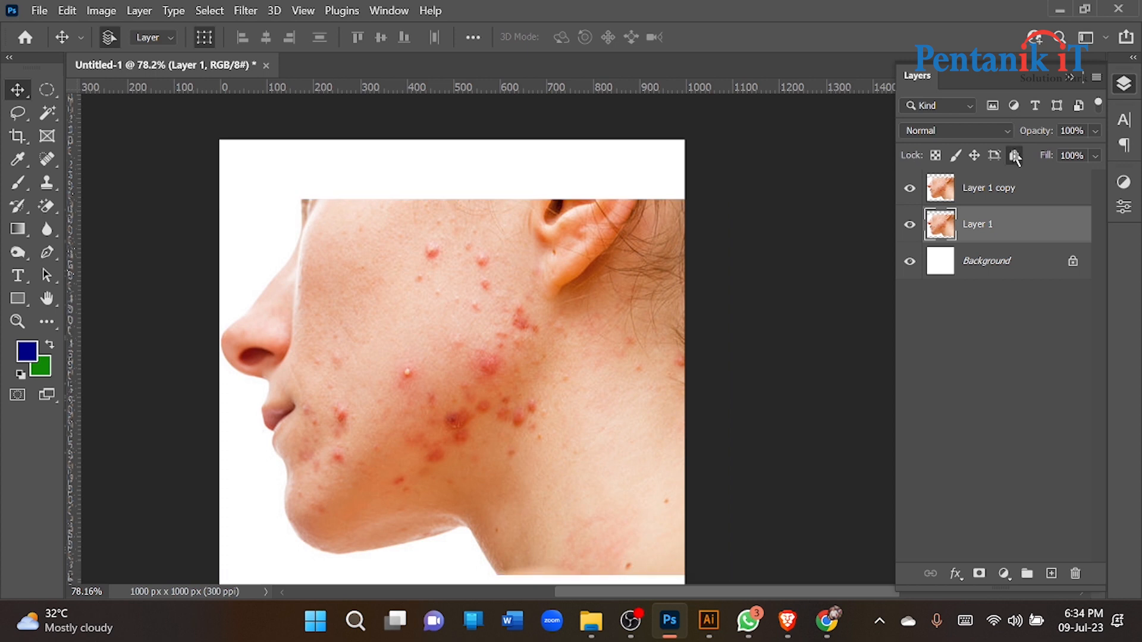
pyautogui.click(940, 189)
# Switch to the Spot Healing Brush, reduce it to 62 px, and heal the two large pimples on the upper cheek.
pyautogui.click(47, 182)
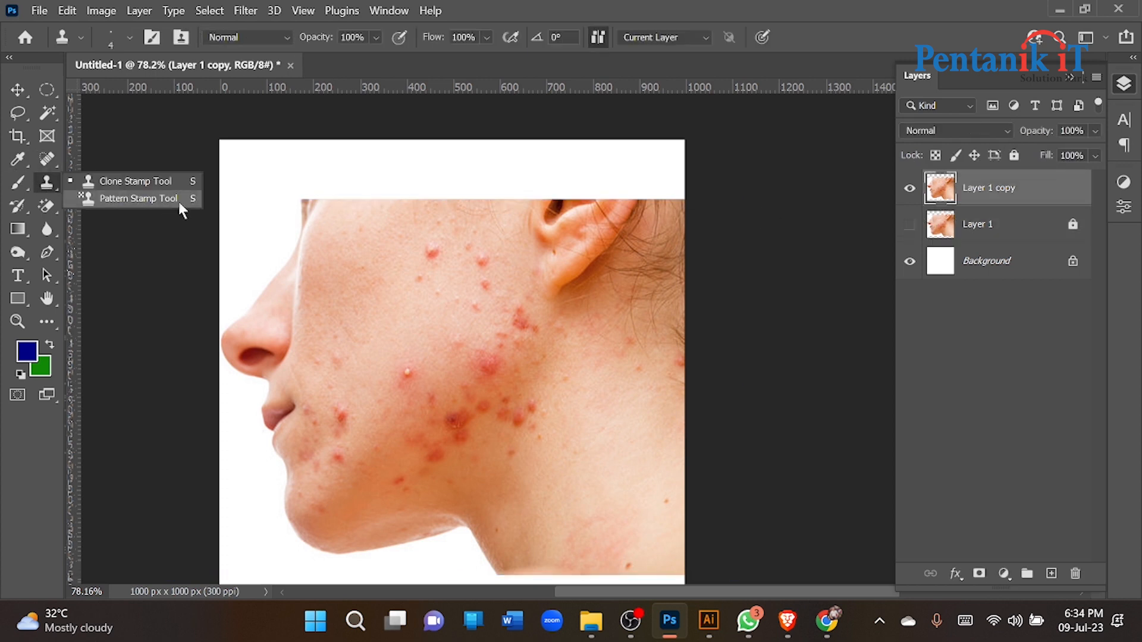
pyautogui.click(50, 160)
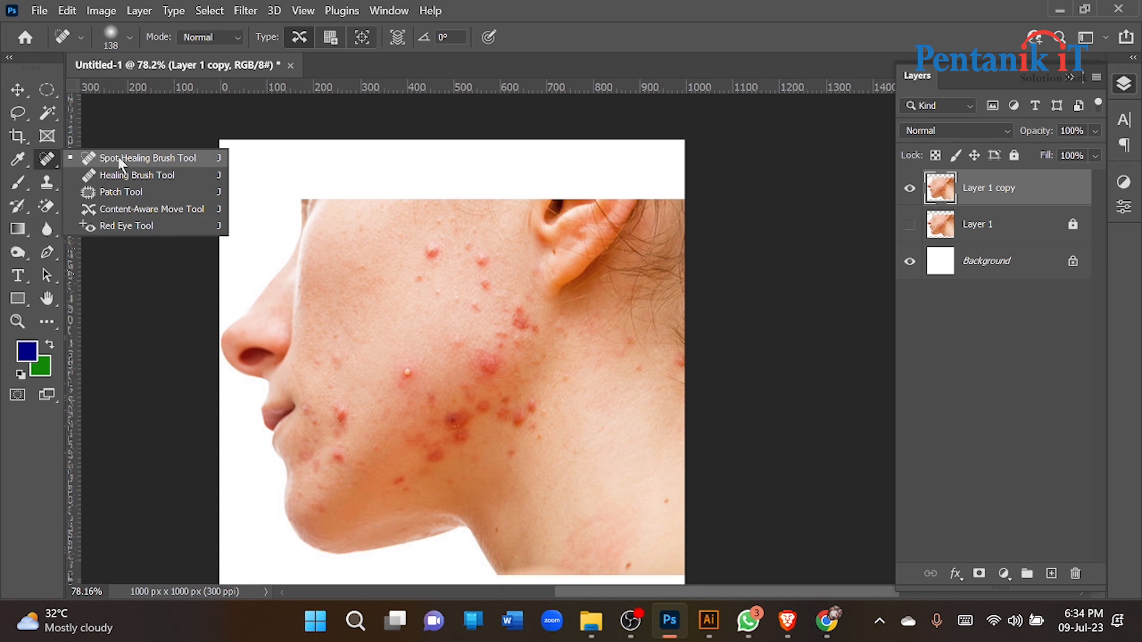
pyautogui.click(123, 160)
pyautogui.scroll(5, 438, 316)
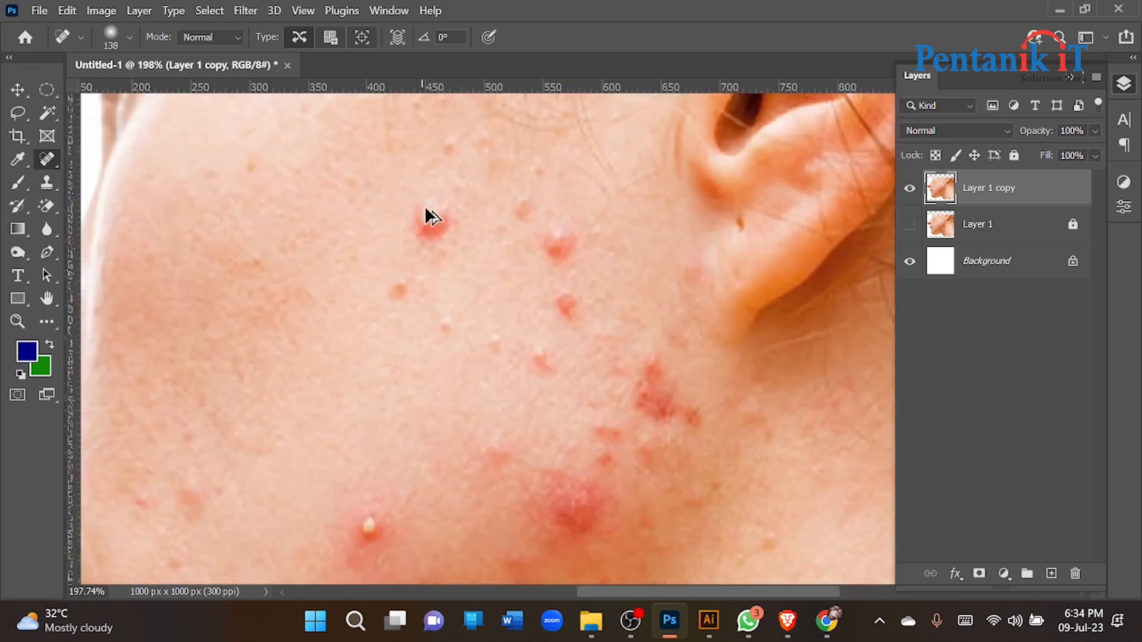
pyautogui.click(422, 225)
pyautogui.rightClick(59, 159)
pyautogui.click(143, 158)
pyautogui.moveTo(423, 220); pyautogui.dragTo(441, 405)
pyautogui.moveTo(443, 285); pyautogui.dragTo(419, 246)
pyautogui.click(428, 225)
pyautogui.click(556, 244)
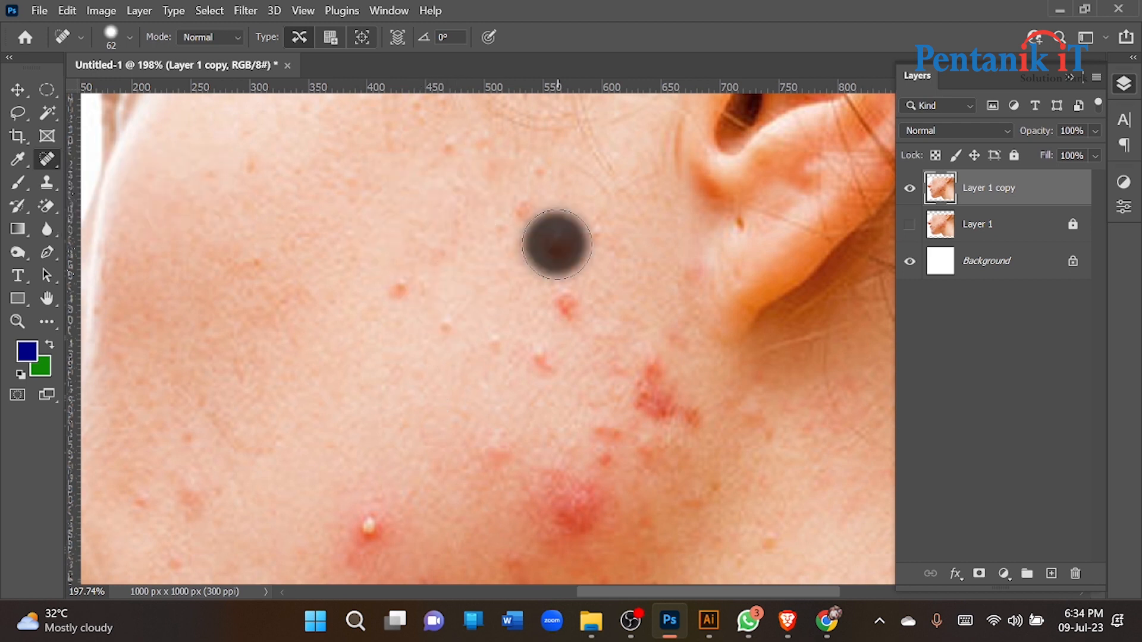
# Heal the smaller pimples further down the cheek and the white-headed pimple in mid-cheek.
pyautogui.scroll(-1, 571, 262)
pyautogui.click(561, 231)
pyautogui.scroll(-1, 526, 309)
pyautogui.click(539, 219)
pyautogui.scroll(-1, 393, 315)
pyautogui.click(366, 278)
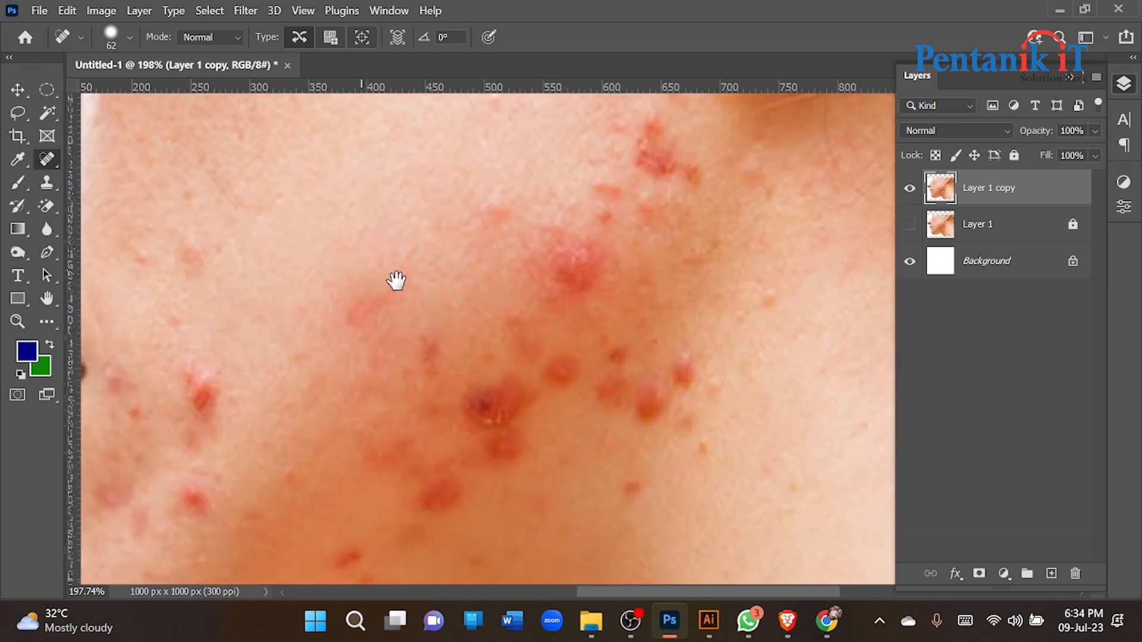
# Heal the dark scab and the surrounding red spots along the jaw with the 62 px brush.
pyautogui.moveTo(374, 318); pyautogui.dragTo(462, 191)
pyautogui.click(585, 258)
pyautogui.click(590, 285)
pyautogui.click(613, 244)
pyautogui.click(526, 333)
pyautogui.click(296, 238)
pyautogui.scroll(-7, 275, 360)
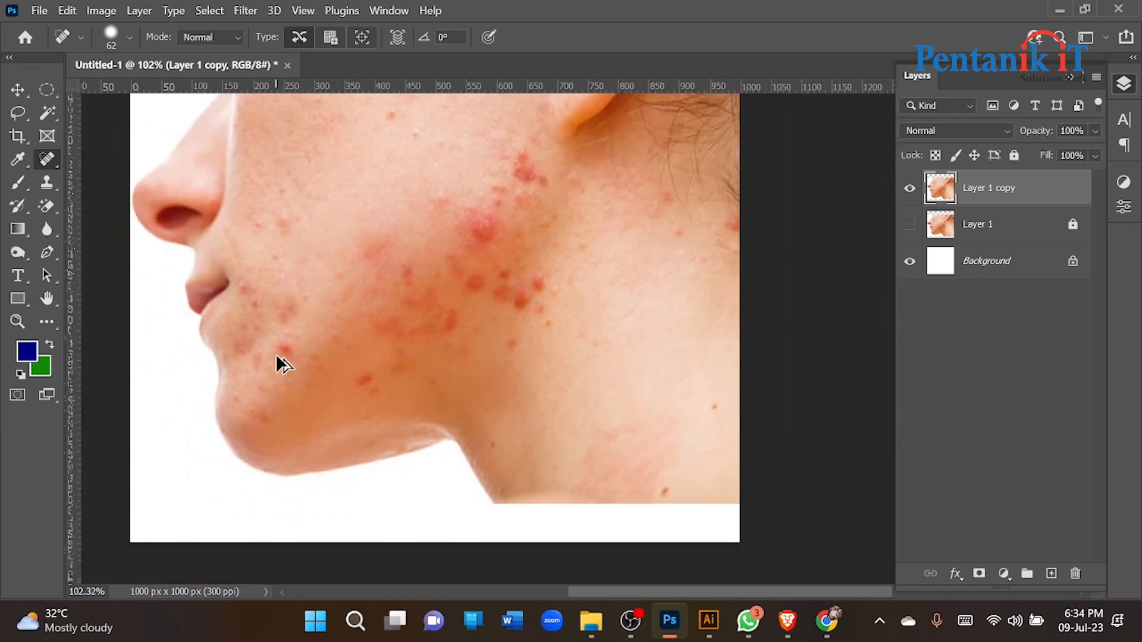
# Heal the red cluster below the earlobe and the large inflamed pimple on the rear cheek.
pyautogui.scroll(3, 516, 187)
pyautogui.hscroll(-1, 534, 155)
pyautogui.click(568, 149)
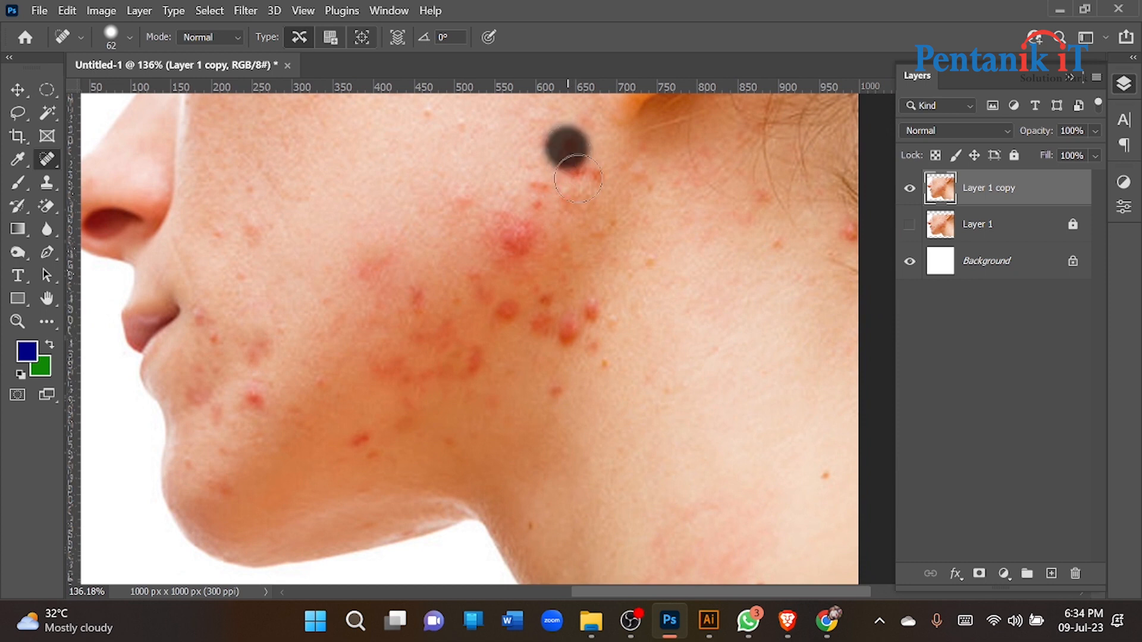
pyautogui.click(576, 170)
pyautogui.click(515, 244)
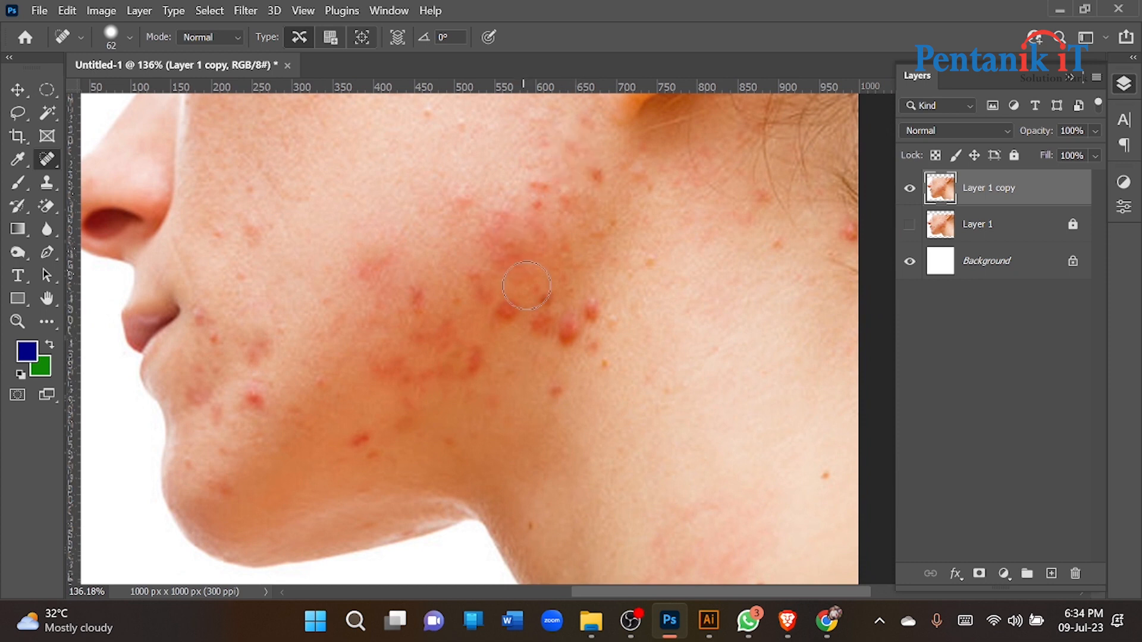
pyautogui.click(491, 221)
# Heal the group of dark red pimples at the rear of the jaw where it meets the neck.
pyautogui.click(505, 313)
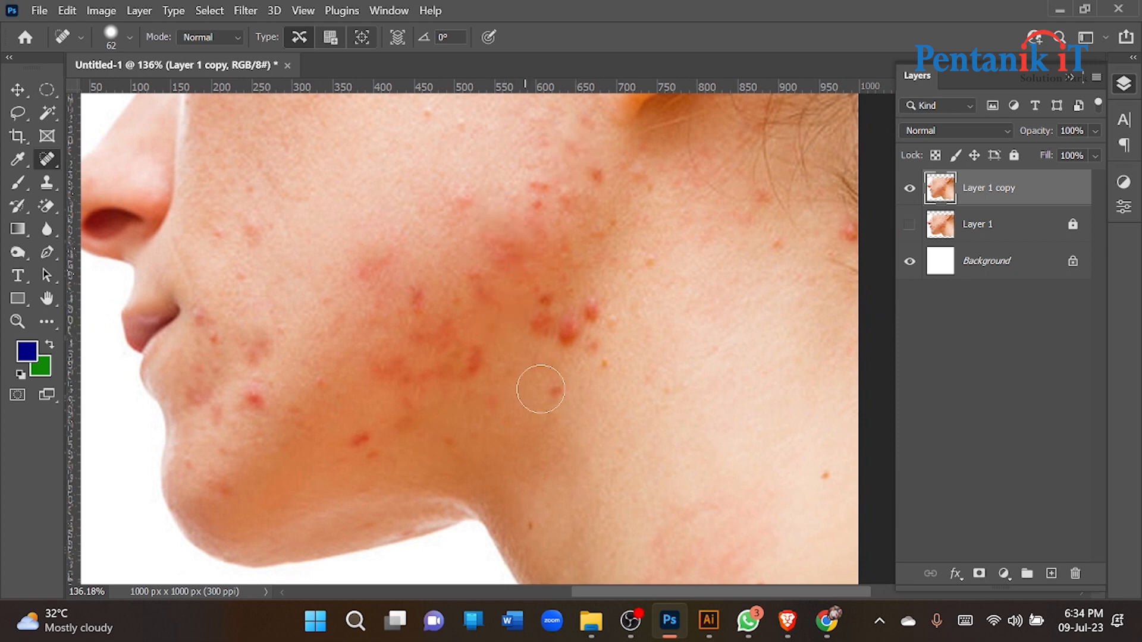
pyautogui.click(557, 336)
pyautogui.click(537, 313)
pyautogui.click(592, 316)
pyautogui.scroll(-2, 594, 319)
pyautogui.click(602, 239)
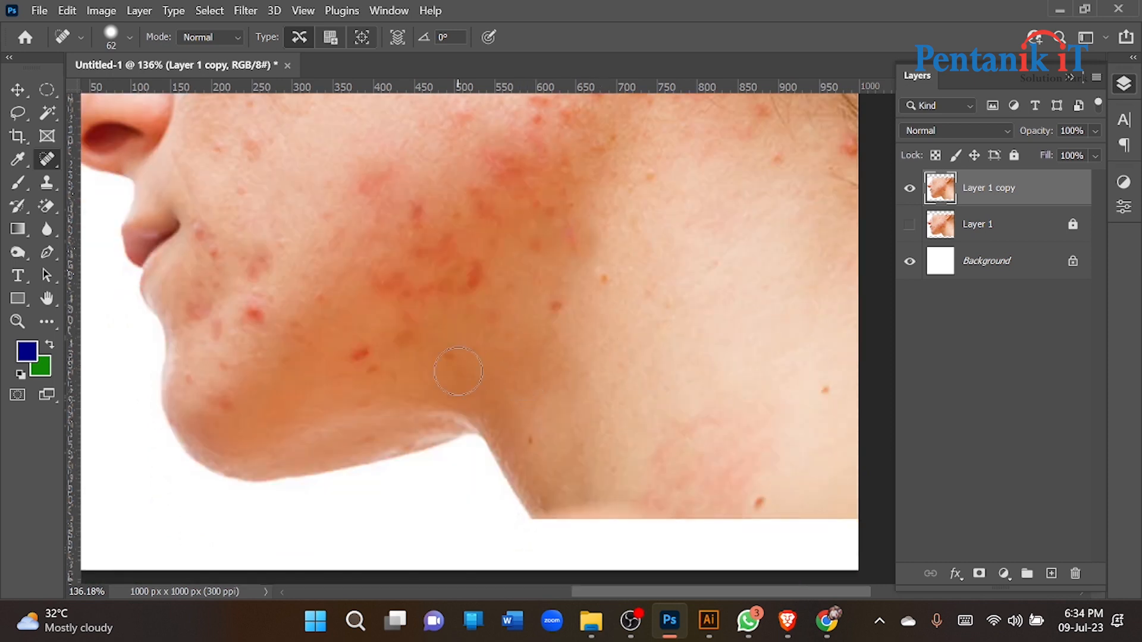
# Paint over the moles and spots on the neck and the blemishes behind the jaw with the Spot Healing Brush.
pyautogui.scroll(-3, 691, 234)
pyautogui.scroll(2, 690, 235)
pyautogui.click(702, 245)
pyautogui.moveTo(699, 418); pyautogui.dragTo(629, 544)
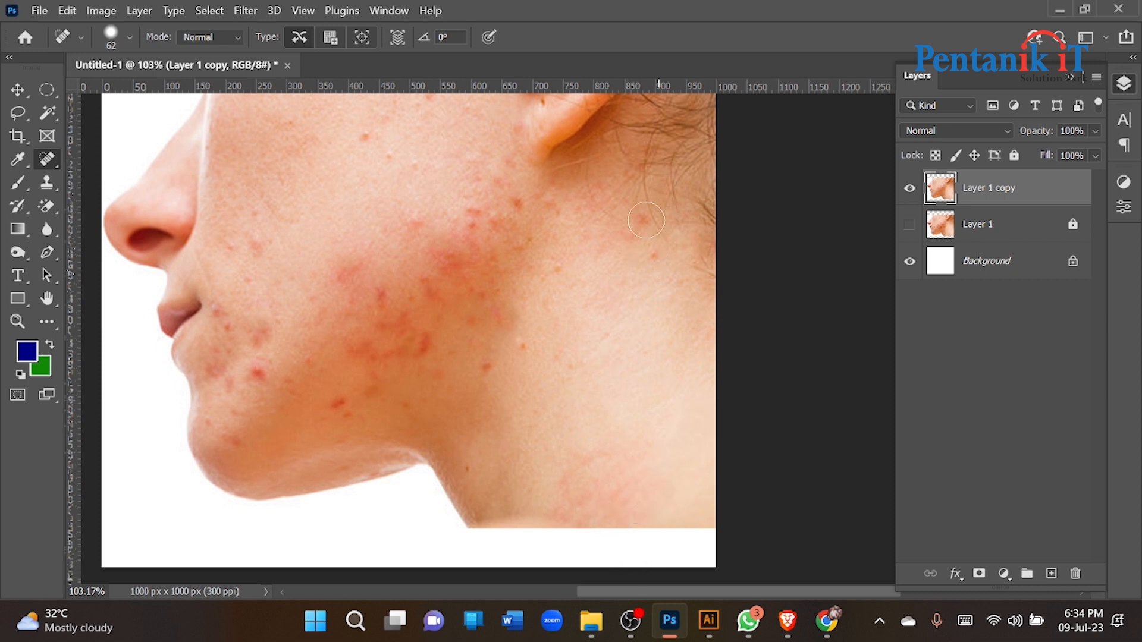
pyautogui.scroll(1, 640, 322)
pyautogui.moveTo(593, 249); pyautogui.dragTo(598, 284)
pyautogui.scroll(1, 524, 337)
pyautogui.moveTo(491, 290); pyautogui.dragTo(534, 360)
# Paint healing strokes over the red spots beside the mouth and down the chin.
pyautogui.hscroll(-2, 446, 357)
pyautogui.moveTo(355, 354); pyautogui.dragTo(361, 403)
pyautogui.scroll(-1, 357, 381)
pyautogui.moveTo(336, 353); pyautogui.dragTo(314, 421)
pyautogui.moveTo(360, 382); pyautogui.dragTo(347, 473)
pyautogui.moveTo(351, 394)
pyautogui.mouseDown()
pyautogui.moveTo(293, 459)
pyautogui.moveTo(325, 479)
pyautogui.mouseUp()
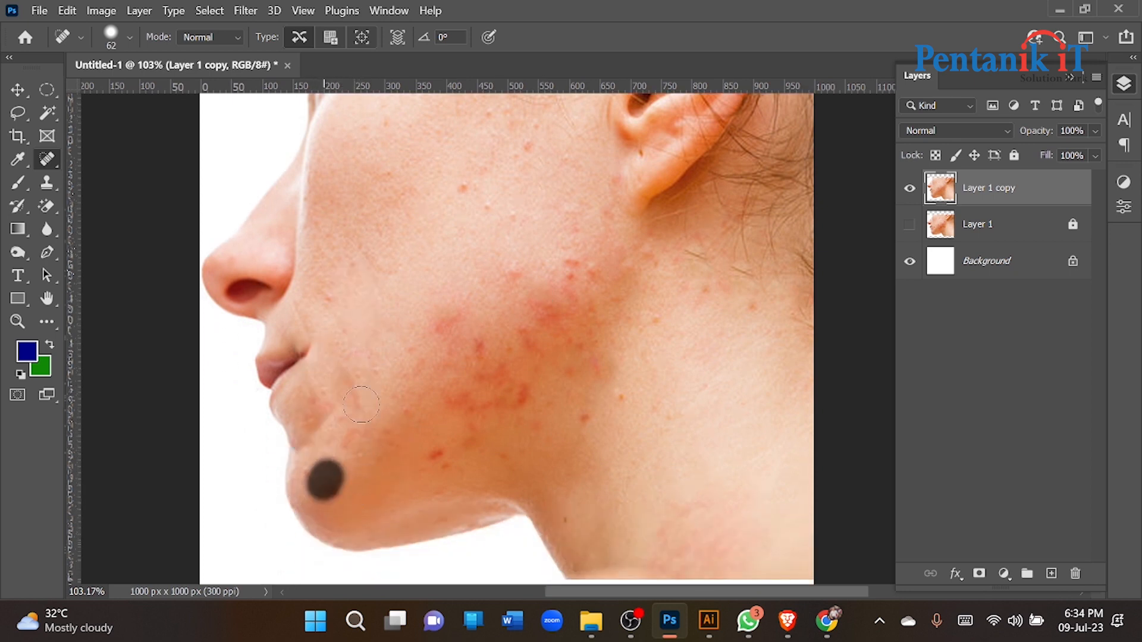
pyautogui.moveTo(357, 345); pyautogui.dragTo(354, 452)
# Enlarge the Spot Healing Brush to 135 px and paint over the red patches along the jaw toward the ear.
pyautogui.moveTo(521, 387)
pyautogui.mouseDown()
pyautogui.moveTo(520, 453)
pyautogui.moveTo(472, 302)
pyautogui.mouseUp()
pyautogui.keyDown('alt'); pyautogui.rightClick(459, 459); pyautogui.keyUp('alt')
pyautogui.moveTo(475, 437); pyautogui.dragTo(554, 345)
pyautogui.click(568, 317)
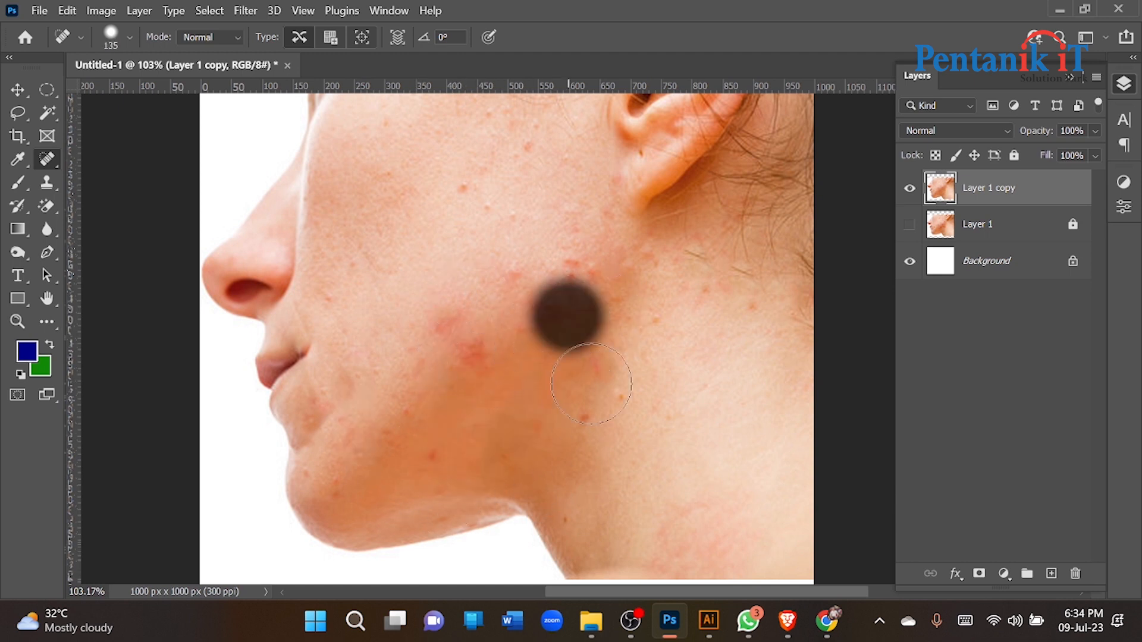
pyautogui.click(598, 393)
# Heal the remaining redness on the rear cheek, the upper-cheek spots and the area behind the jaw at 135 px.
pyautogui.click(541, 298)
pyautogui.click(581, 268)
pyautogui.click(530, 297)
pyautogui.click(457, 322)
pyautogui.click(466, 186)
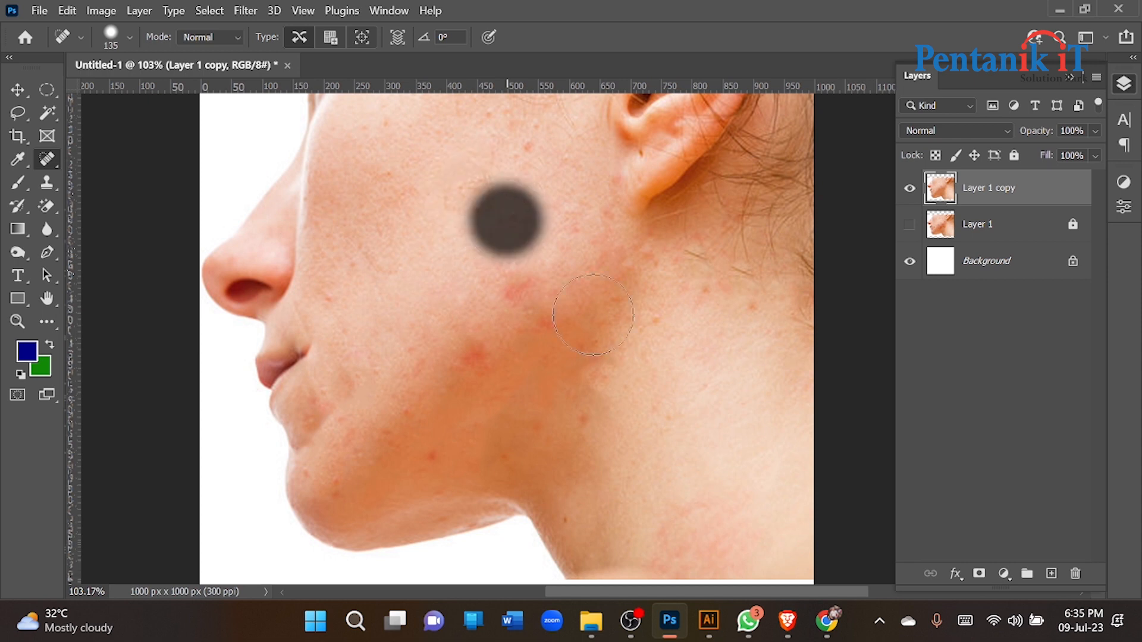
pyautogui.click(638, 327)
# Heal the leftover red blotches on the middle and lower cheek and the skin just below the earlobe.
pyautogui.scroll(-1, 493, 351)
pyautogui.scroll(-3, 492, 351)
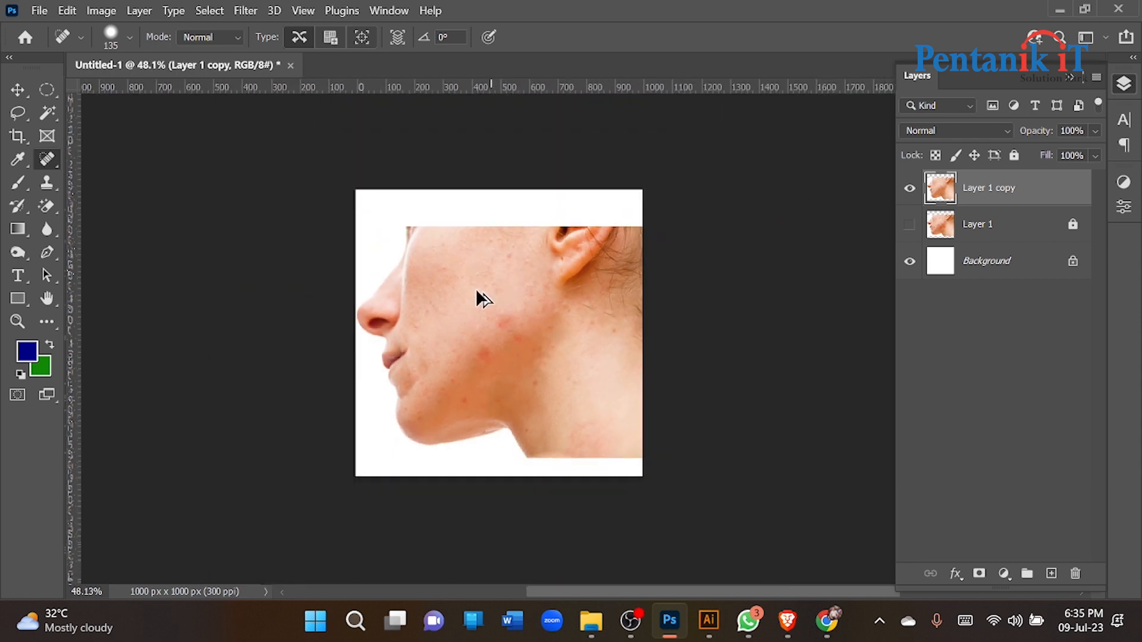
pyautogui.scroll(2, 477, 297)
pyautogui.click(537, 282)
pyautogui.click(484, 332)
pyautogui.click(472, 384)
pyautogui.click(572, 321)
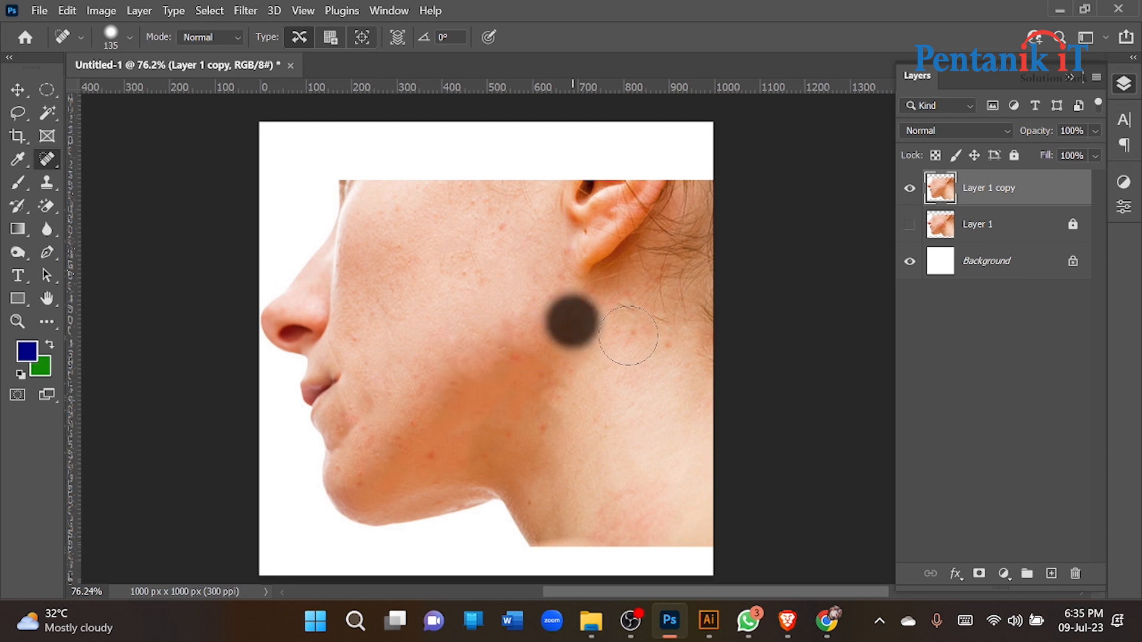
# Heal the remaining spots on the neck behind the jaw and on the lower jaw.
pyautogui.click(636, 338)
pyautogui.click(660, 355)
pyautogui.click(538, 425)
pyautogui.click(432, 456)
# Compare the side-profile photo before and after retouching by toggling the visibility of Layer 1 copy.
pyautogui.scroll(-2, 454, 369)
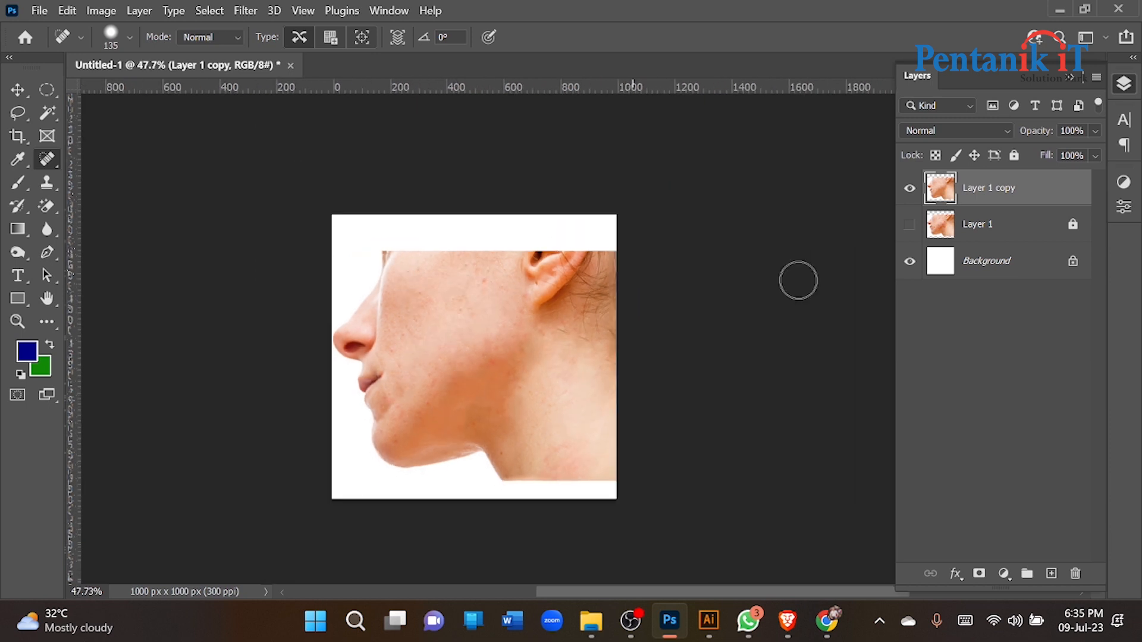
pyautogui.click(910, 189)
pyautogui.click(910, 190)
pyautogui.click(910, 189)
pyautogui.click(910, 189)
pyautogui.click(911, 189)
pyautogui.click(910, 189)
# Select the original Layer 1 and unlock it.
pyautogui.click(989, 225)
pyautogui.click(1073, 225)
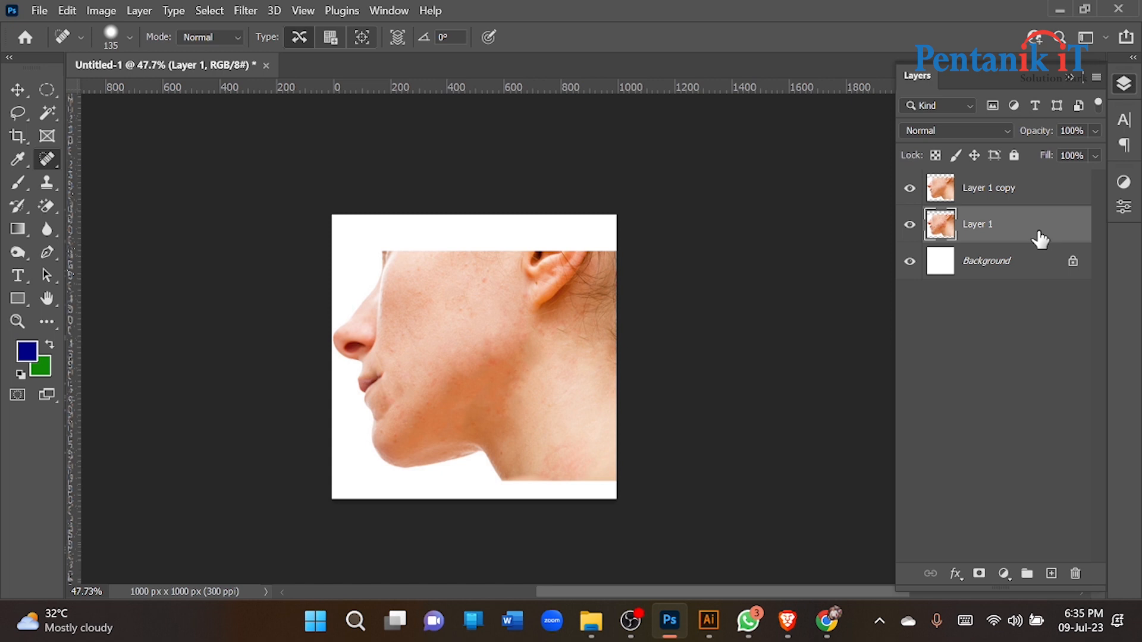
# Delete the two side-profile photo layers, Layer 1 and Layer 1 copy.
pyautogui.press('Delete')
pyautogui.click(1015, 197)
pyautogui.press('Delete')
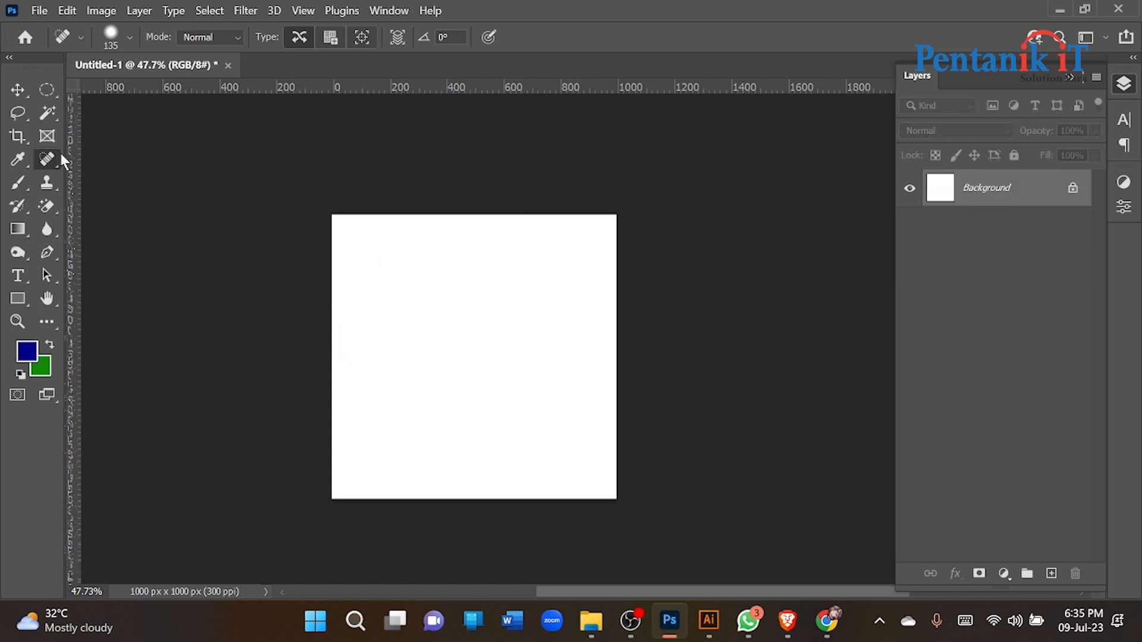
# Activate the Clone Stamp tool for retouching Layer 1 and set its brush size to 153.
pyautogui.rightClick(59, 154)
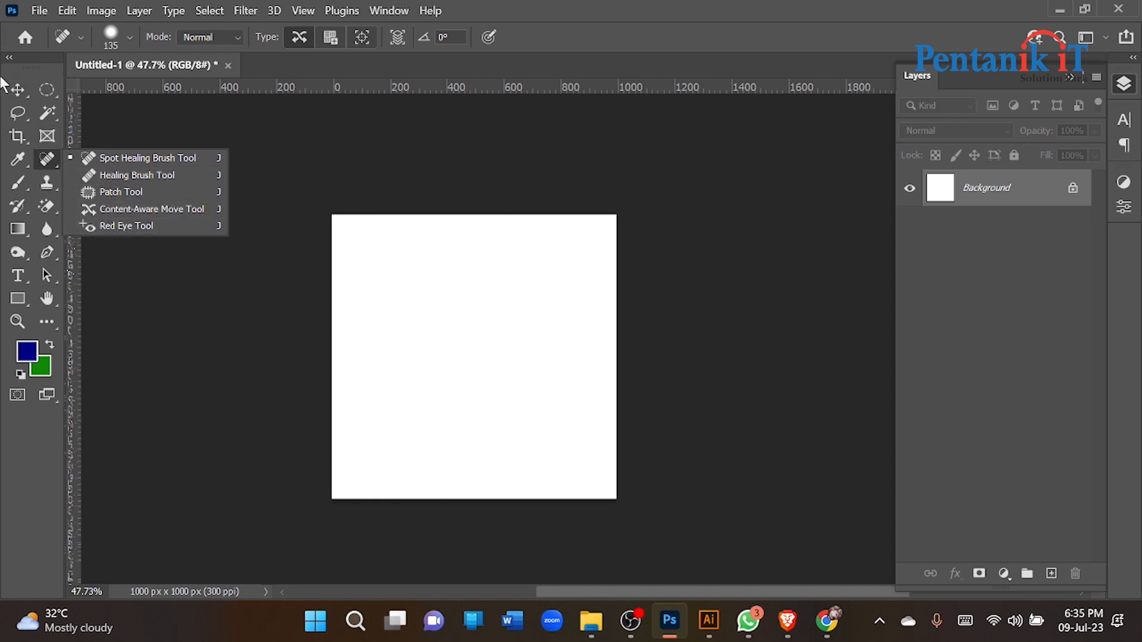
pyautogui.click(19, 87)
pyautogui.click(60, 184)
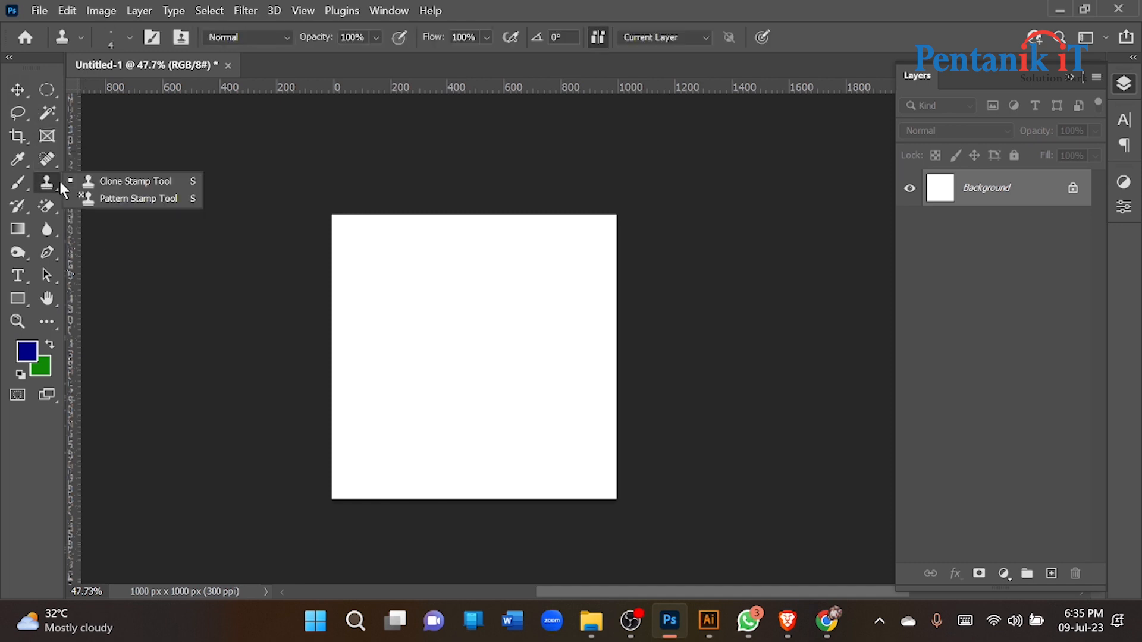
pyautogui.click(95, 181)
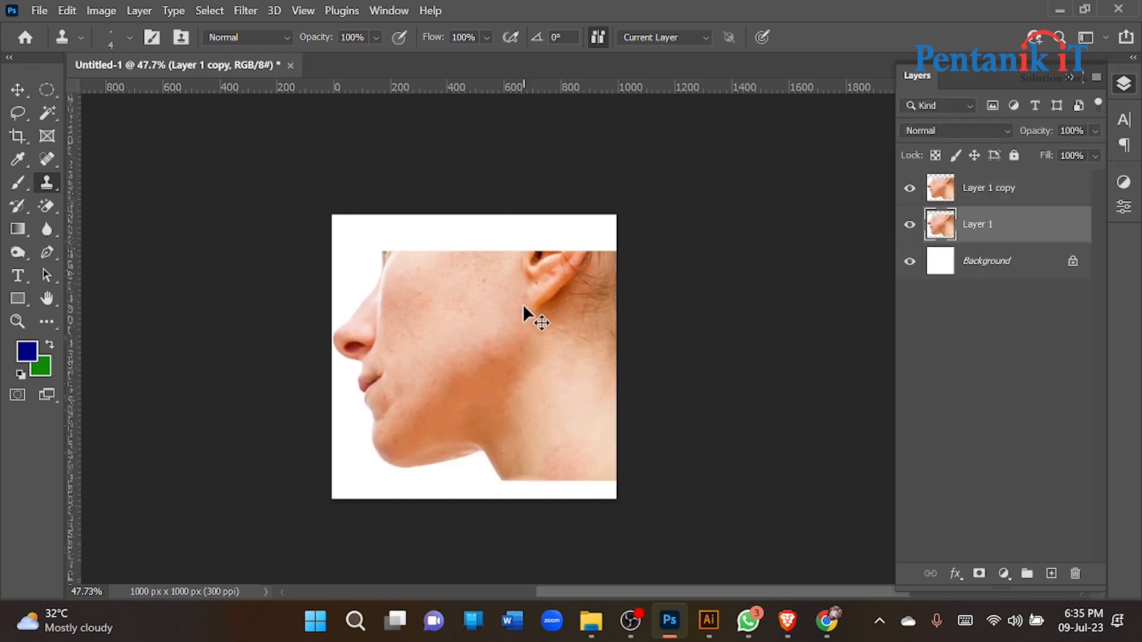
pyautogui.scroll(5, 459, 321)
pyautogui.moveTo(425, 333); pyautogui.dragTo(485, 344)
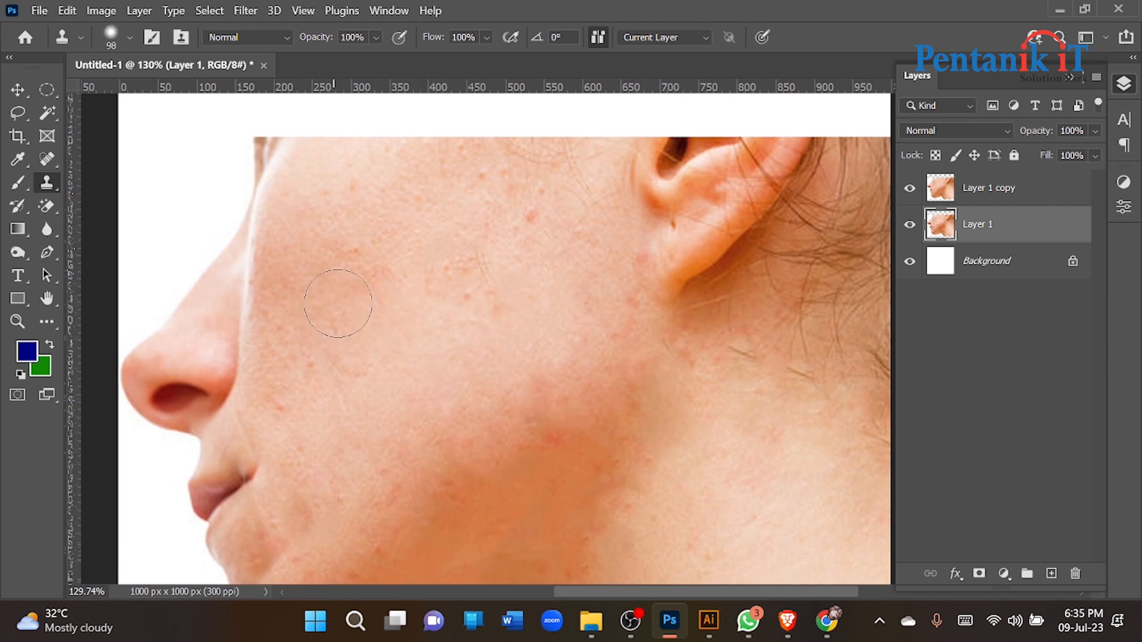
pyautogui.click(554, 396)
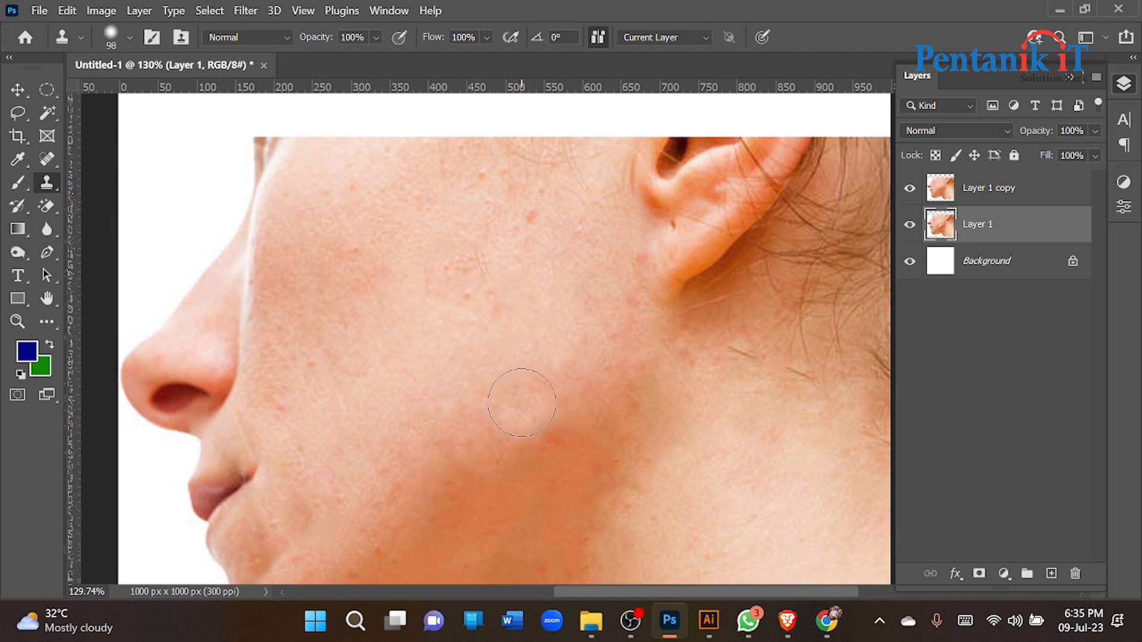
pyautogui.scroll(-2, 522, 396)
pyautogui.moveTo(411, 271)
pyautogui.mouseDown()
pyautogui.moveTo(437, 272)
pyautogui.moveTo(441, 285)
pyautogui.mouseUp()
pyautogui.scroll(2, 440, 285)
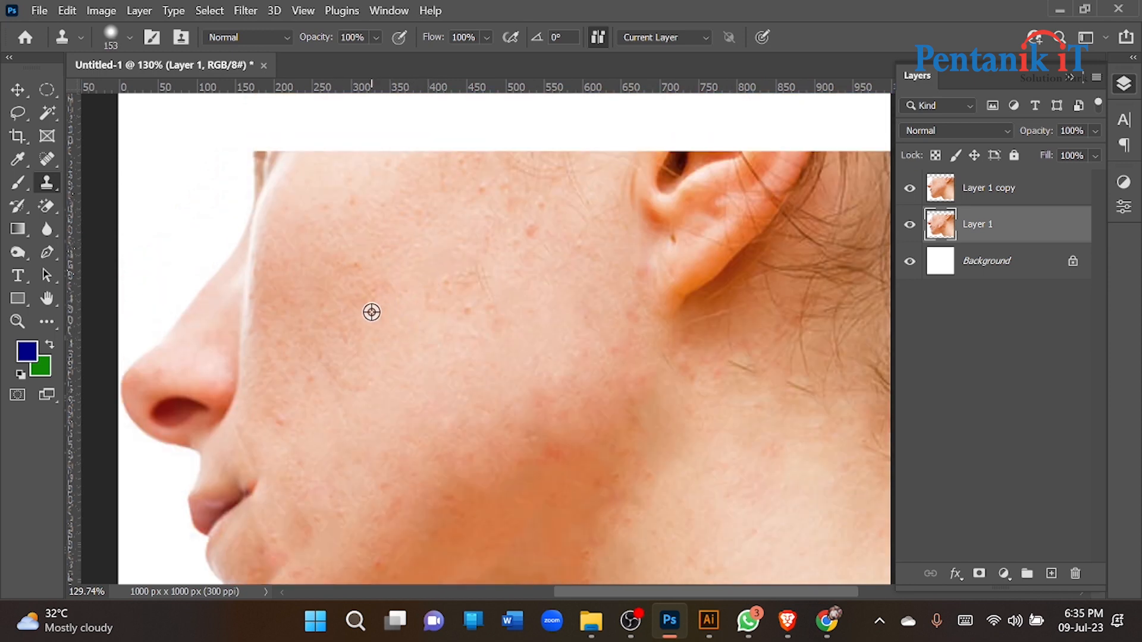
# Sample skin on the upper cheek of Layer 1 and clone it over the lower and middle cheek.
pyautogui.keyDown('alt'); pyautogui.click(389, 331); pyautogui.keyUp('alt')
pyautogui.click(421, 416)
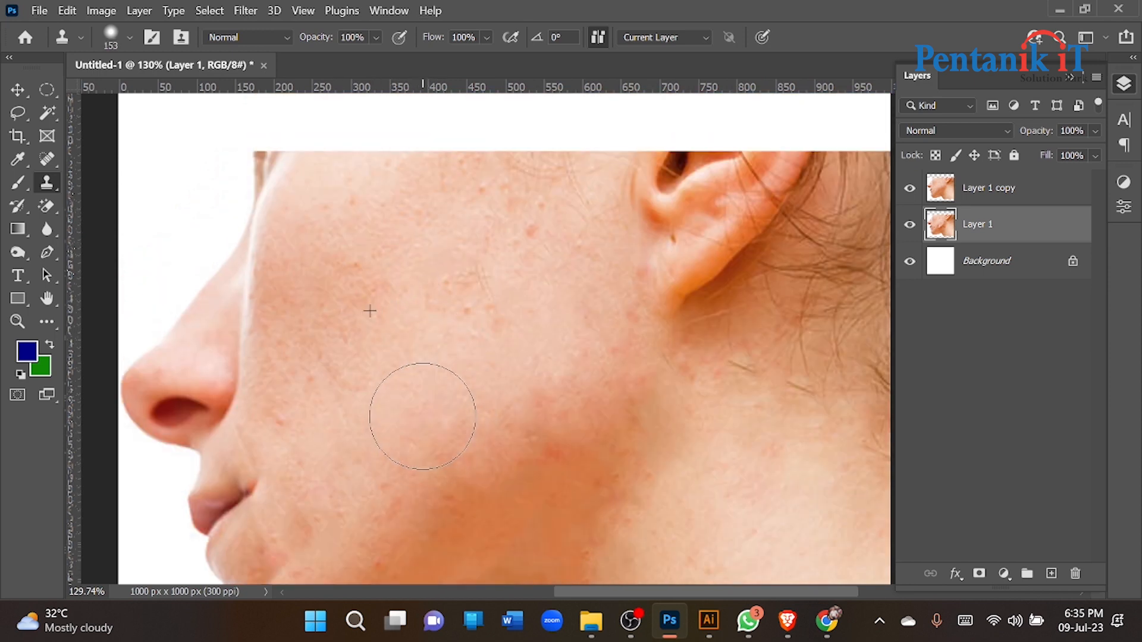
pyautogui.click(525, 356)
pyautogui.scroll(-2, 378, 470)
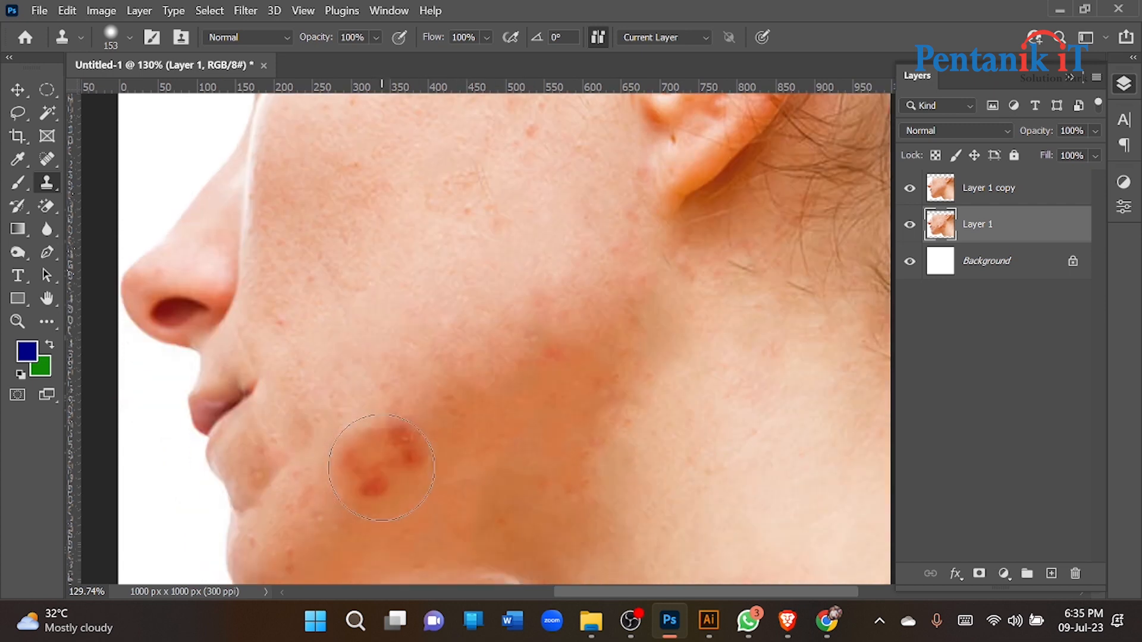
# Sample the lips as the clone source and stamp them onto the middle of the cheek on Layer 1 copy.
pyautogui.keyDown('alt'); pyautogui.click(216, 416); pyautogui.keyUp('alt')
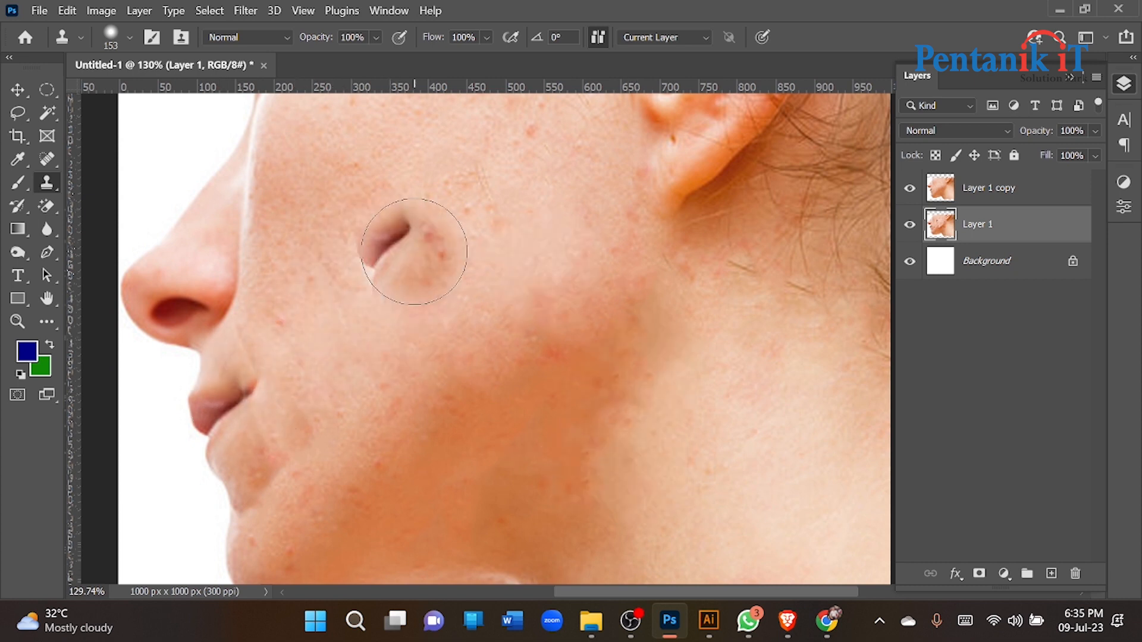
pyautogui.click(1005, 191)
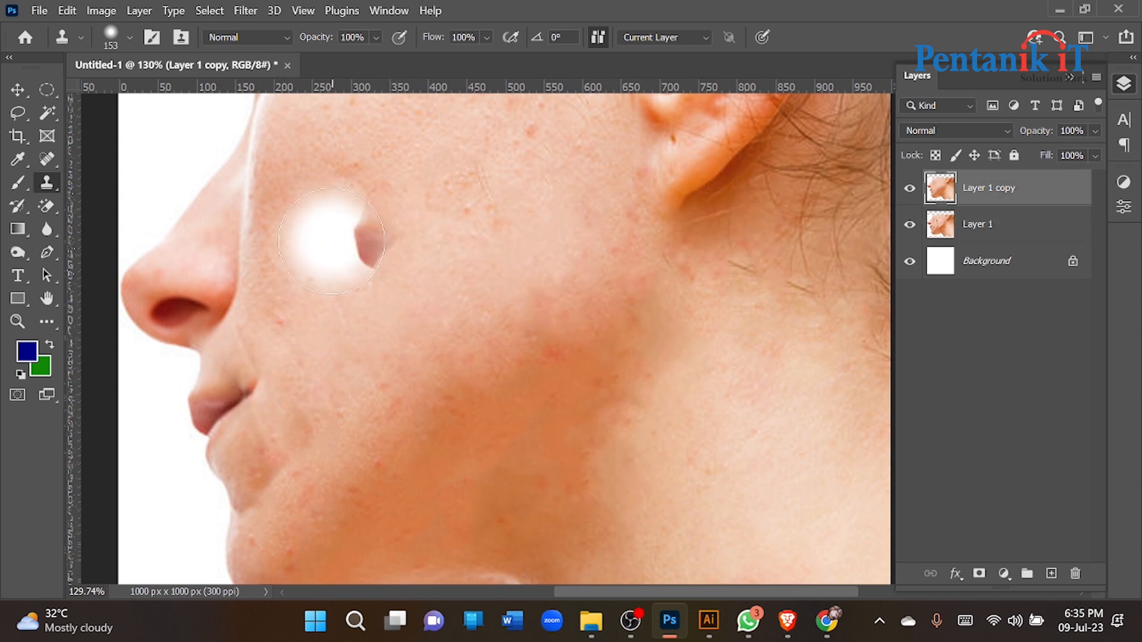
pyautogui.click(375, 250)
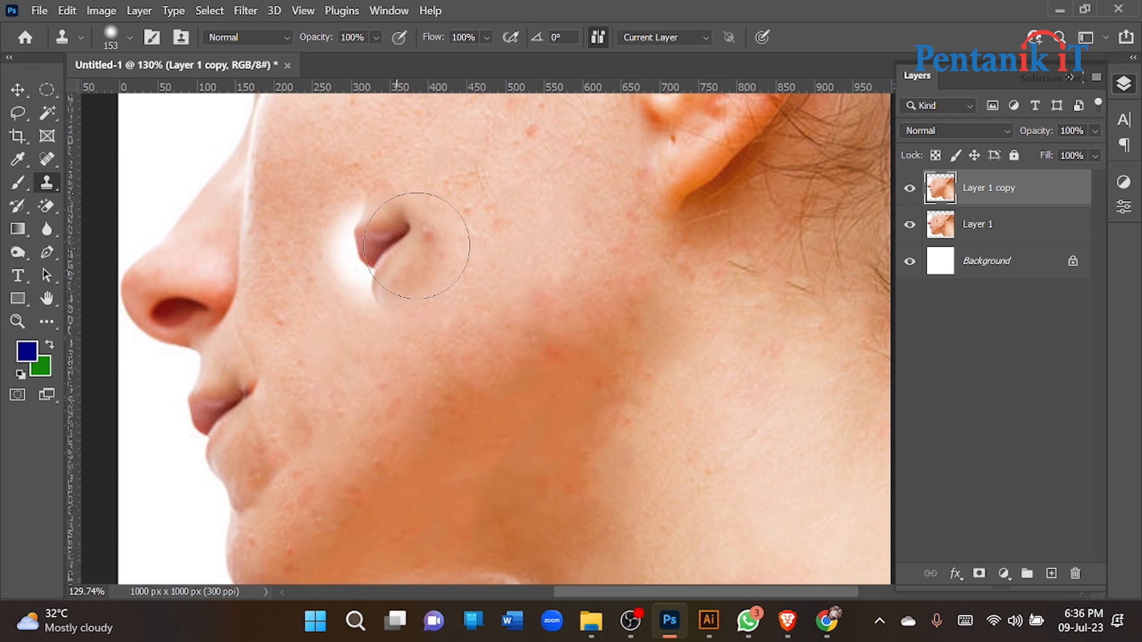
# Clone the nostril onto the cheek above the copied lips and the face edge beside the nose onto the cheek before the ear.
pyautogui.keyDown('alt'); pyautogui.click(177, 295); pyautogui.keyUp('alt')
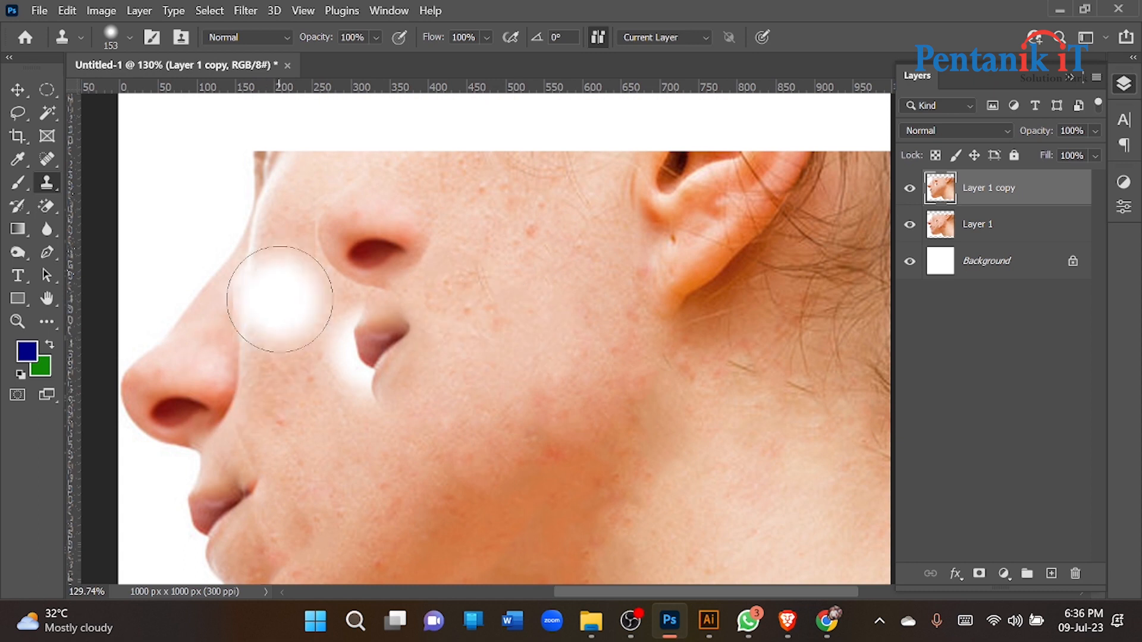
pyautogui.keyDown('alt'); pyautogui.click(233, 344); pyautogui.keyUp('alt')
pyautogui.click(537, 248)
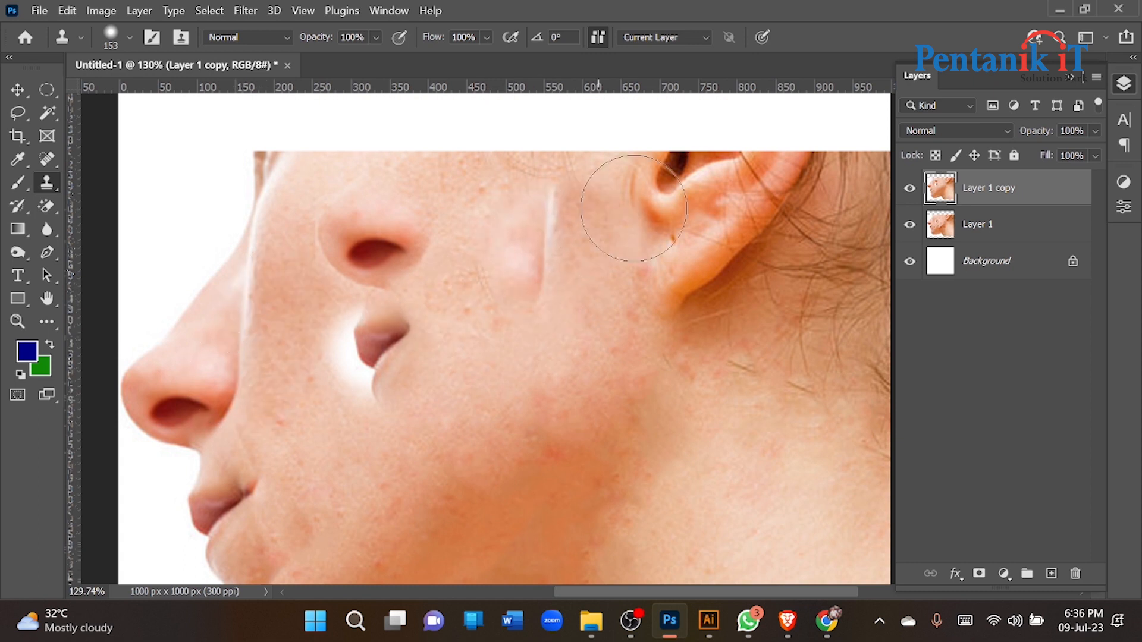
# Sample the ear opening and clone it onto the cheek beside the copied lips.
pyautogui.keyDown('alt'); pyautogui.click(688, 176); pyautogui.keyUp('alt')
pyautogui.click(614, 317)
pyautogui.click(508, 400)
pyautogui.scroll(-4, 365, 457)
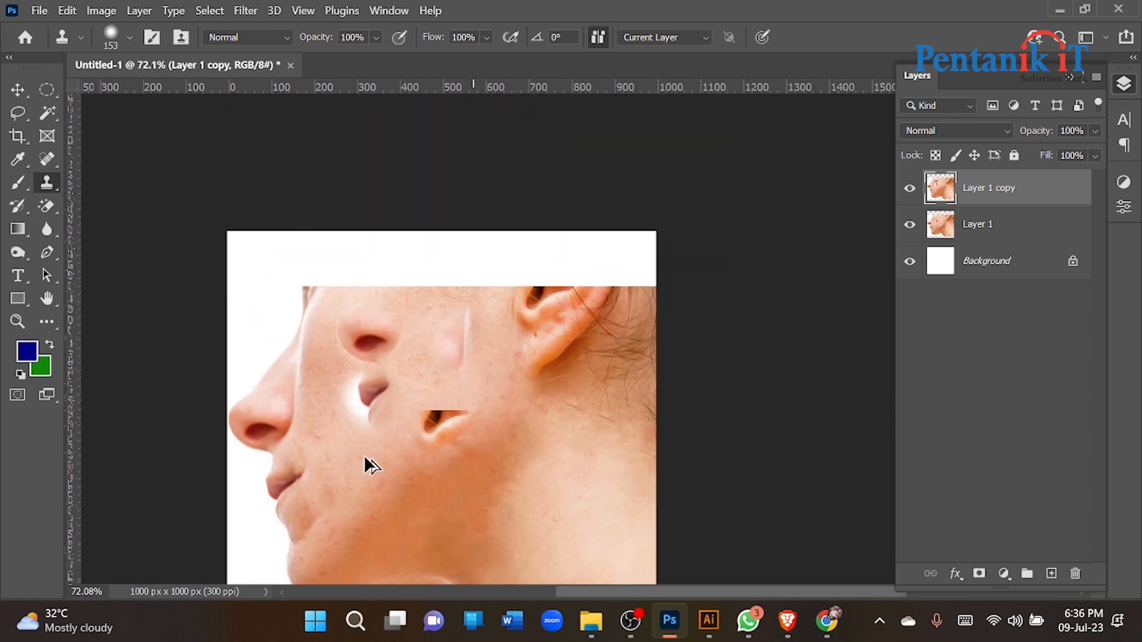
# Try a Pattern Stamp stroke down the cheek, undo it, and return to the Clone Stamp tool.
pyautogui.rightClick(47, 182)
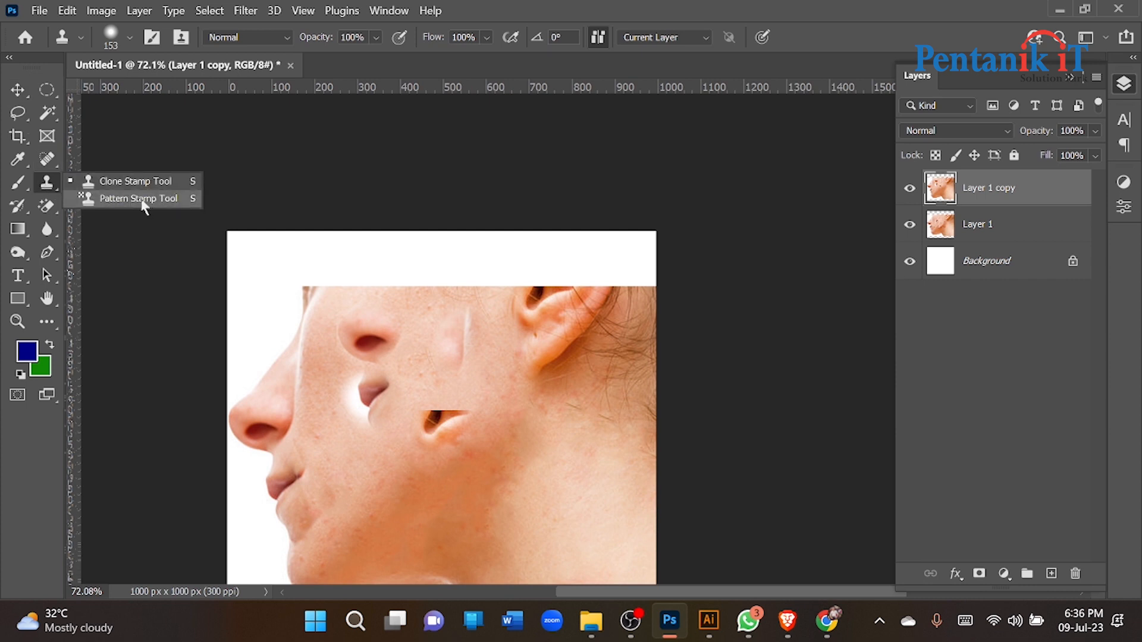
pyautogui.click(151, 200)
pyautogui.scroll(-2, 290, 272)
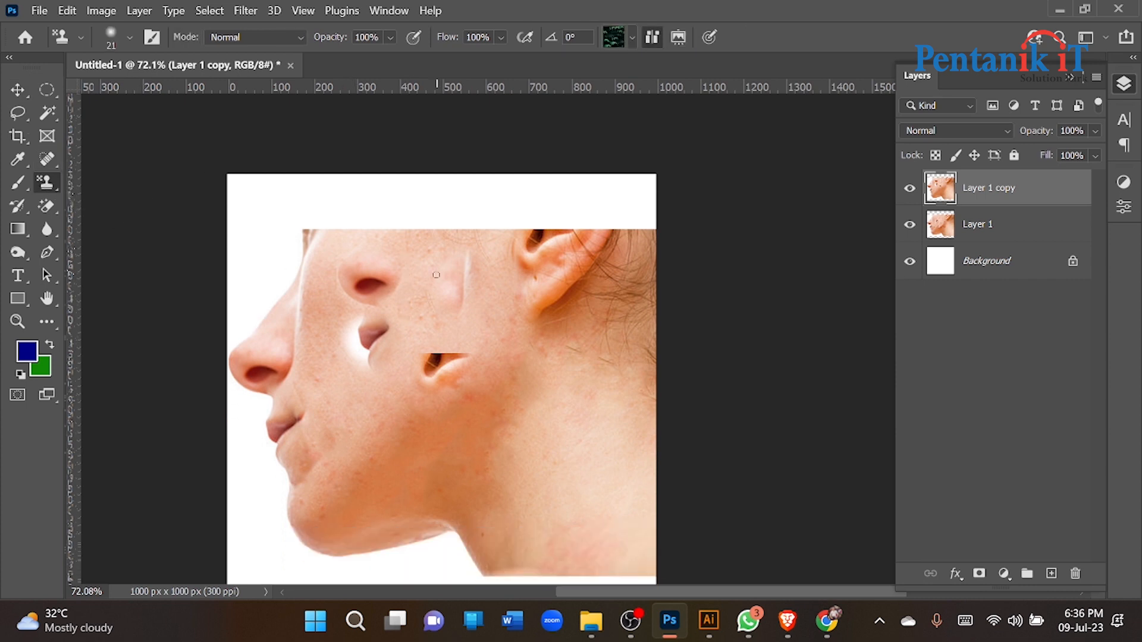
pyautogui.moveTo(437, 274); pyautogui.dragTo(444, 388)
pyautogui.hotkey('ctrl', 'z')
pyautogui.rightClick(43, 185)
pyautogui.click(92, 183)
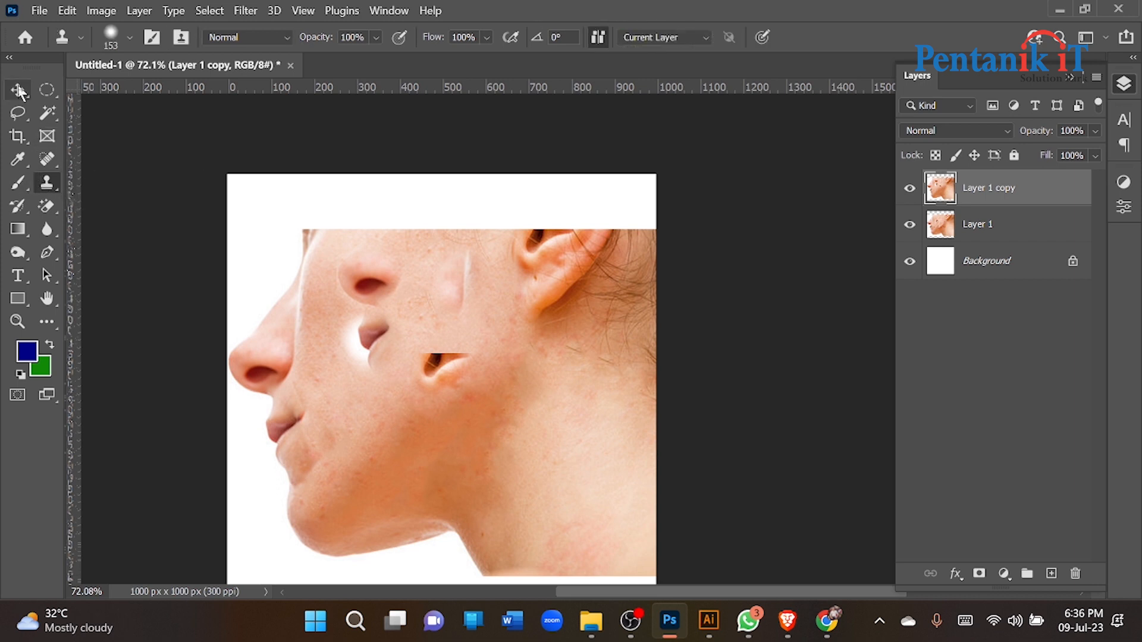
# Delete Layer 1 copy and Layer 1 with the Move tool active, leaving only the white Background.
pyautogui.click(17, 87)
pyautogui.scroll(-2, 416, 259)
pyautogui.press('Delete')
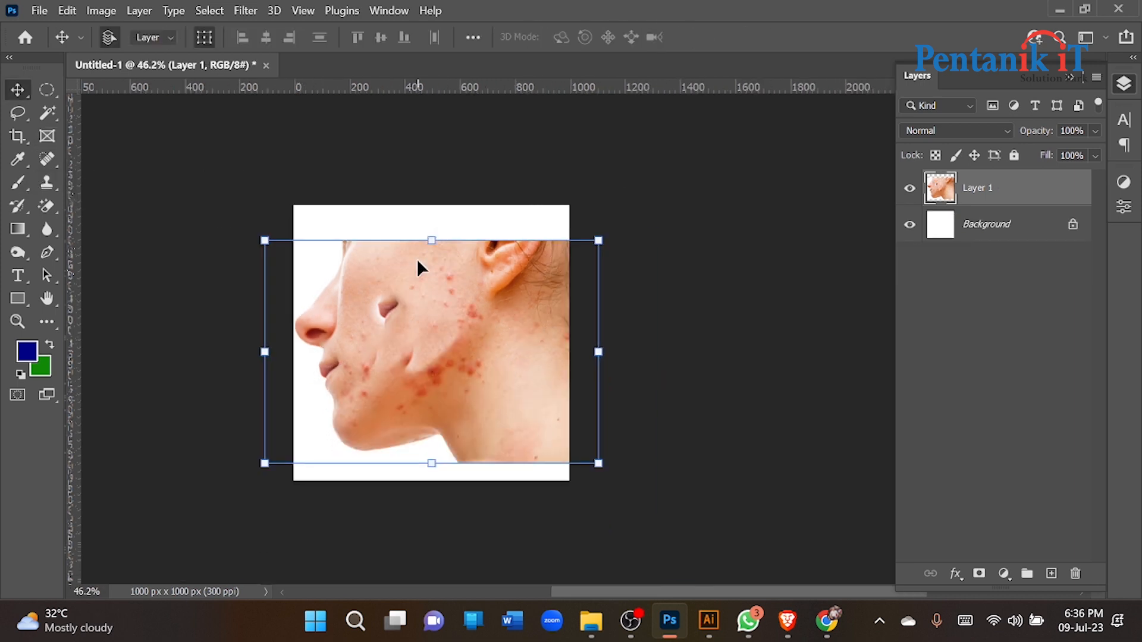
pyautogui.press('Delete')
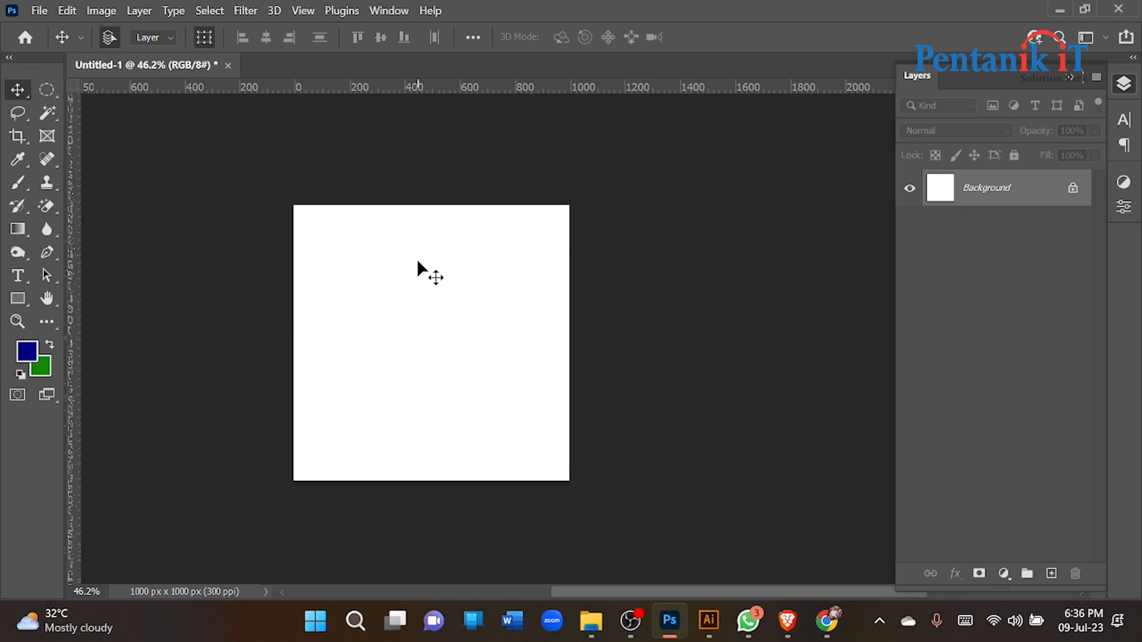